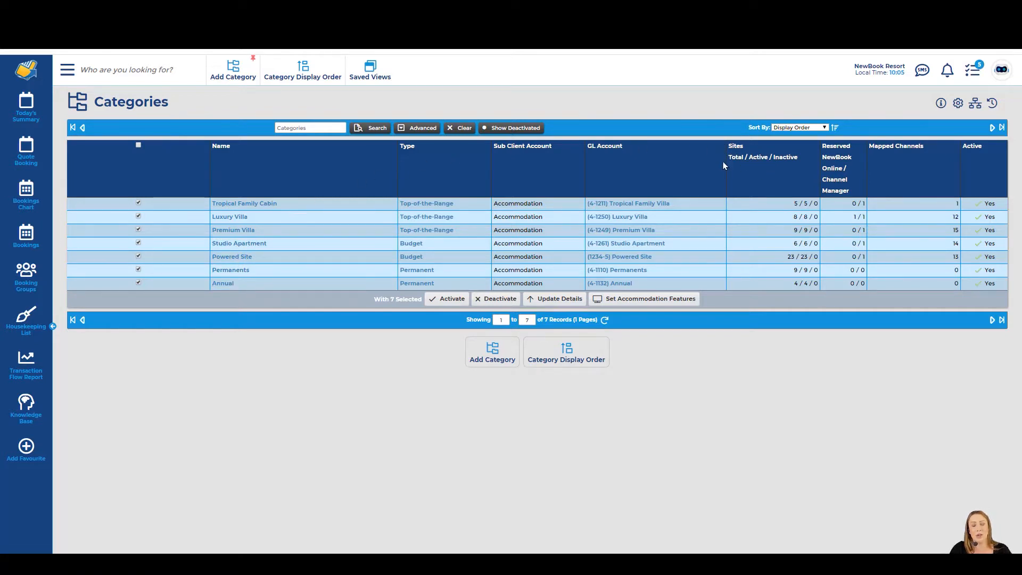
# - Review the total, active and inactive site counts column and clear the selection of all seven categories
pyautogui.moveTo(727, 158); pyautogui.dragTo(743, 159)
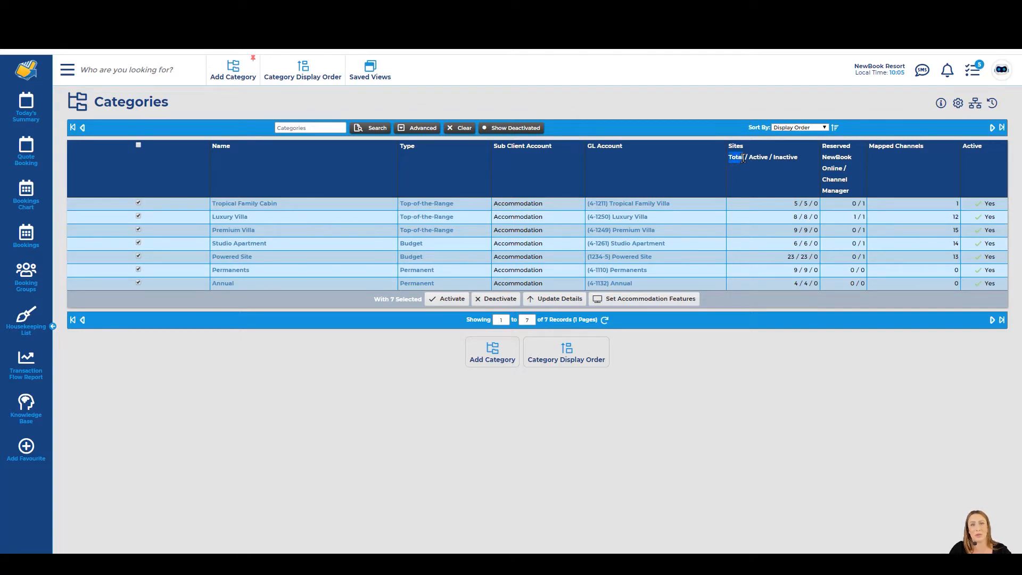
pyautogui.moveTo(748, 158); pyautogui.dragTo(803, 161)
pyautogui.click(806, 205)
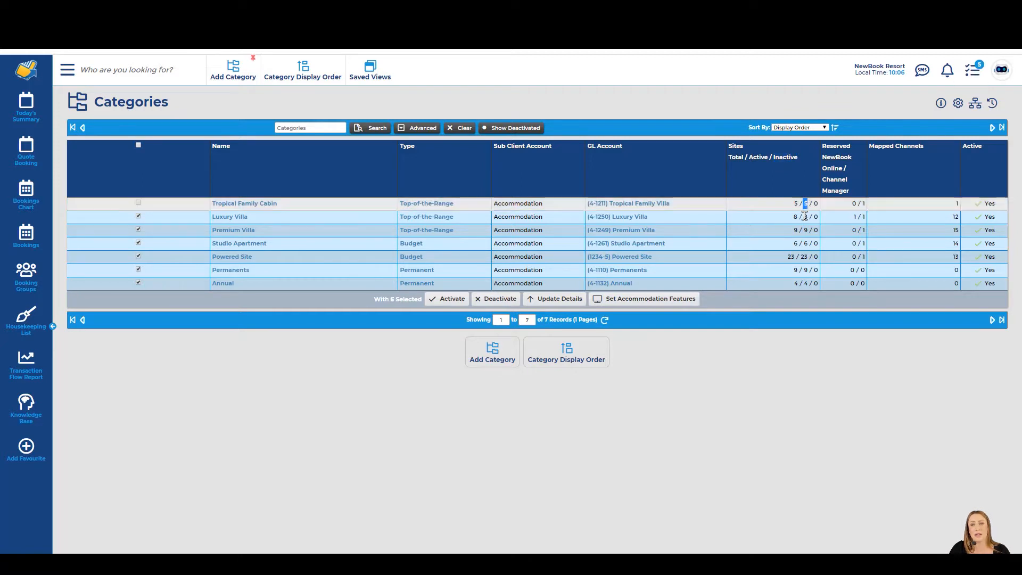
pyautogui.click(807, 216)
pyautogui.click(805, 230)
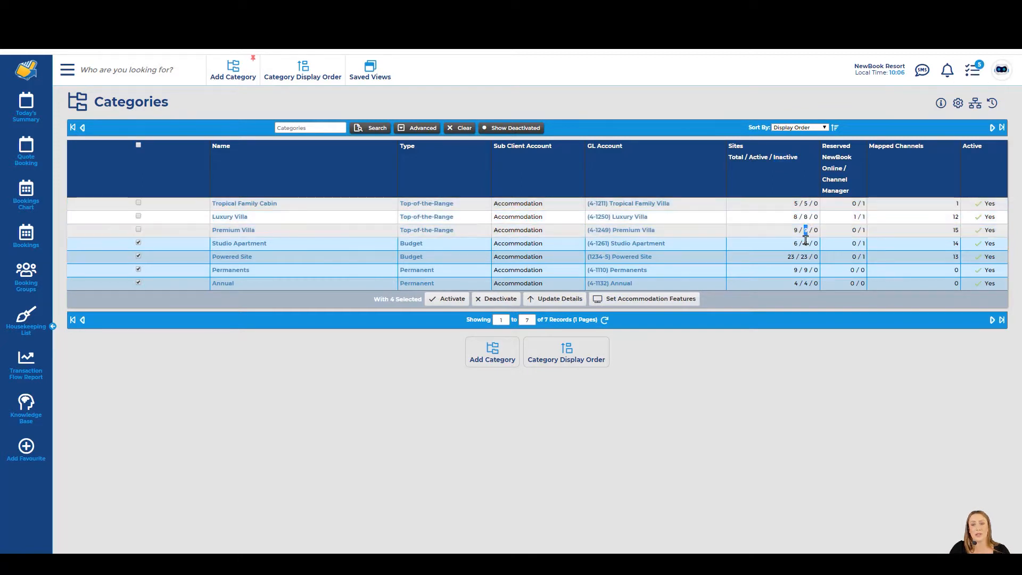
pyautogui.click(804, 243)
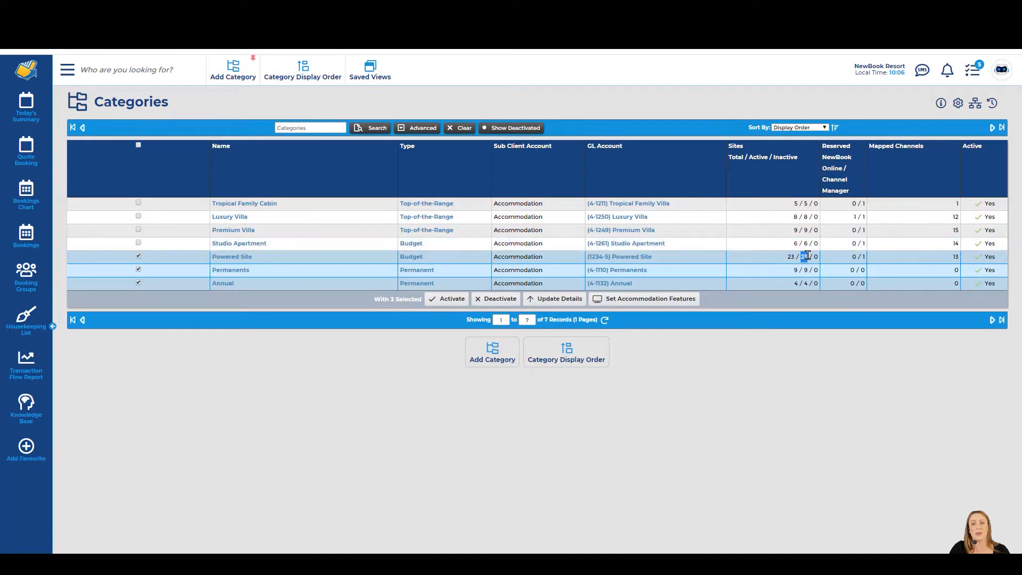
pyautogui.click(805, 257)
pyautogui.click(804, 270)
pyautogui.click(796, 282)
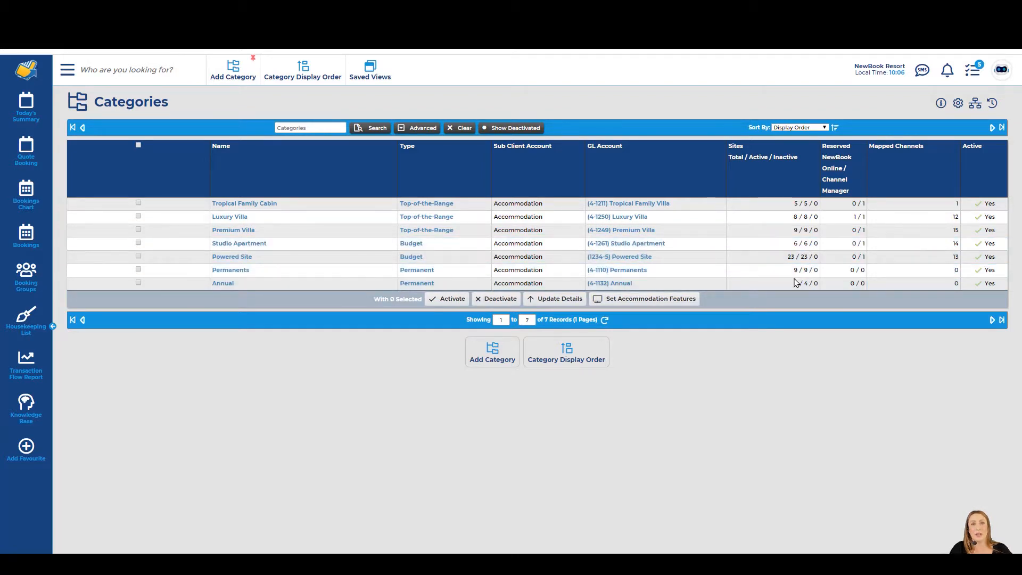
# - Examine the GL Account column and the account assigned to the Tropical Family Cabin category
pyautogui.moveTo(587, 147); pyautogui.dragTo(625, 153)
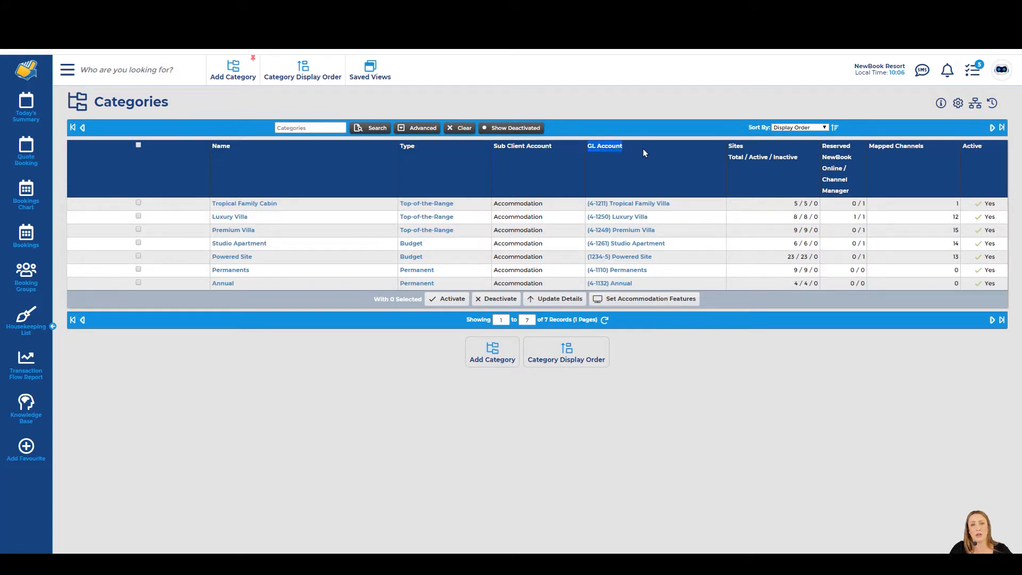
pyautogui.click(642, 149)
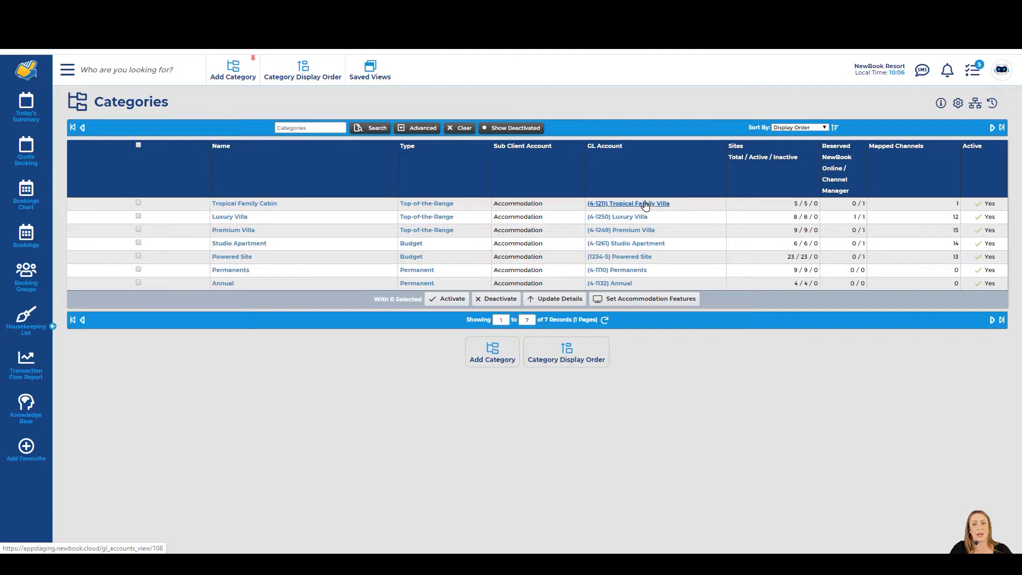
pyautogui.moveTo(683, 208); pyautogui.dragTo(591, 203)
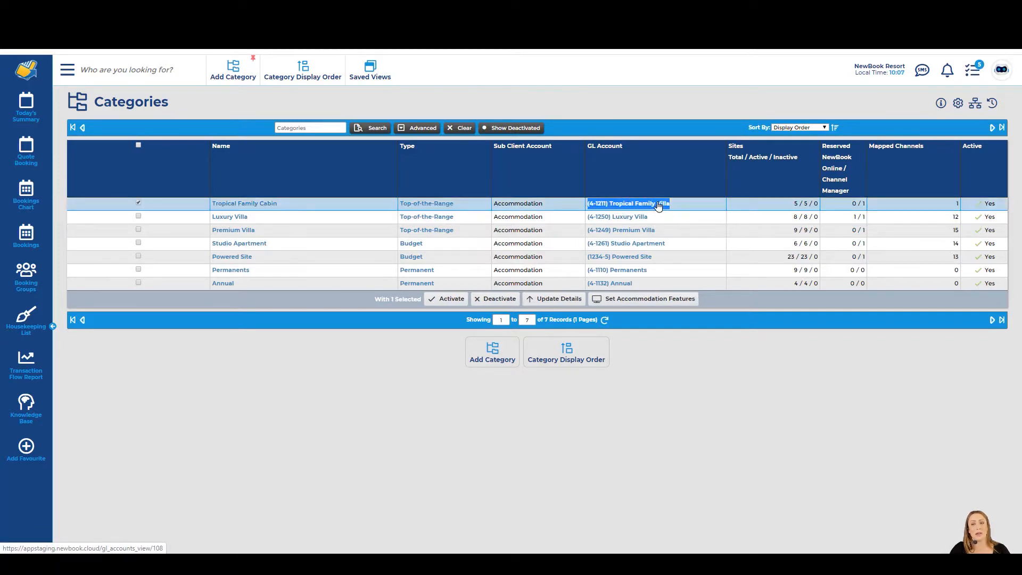
pyautogui.click(683, 205)
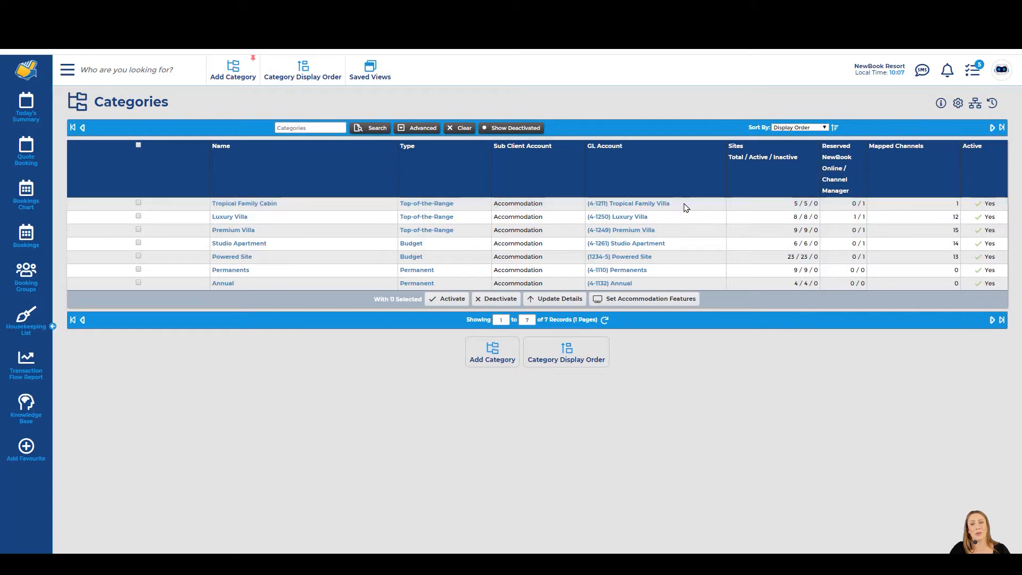
pyautogui.moveTo(682, 206); pyautogui.dragTo(588, 206)
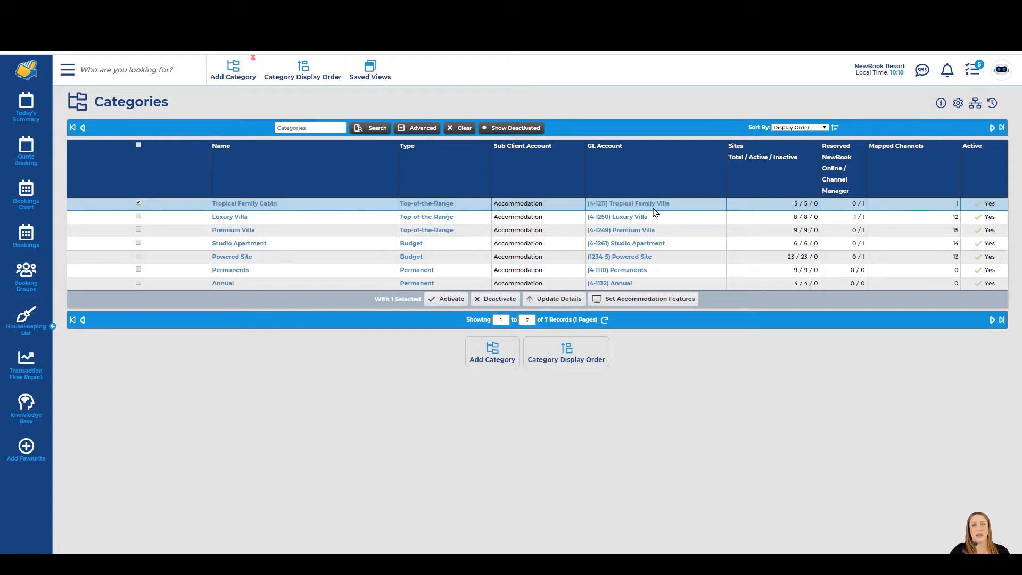
# - Open the Tropical Family Cabin category and review its title, name and type
pyautogui.click(244, 205)
pyautogui.moveTo(95, 102); pyautogui.dragTo(356, 112)
pyautogui.click(356, 113)
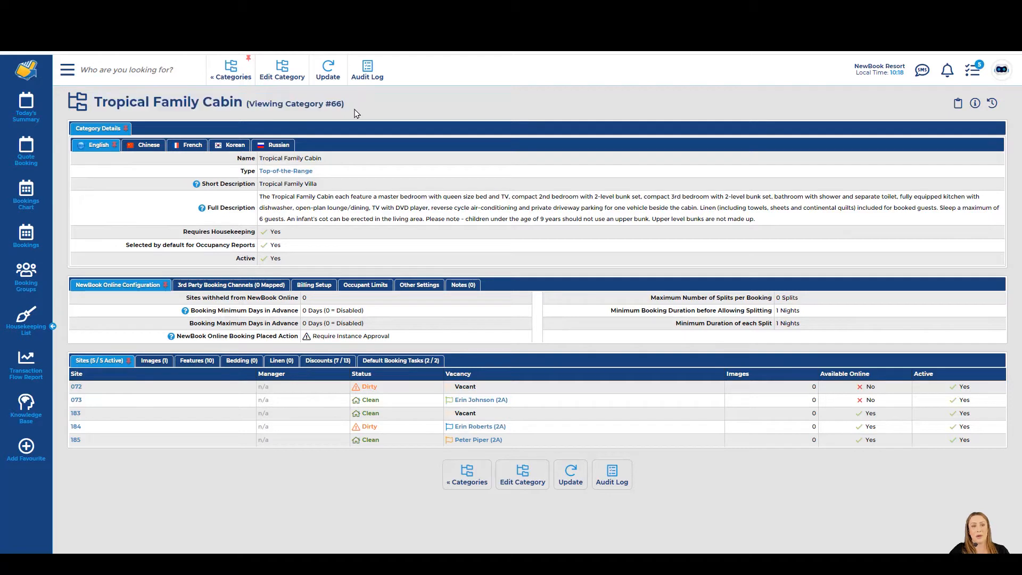
pyautogui.moveTo(234, 160); pyautogui.dragTo(340, 166)
pyautogui.click(340, 166)
pyautogui.moveTo(231, 171); pyautogui.dragTo(255, 178)
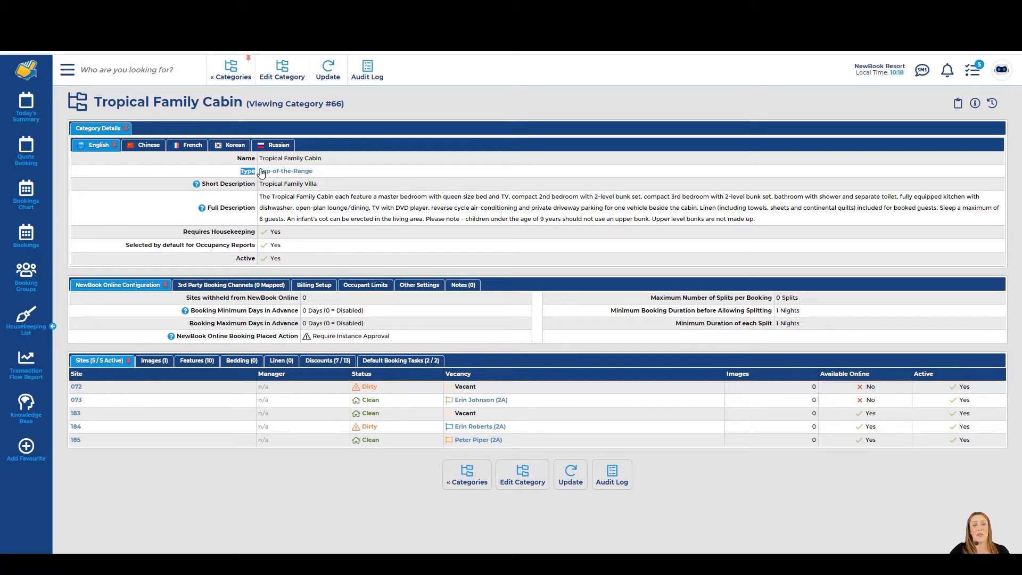
pyautogui.click(323, 177)
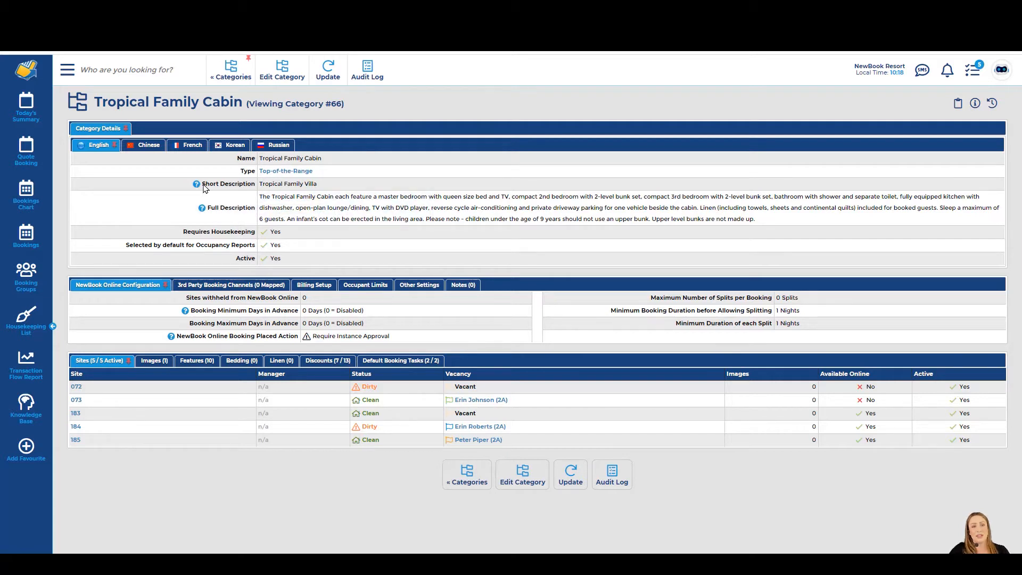
# - Read the help notes for the category's Short Description and Full Description fields
pyautogui.moveTo(202, 184); pyautogui.dragTo(256, 189)
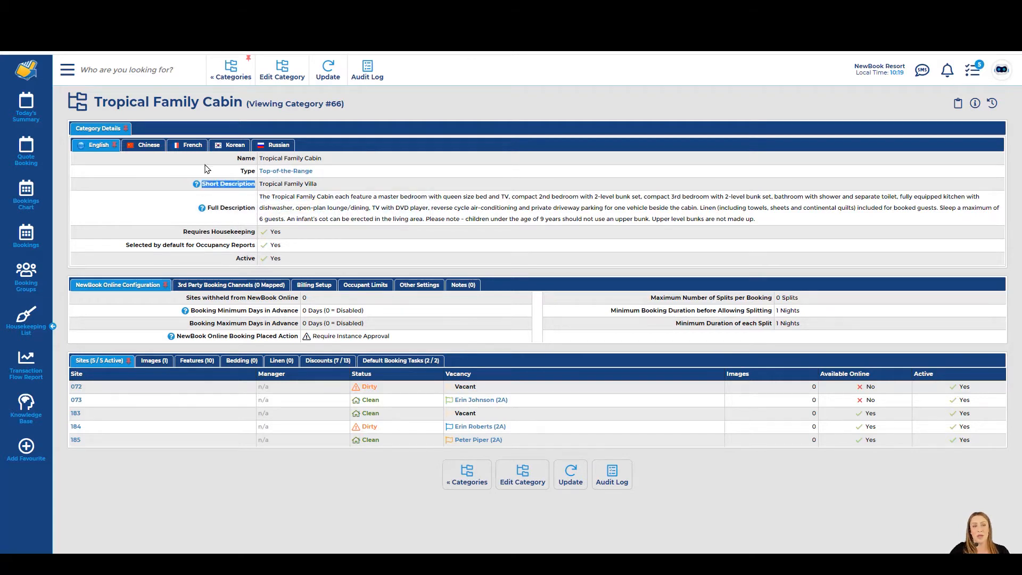
pyautogui.moveTo(195, 184)
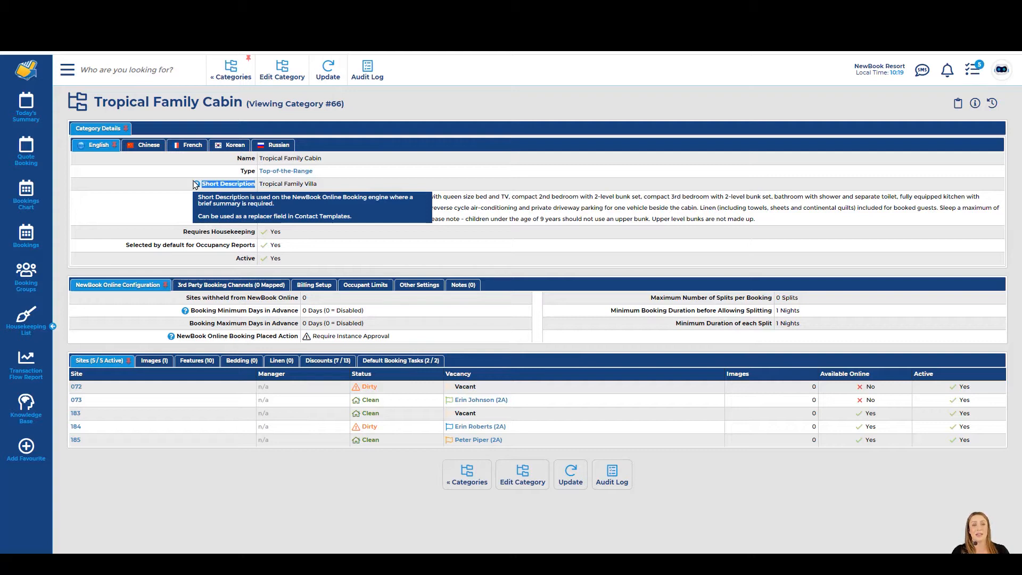
pyautogui.moveTo(202, 212)
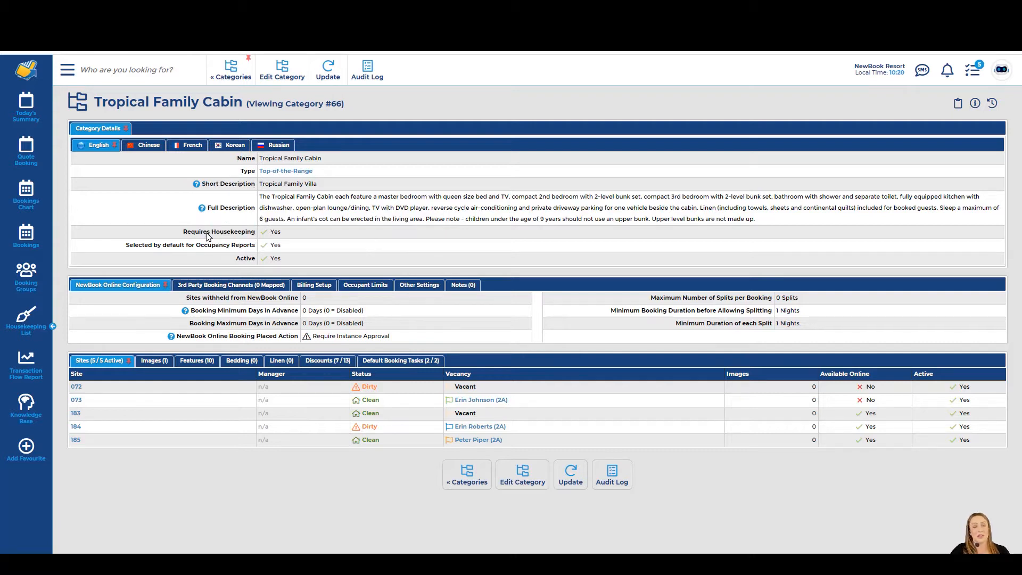
# - Review the category's Requires Housekeeping, Selected by default for Occupancy Reports and Active settings
pyautogui.moveTo(183, 232); pyautogui.dragTo(252, 238)
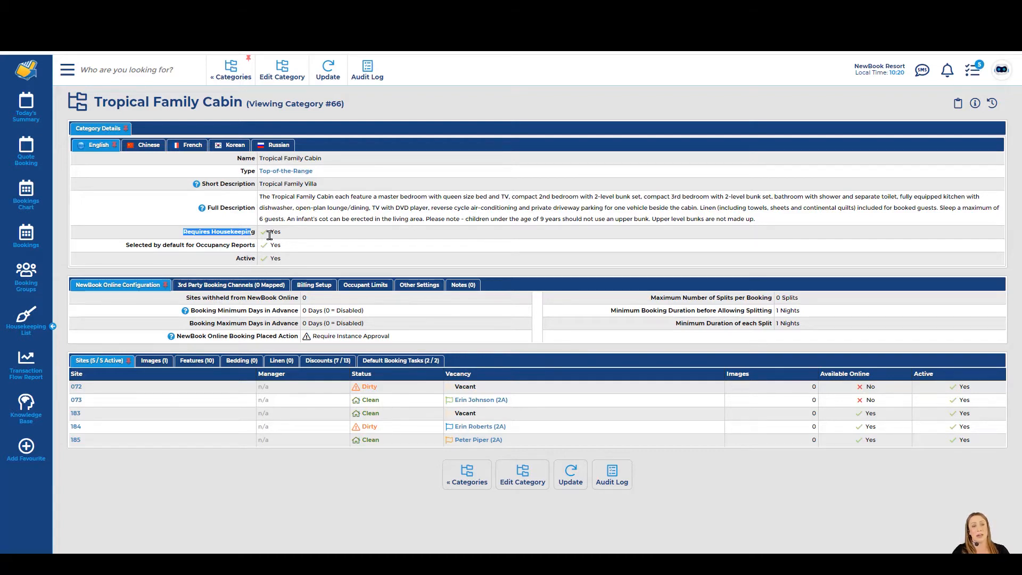
pyautogui.click(160, 253)
pyautogui.moveTo(126, 245); pyautogui.dragTo(257, 250)
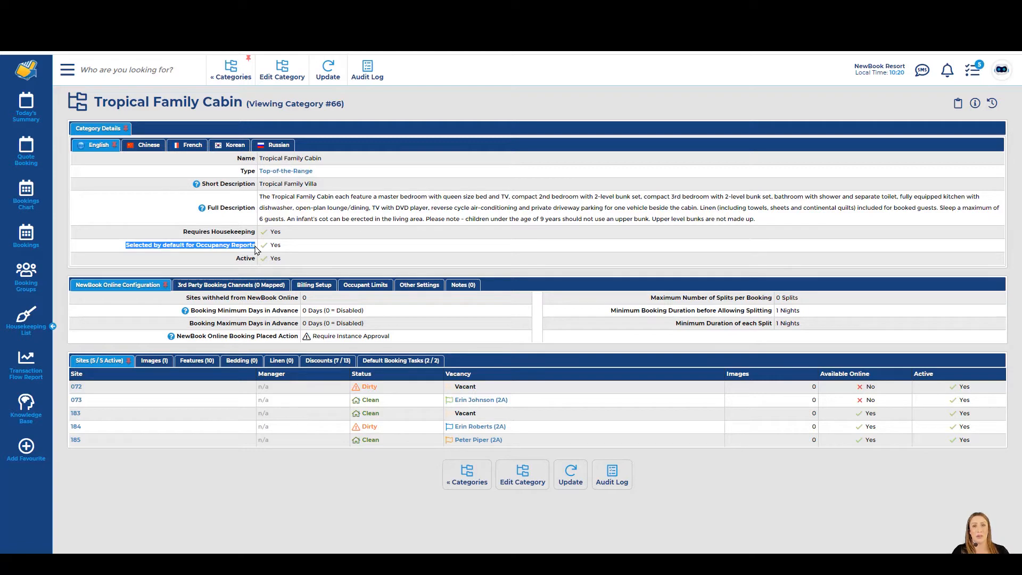
pyautogui.doubleClick(247, 259)
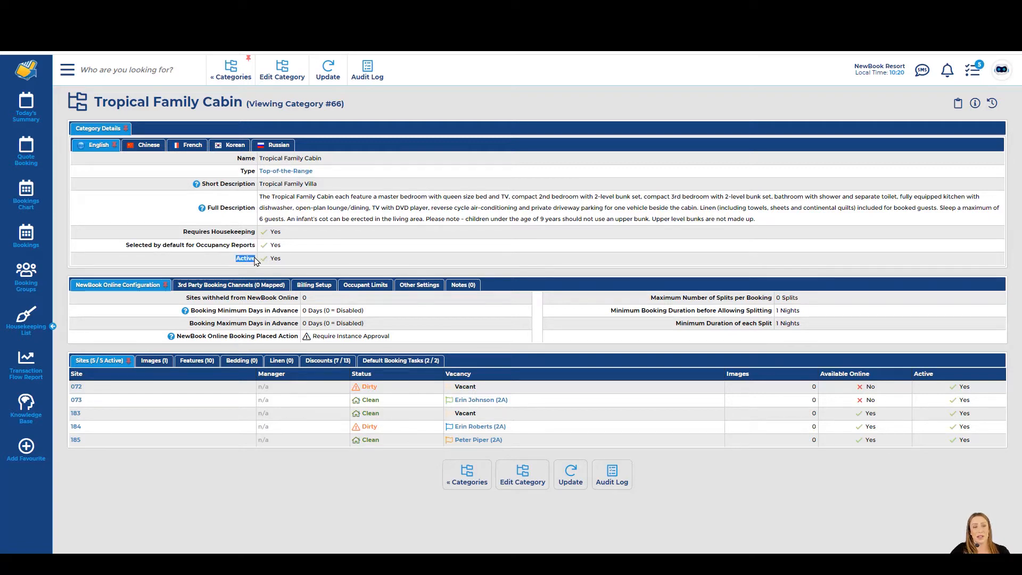
pyautogui.click(255, 261)
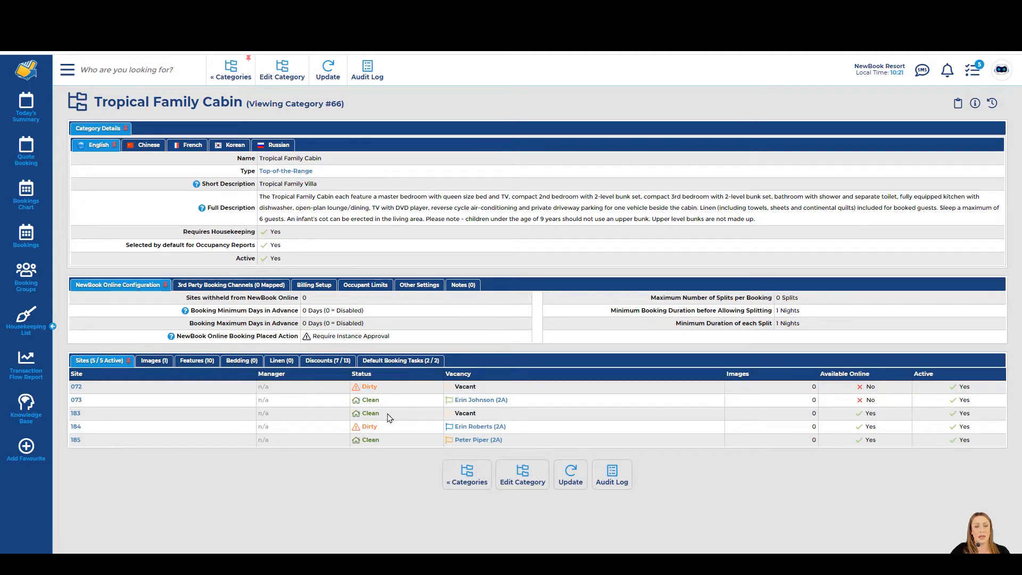
# - Check the vacancy of the category's sites and view its images with their image type
pyautogui.moveTo(472, 386); pyautogui.dragTo(441, 392)
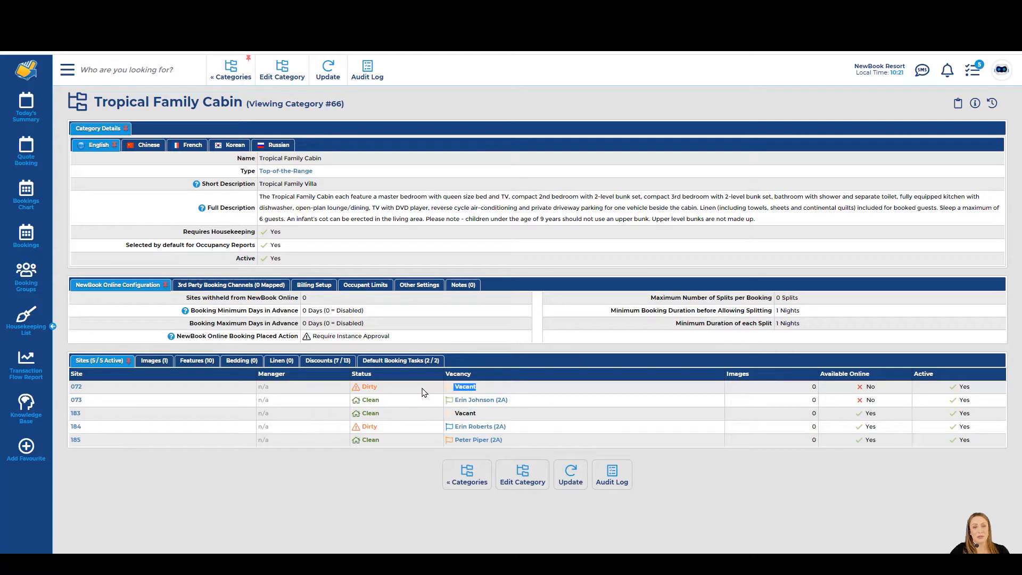
pyautogui.moveTo(518, 401); pyautogui.dragTo(431, 405)
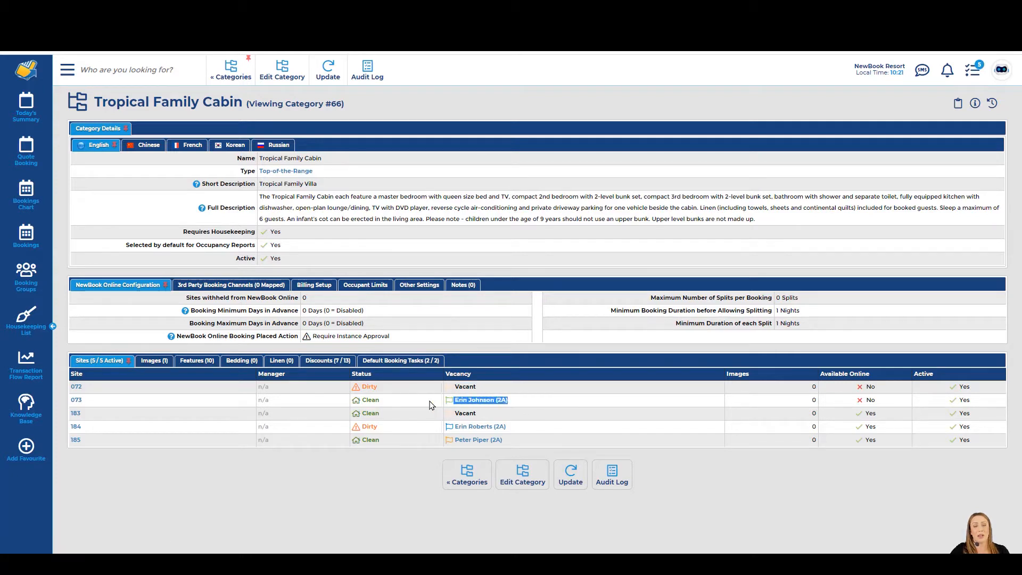
pyautogui.click(149, 366)
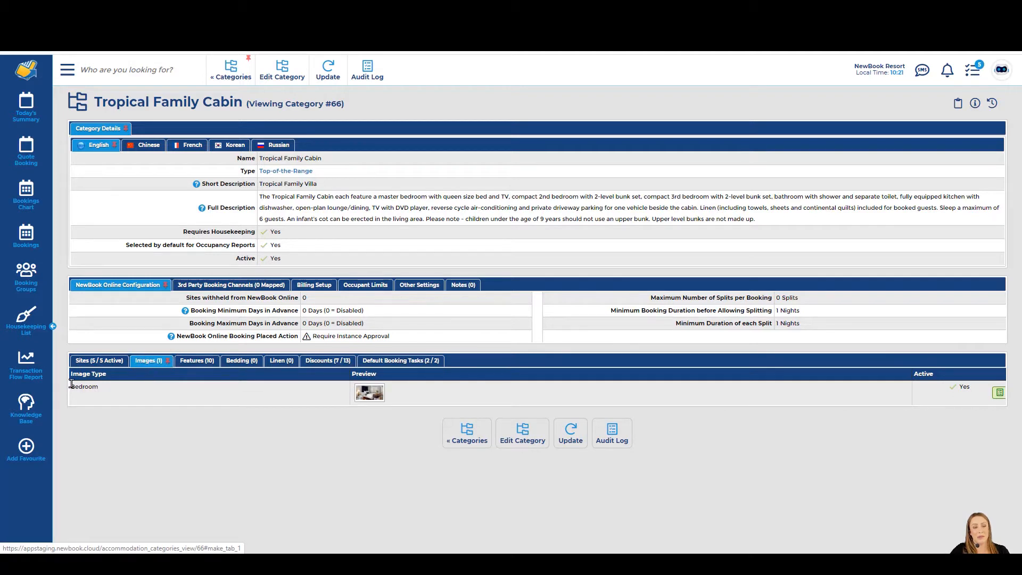
pyautogui.moveTo(71, 386); pyautogui.dragTo(96, 389)
pyautogui.click(104, 393)
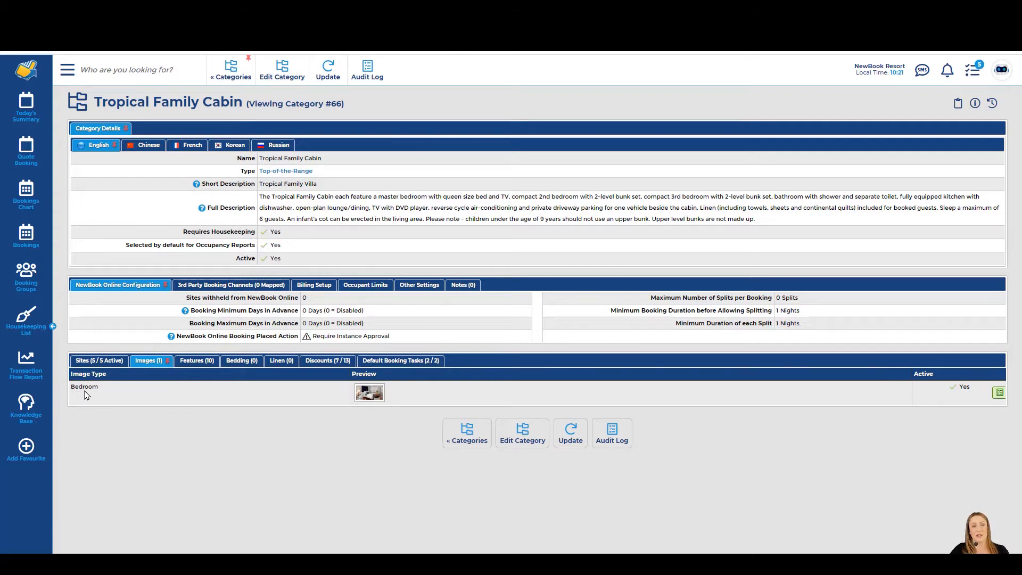
# - View the features of the Tropical Family Cabin category and their quantities
pyautogui.click(192, 361)
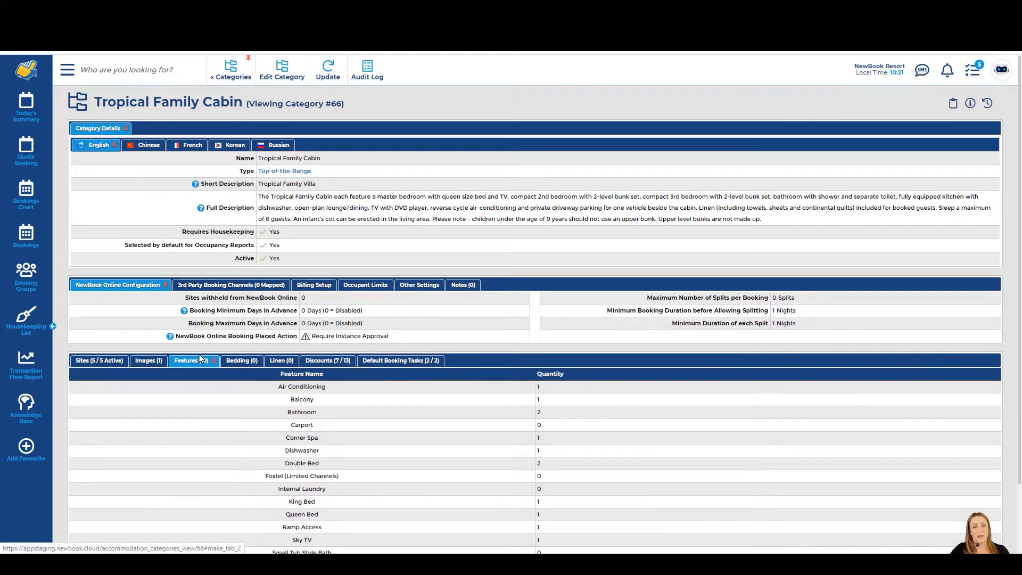
pyautogui.moveTo(308, 393); pyautogui.dragTo(332, 469)
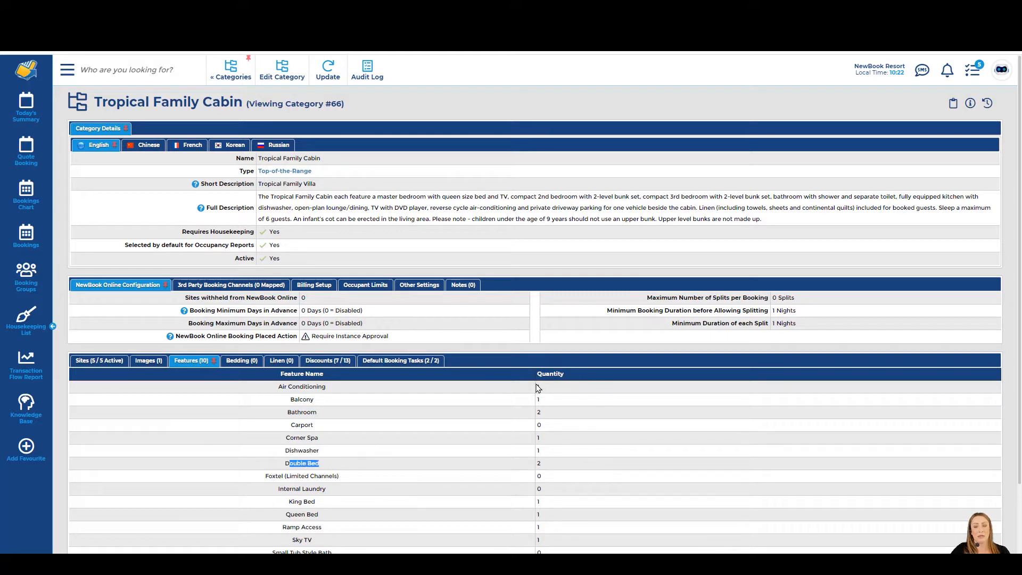
pyautogui.moveTo(536, 387); pyautogui.dragTo(550, 446)
# - Review the category's bedding types, from Single through Bunk
pyautogui.click(246, 364)
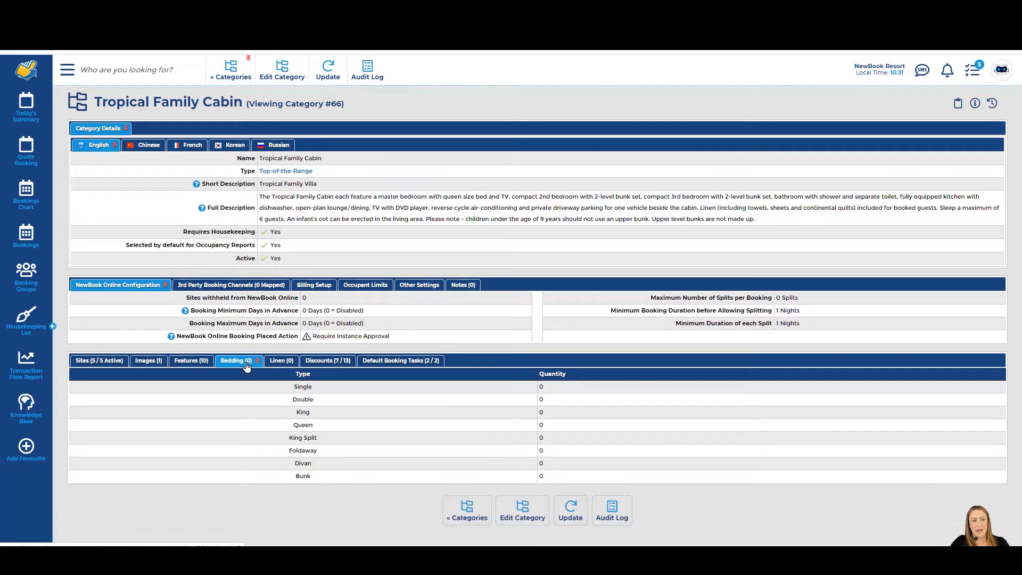
pyautogui.click(282, 360)
pyautogui.click(242, 362)
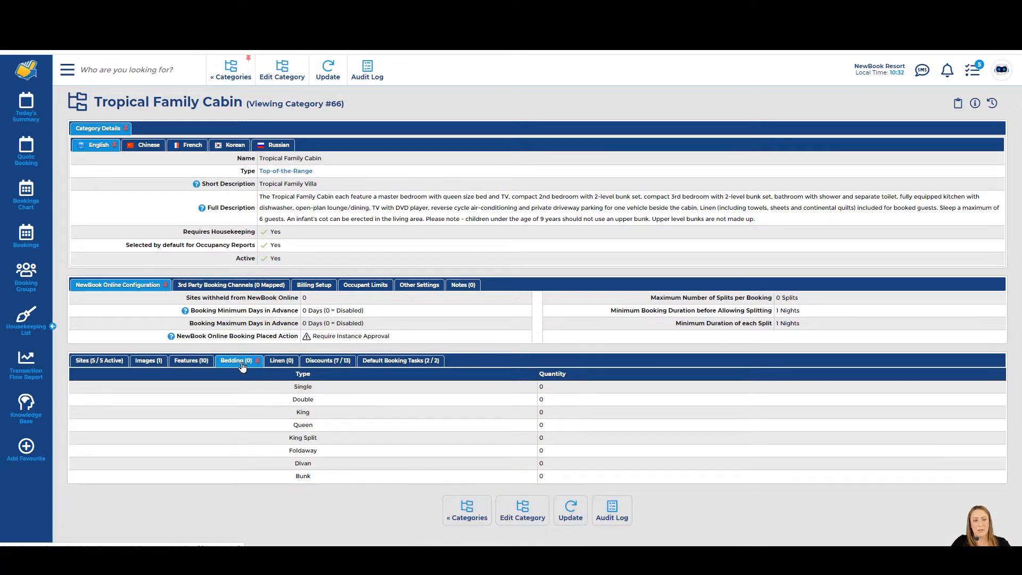
pyautogui.moveTo(281, 385); pyautogui.dragTo(286, 404)
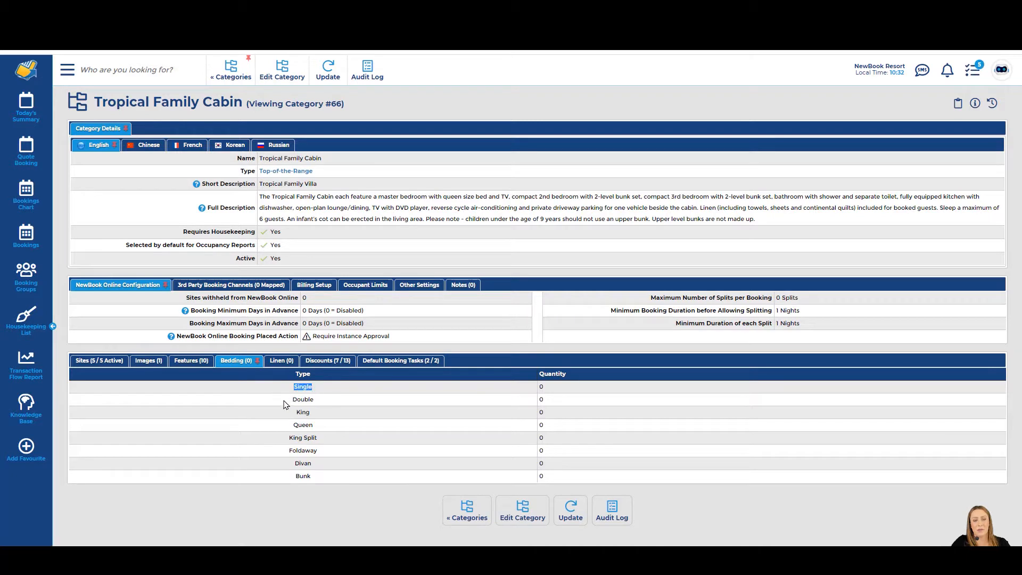
pyautogui.doubleClick(325, 401)
pyautogui.doubleClick(303, 408)
pyautogui.doubleClick(302, 422)
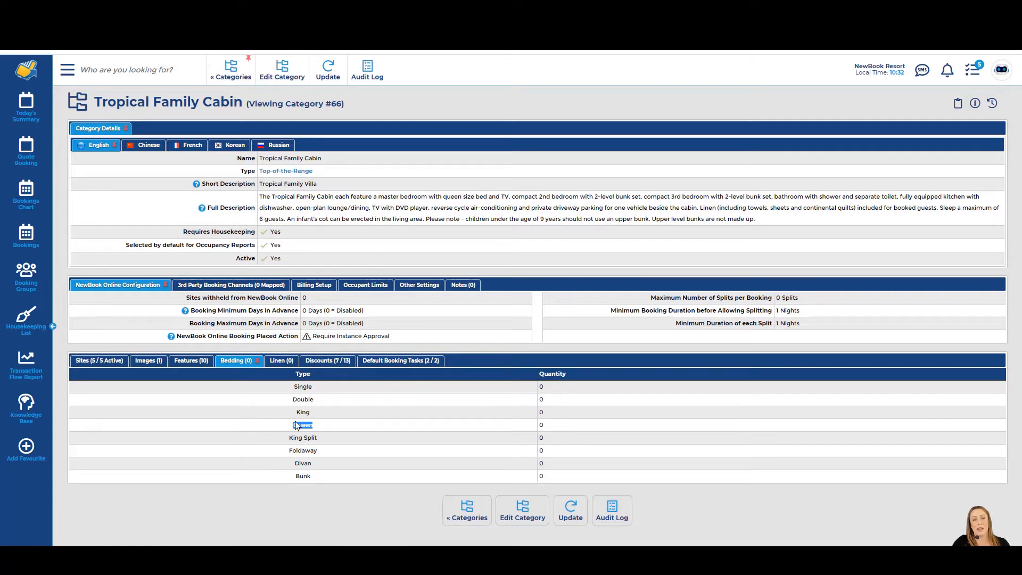
pyautogui.moveTo(288, 437); pyautogui.dragTo(315, 452)
pyautogui.click(311, 456)
pyautogui.moveTo(294, 386); pyautogui.dragTo(327, 477)
pyautogui.click(325, 475)
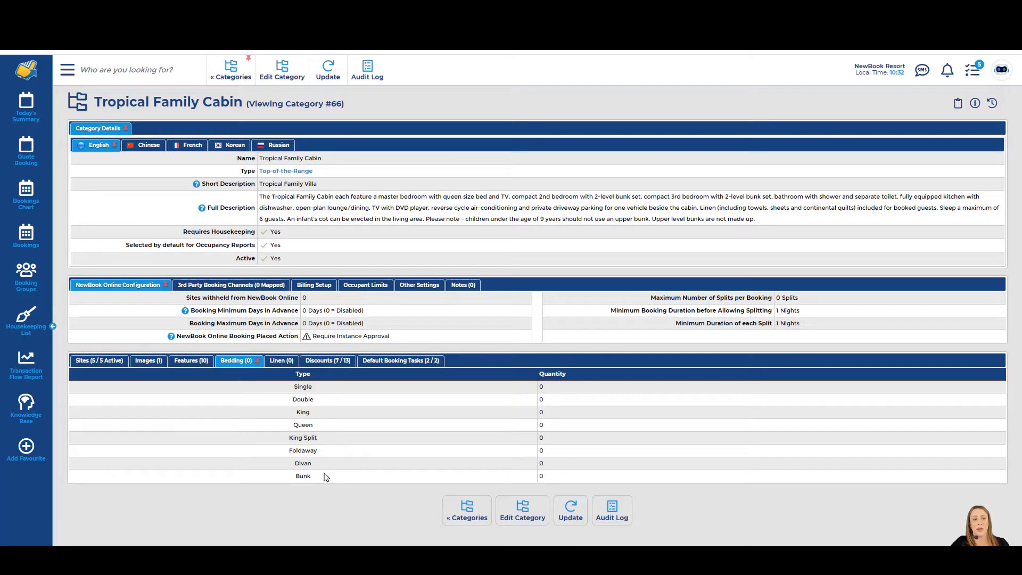
# - Review the linen types listed for the category, from Queen Sheet through Pillow Case
pyautogui.click(280, 361)
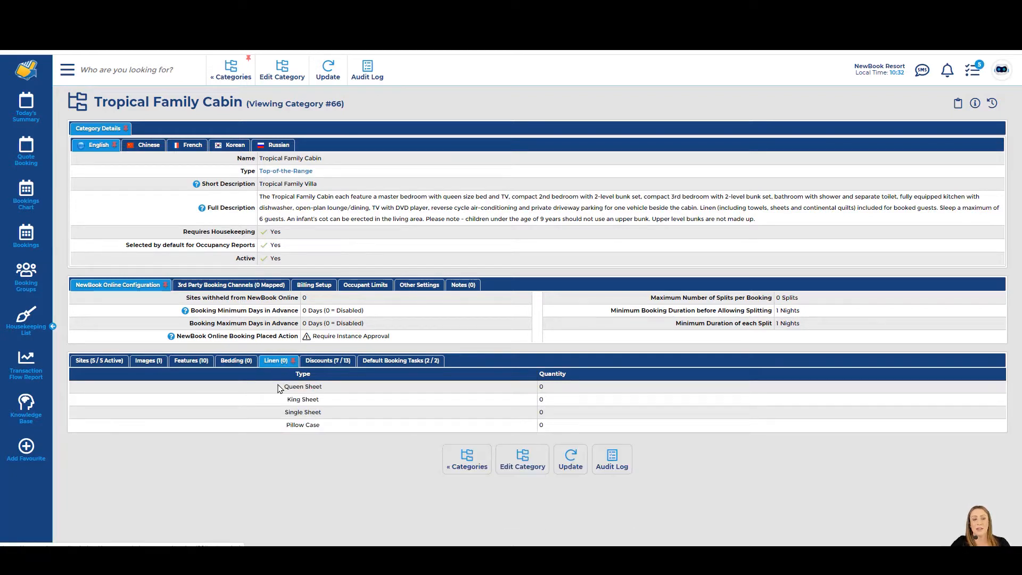
pyautogui.moveTo(277, 388); pyautogui.dragTo(293, 424)
pyautogui.click(293, 425)
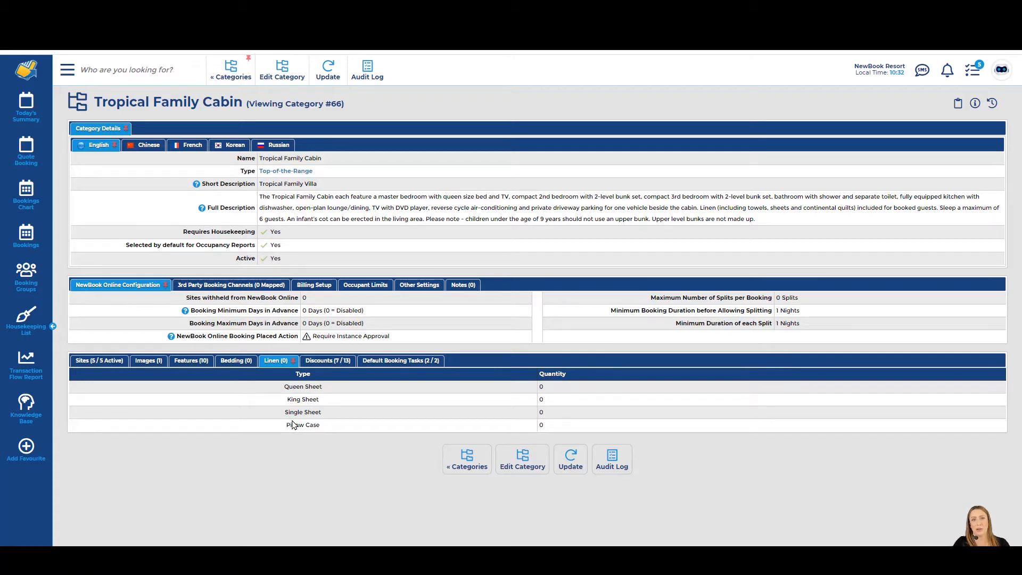
# - View the category's discounts and examine which ones are available for it
pyautogui.click(327, 362)
pyautogui.scroll(-1, 323, 369)
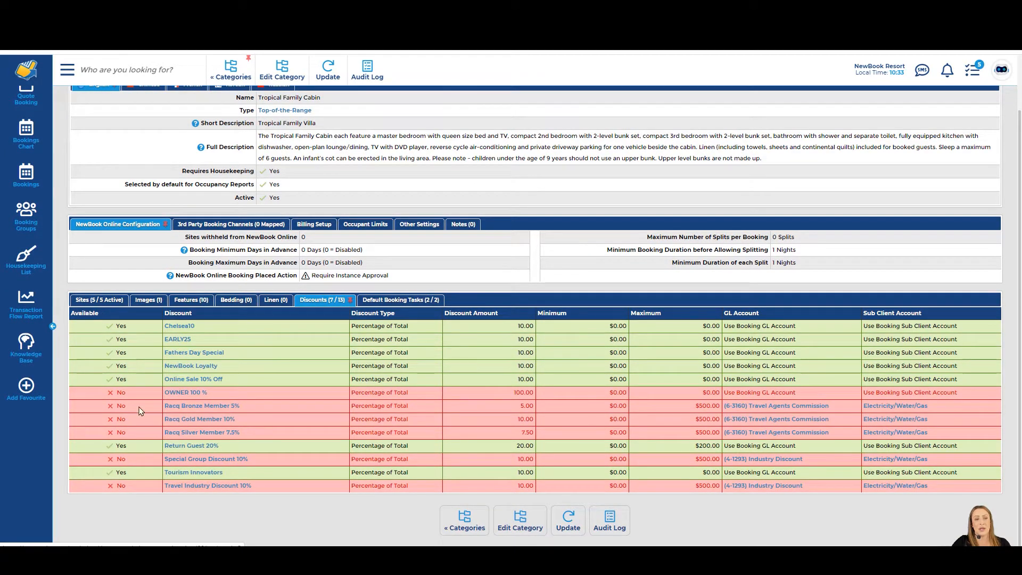
pyautogui.moveTo(94, 325); pyautogui.dragTo(100, 402)
pyautogui.click(138, 326)
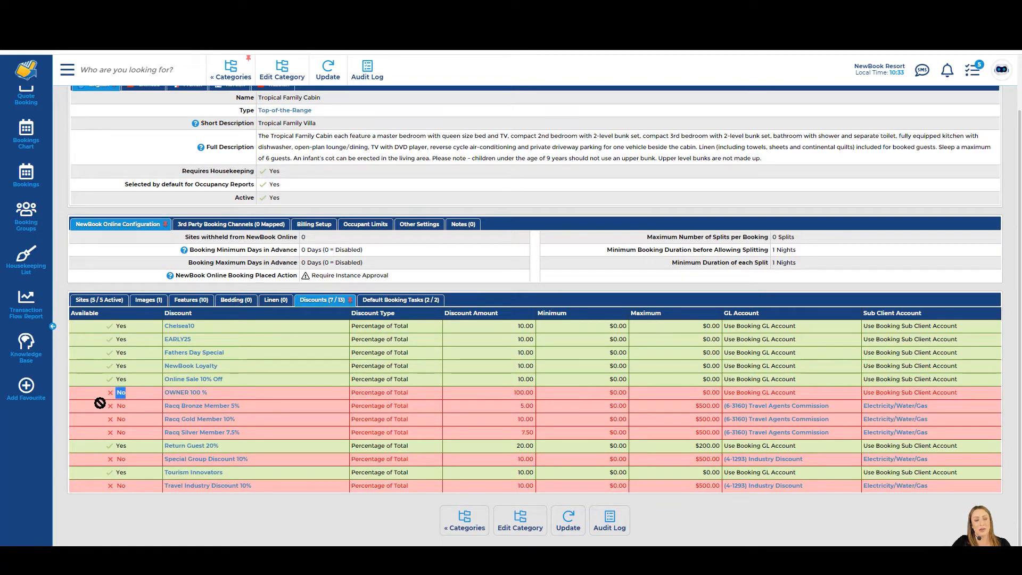
# - View the category's default booking tasks and examine the task type and day type of Pre Arrival Check and Departure Clean
pyautogui.click(380, 300)
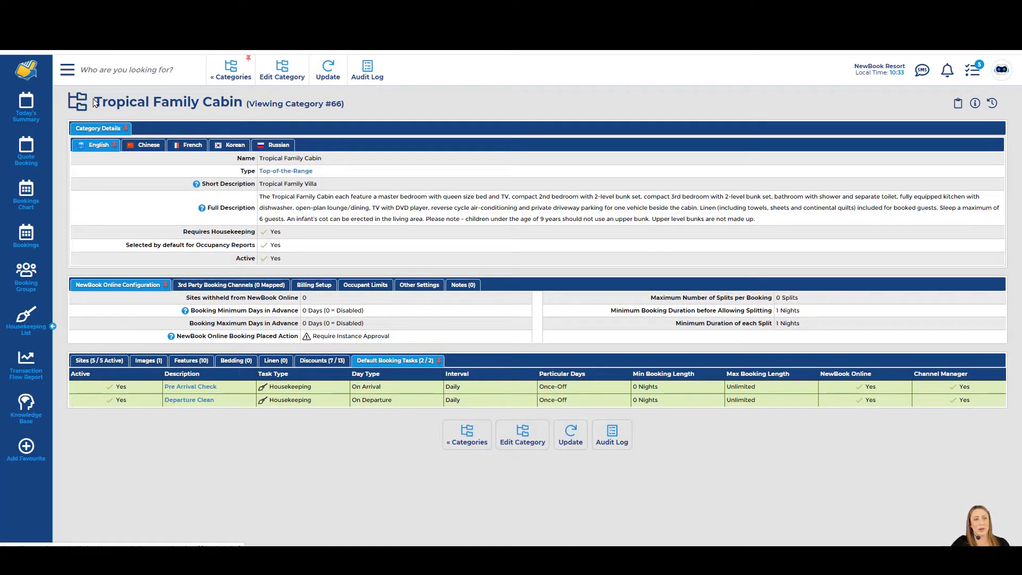
pyautogui.moveTo(95, 103); pyautogui.dragTo(390, 108)
pyautogui.click(391, 109)
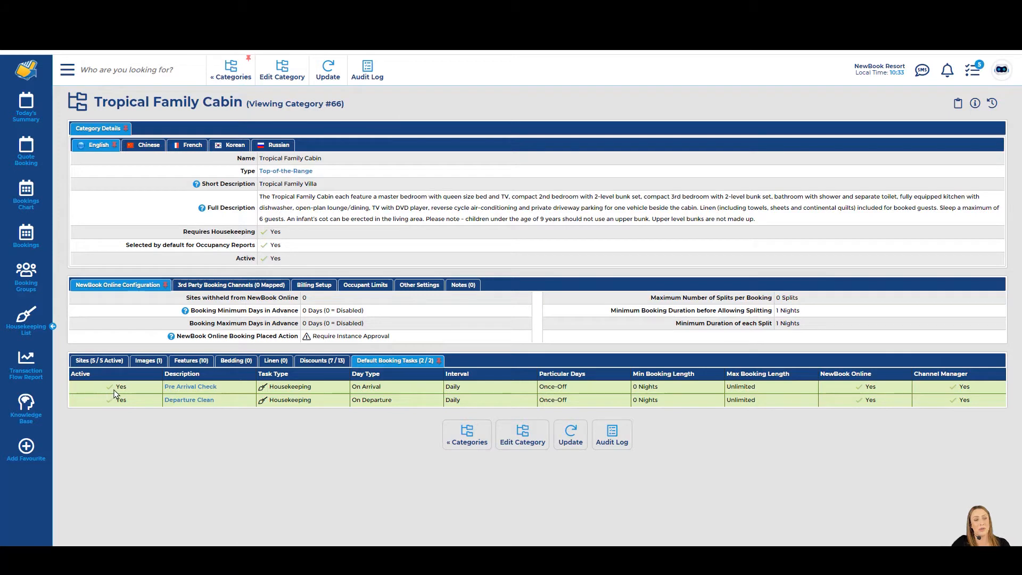
pyautogui.moveTo(233, 390); pyautogui.dragTo(166, 392)
pyautogui.moveTo(312, 386); pyautogui.dragTo(269, 388)
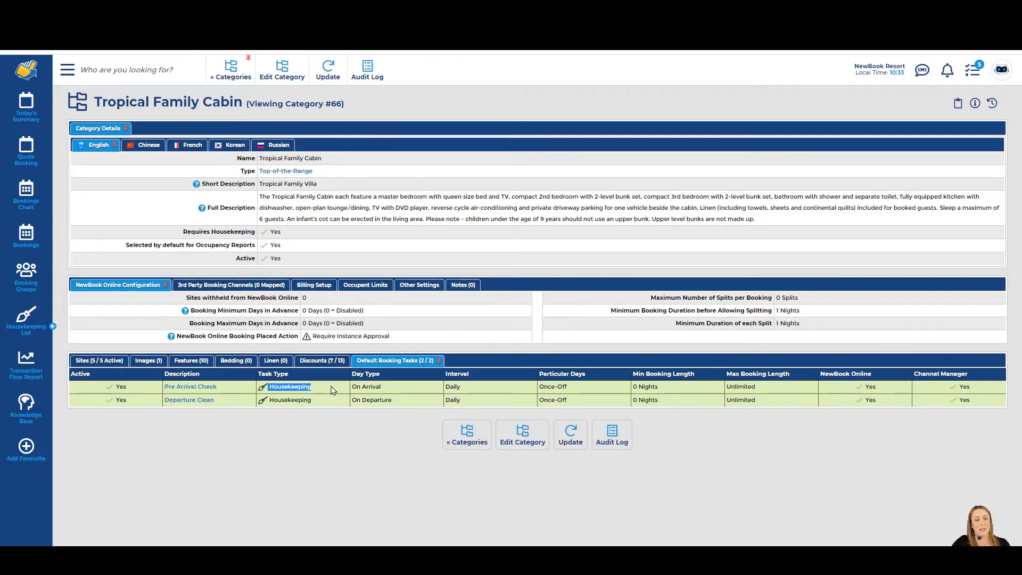
pyautogui.moveTo(382, 388); pyautogui.dragTo(351, 393)
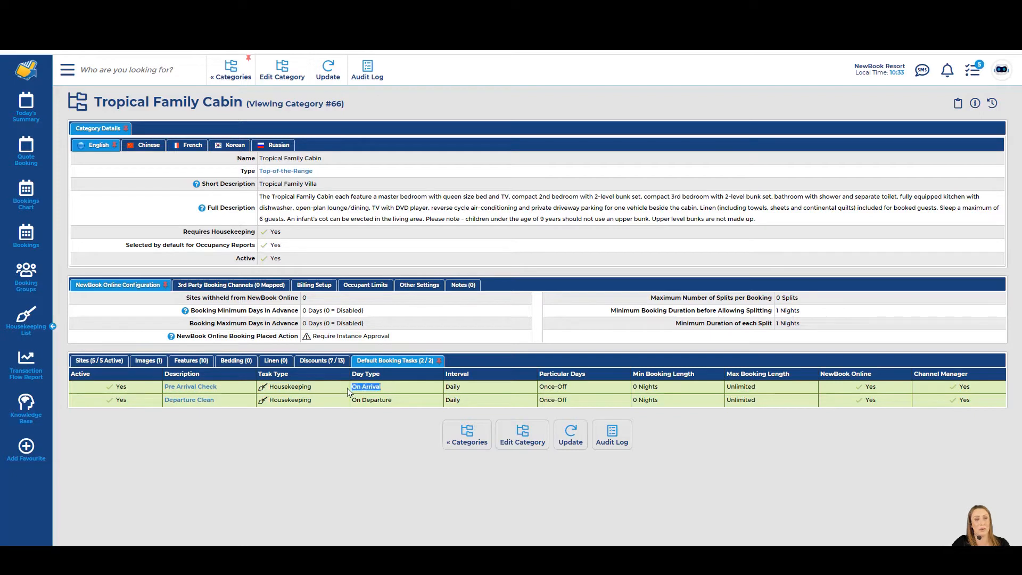
pyautogui.moveTo(215, 401); pyautogui.dragTo(165, 400)
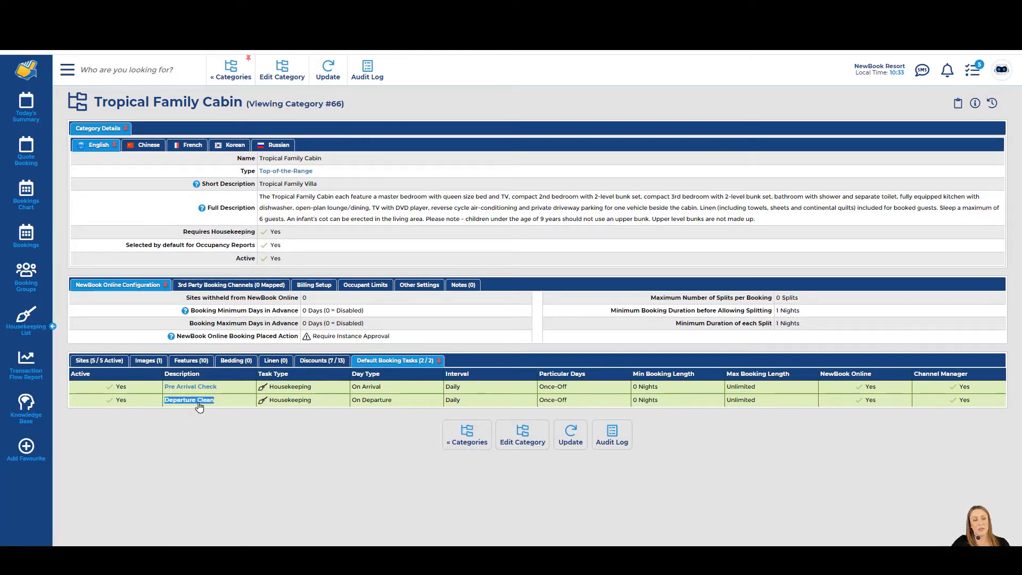
pyautogui.moveTo(321, 401); pyautogui.dragTo(269, 402)
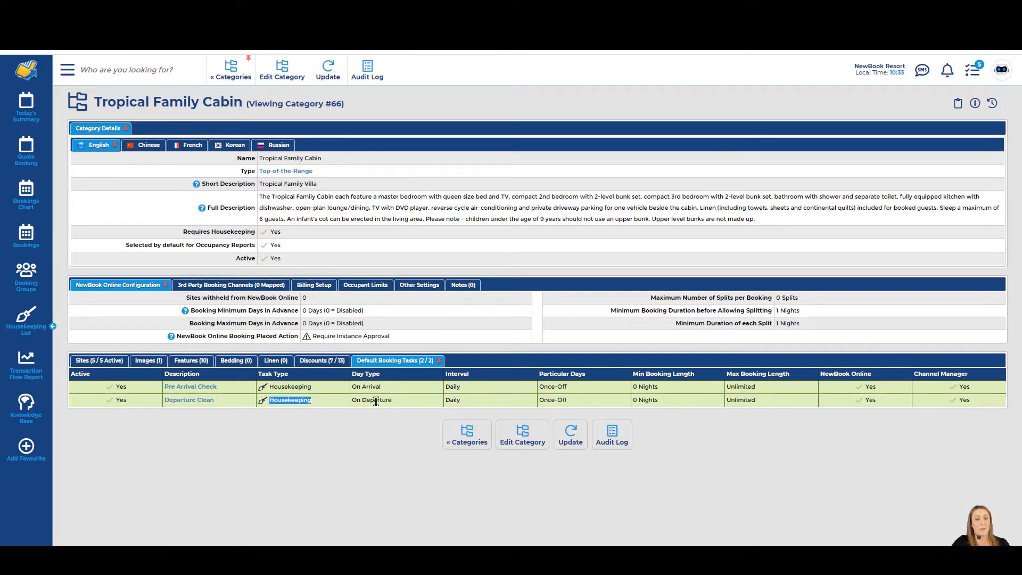
pyautogui.moveTo(392, 400); pyautogui.dragTo(351, 402)
pyautogui.click(374, 422)
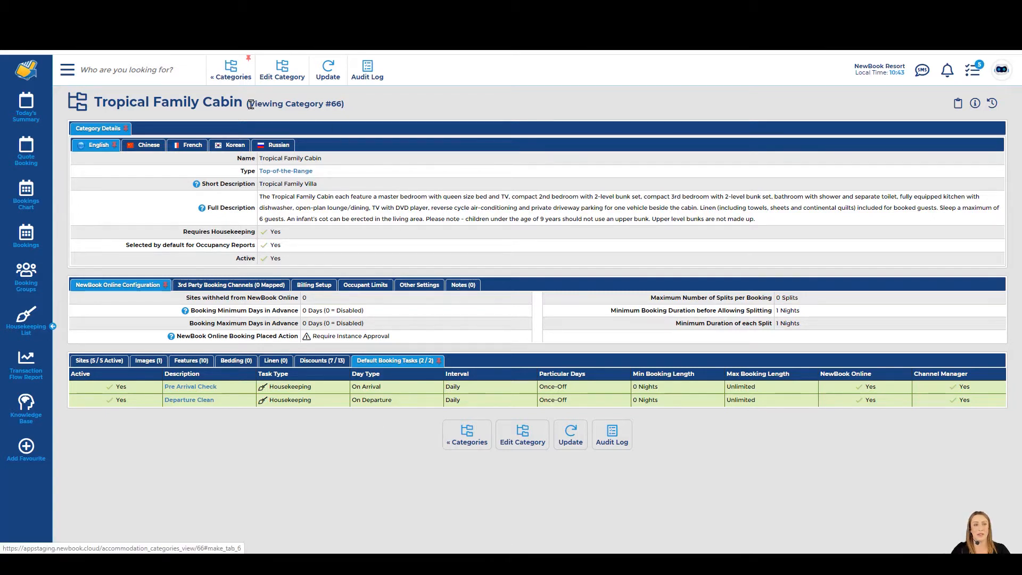
# - Open the Tropical Family Cabin category for editing, check its description fields and save the category
pyautogui.moveTo(98, 101); pyautogui.dragTo(376, 106)
pyautogui.click(330, 105)
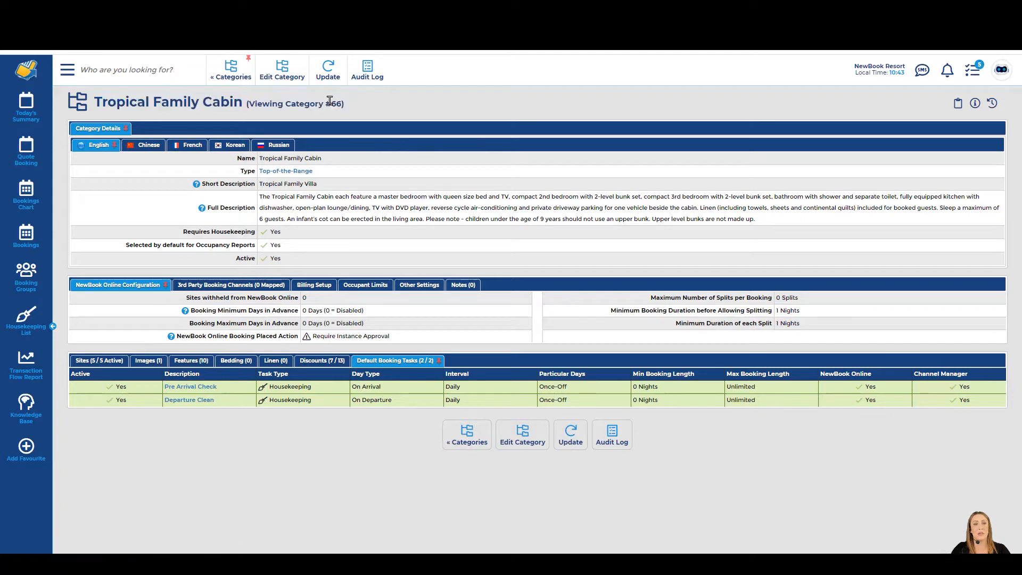
pyautogui.click(287, 74)
pyautogui.moveTo(98, 101); pyautogui.dragTo(367, 106)
pyautogui.click(366, 105)
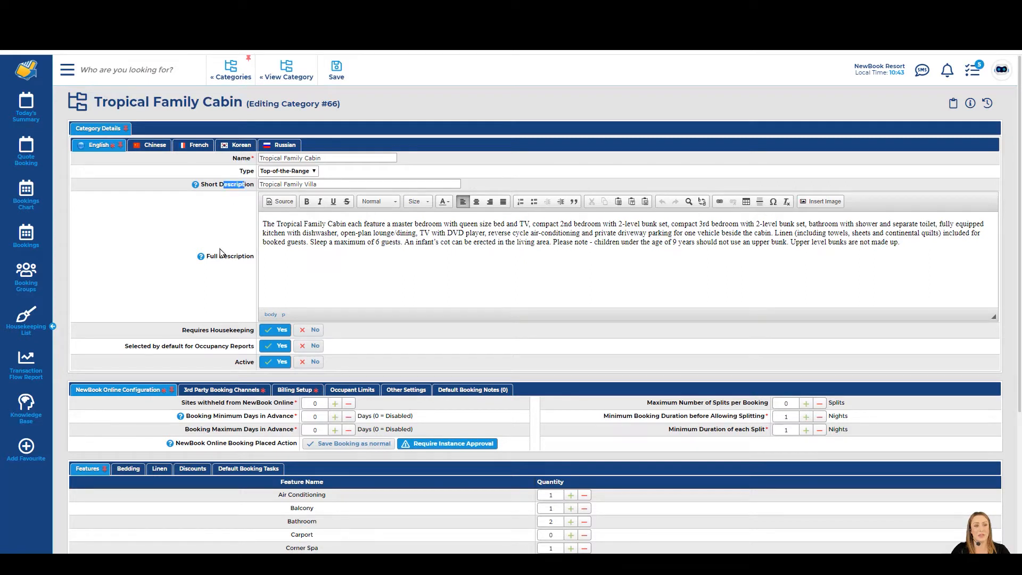
pyautogui.moveTo(223, 256); pyautogui.dragTo(250, 263)
pyautogui.click(246, 279)
pyautogui.click(337, 69)
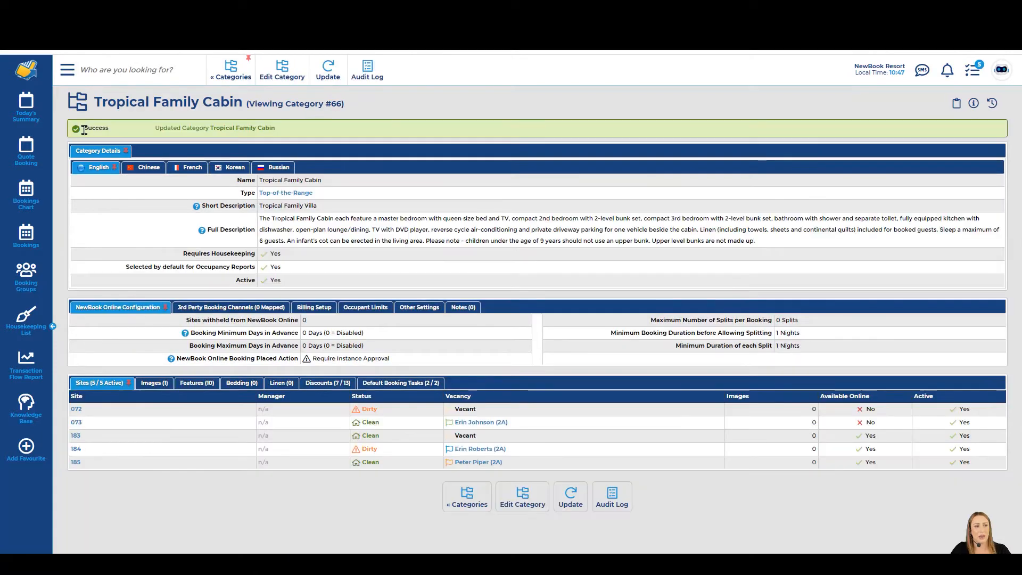
pyautogui.moveTo(83, 129); pyautogui.dragTo(282, 134)
pyautogui.click(268, 136)
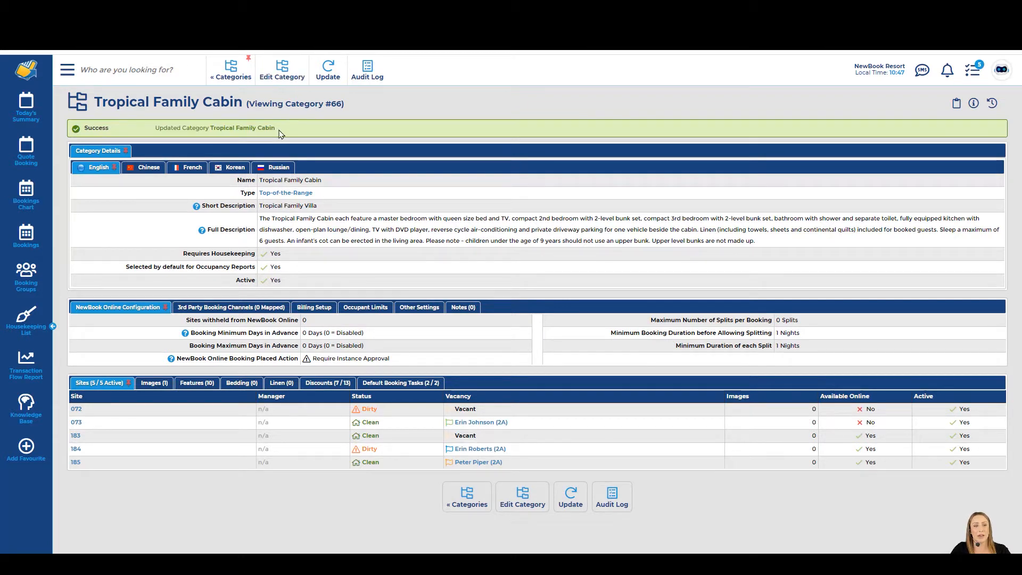
pyautogui.moveTo(263, 217); pyautogui.dragTo(337, 221)
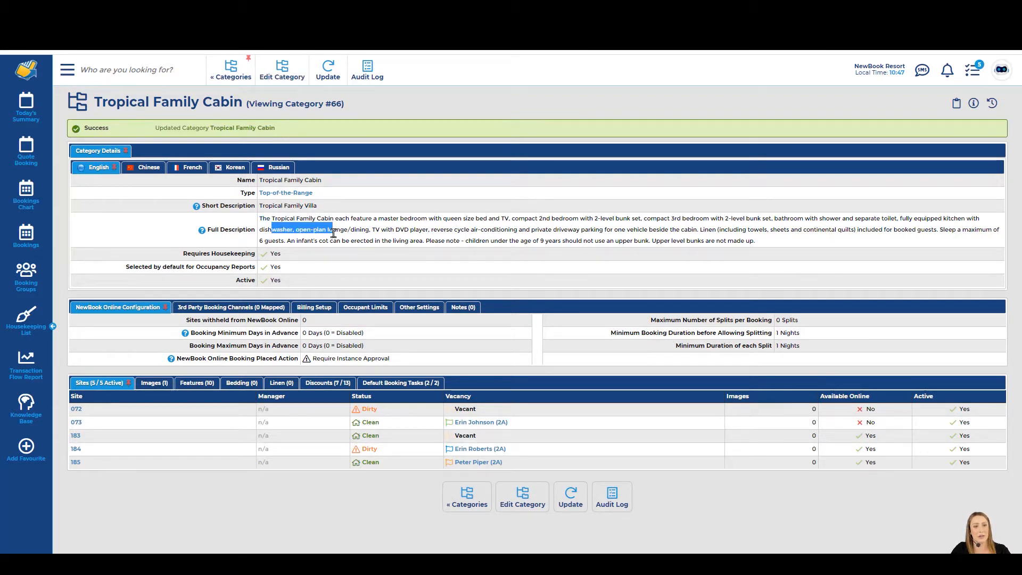
# - Add Exterior.jpg to the Tropical Family Cabin category's images with the image type Exterior
pyautogui.click(328, 72)
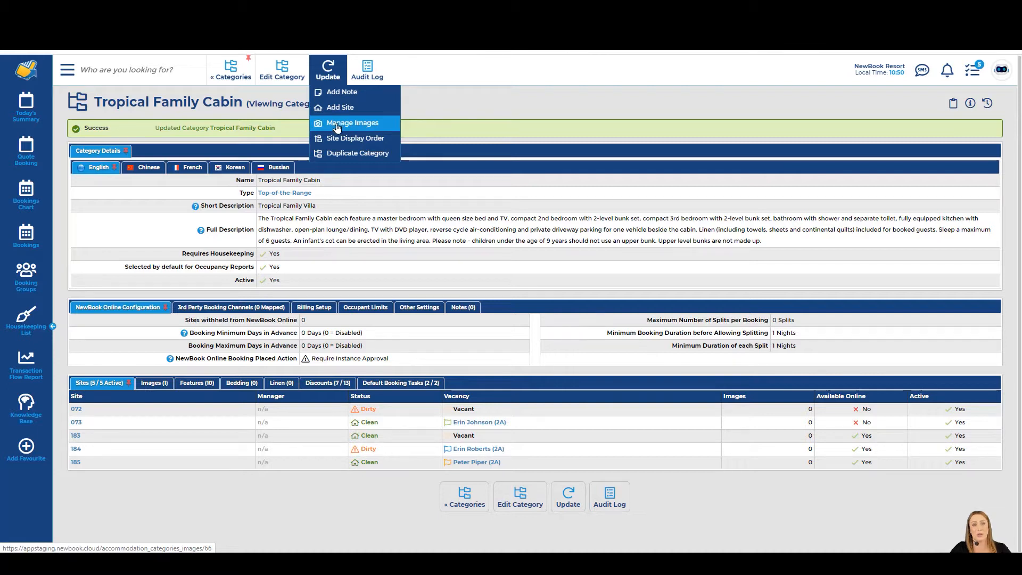
pyautogui.click(362, 128)
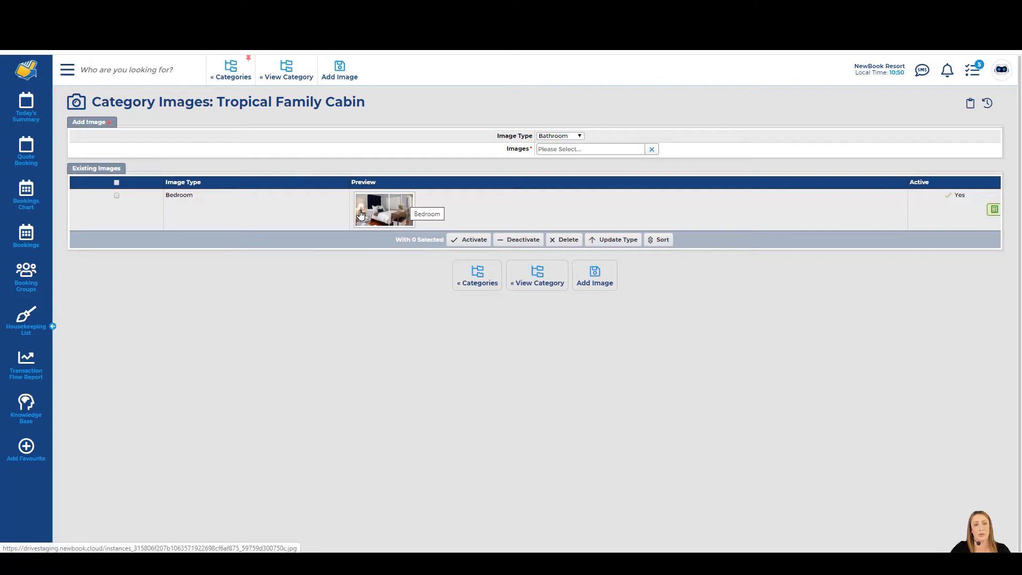
pyautogui.moveTo(497, 135); pyautogui.dragTo(536, 141)
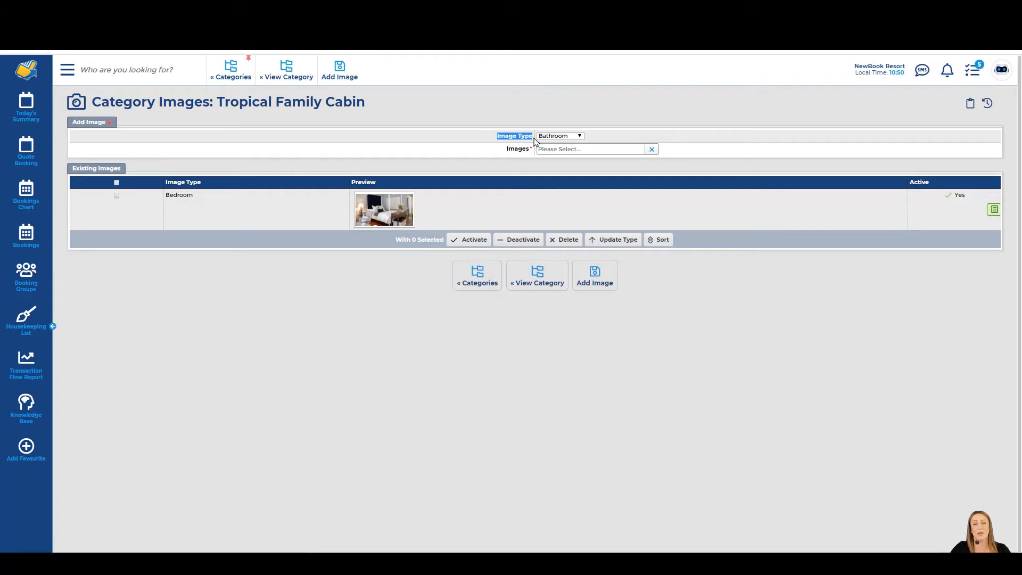
pyautogui.click(573, 136)
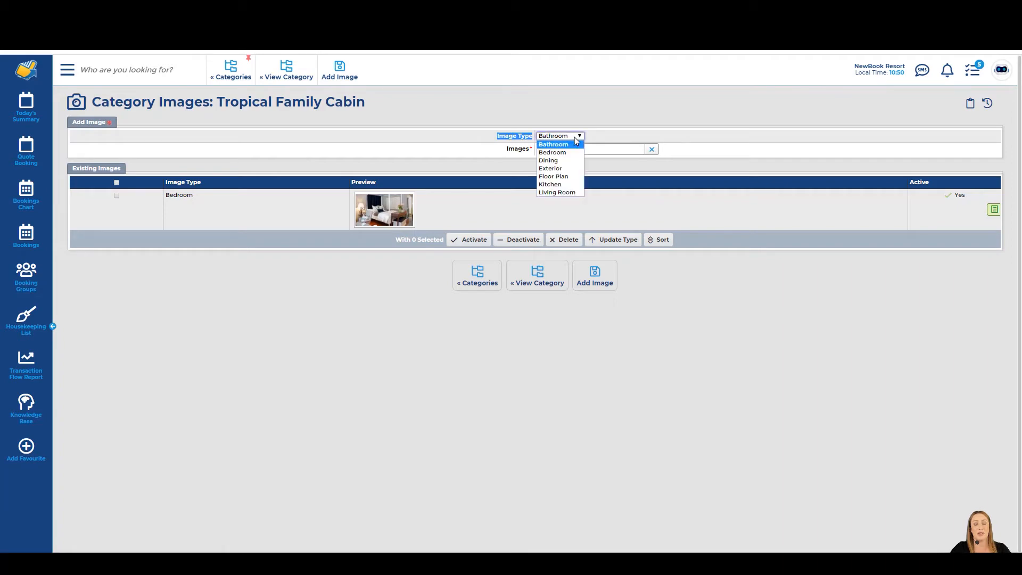
pyautogui.click(554, 169)
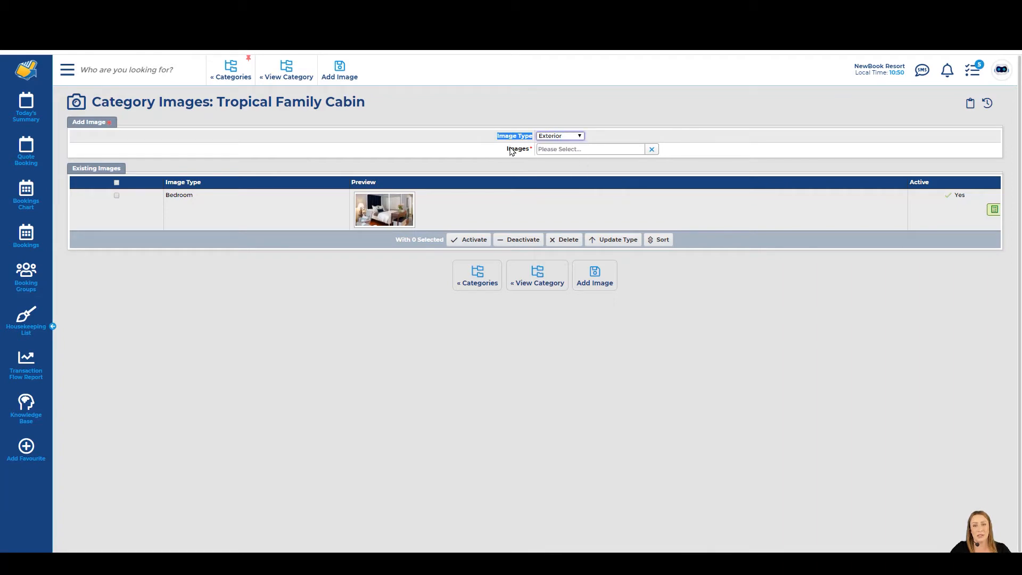
pyautogui.click(572, 151)
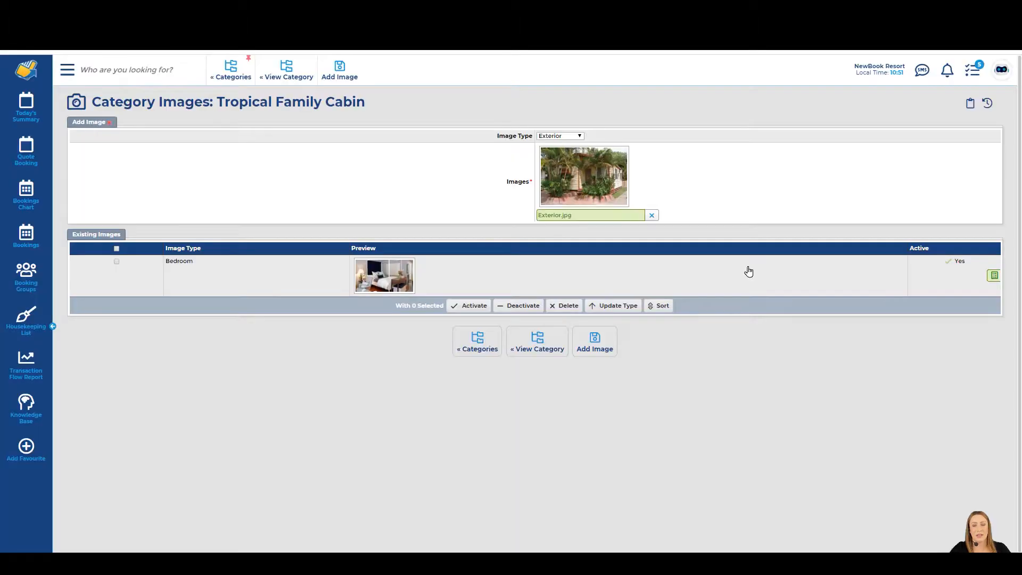
pyautogui.click(596, 347)
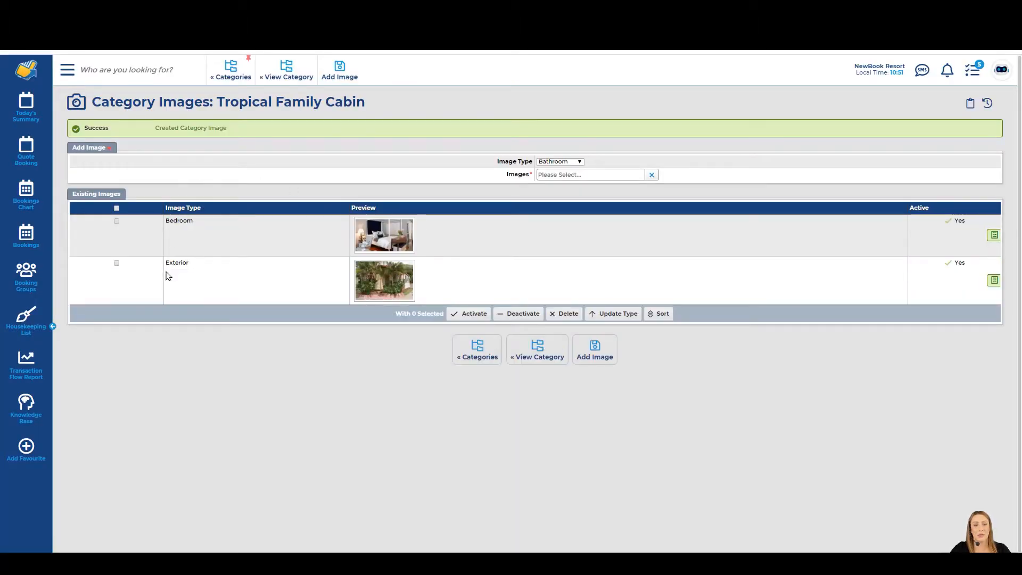
pyautogui.click(110, 265)
pyautogui.click(183, 266)
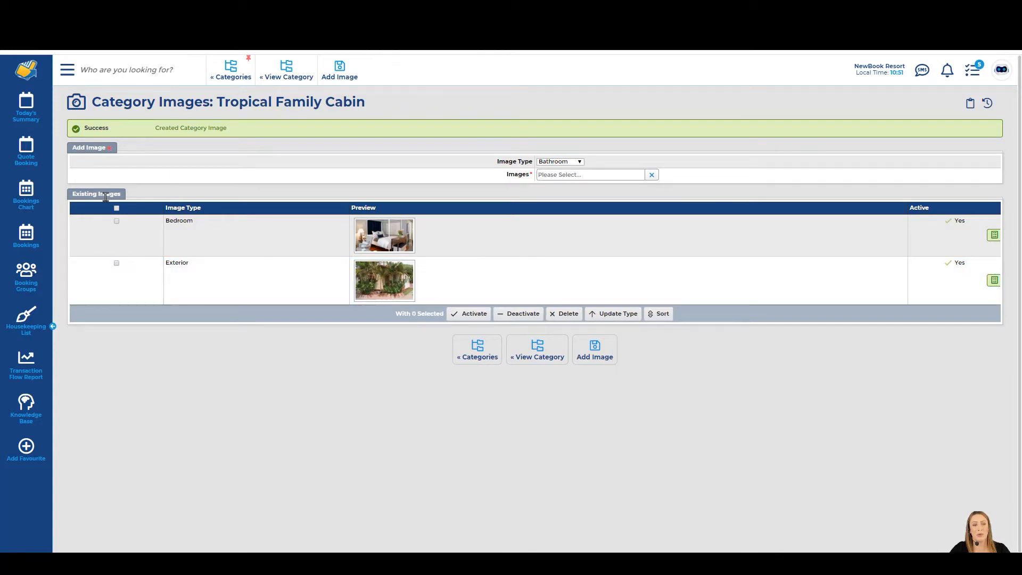
# - Sort the category's two images so that Exterior comes before Bedroom, and confirm the new order
pyautogui.click(117, 209)
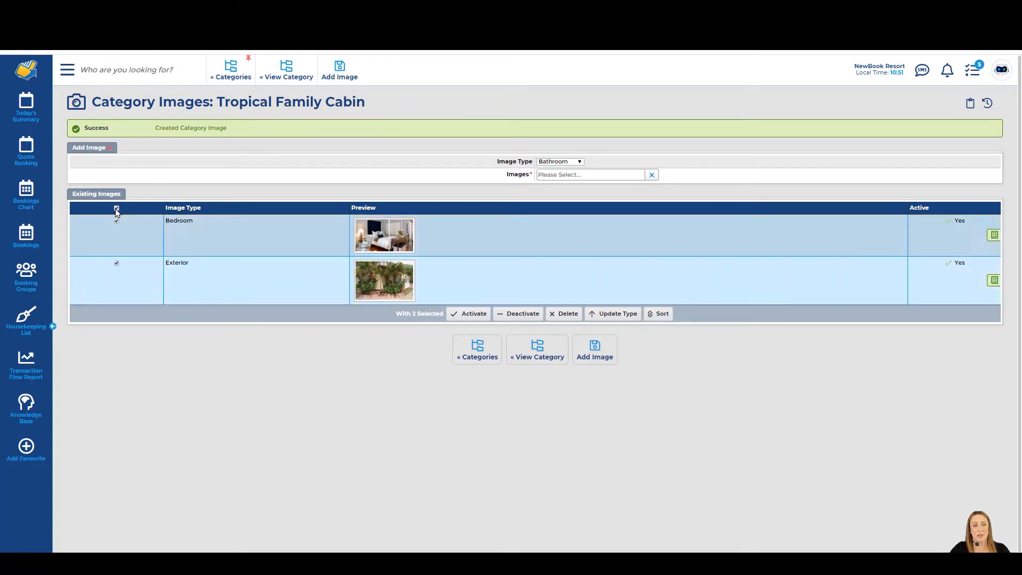
pyautogui.click(659, 314)
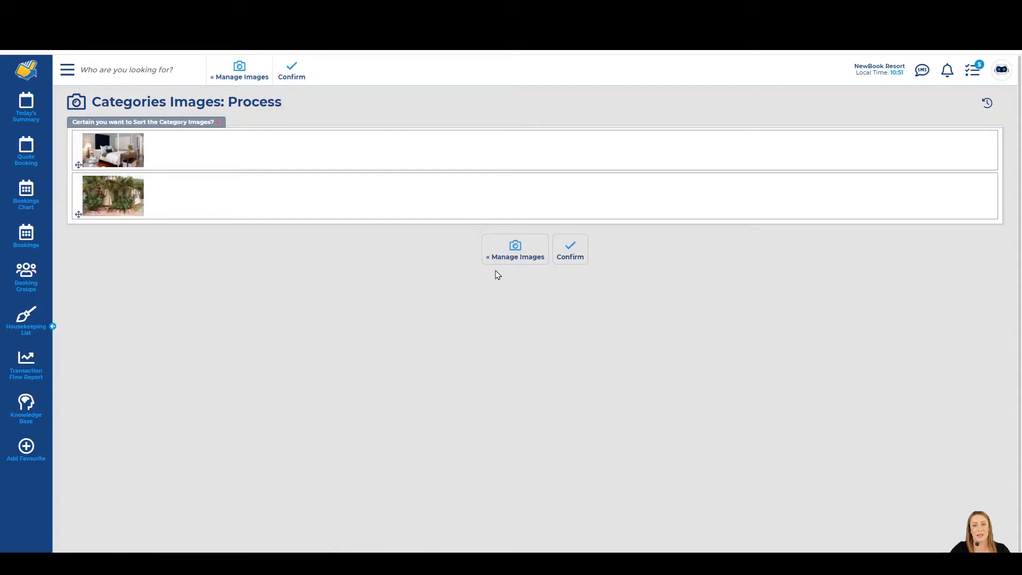
pyautogui.moveTo(194, 160); pyautogui.dragTo(196, 206)
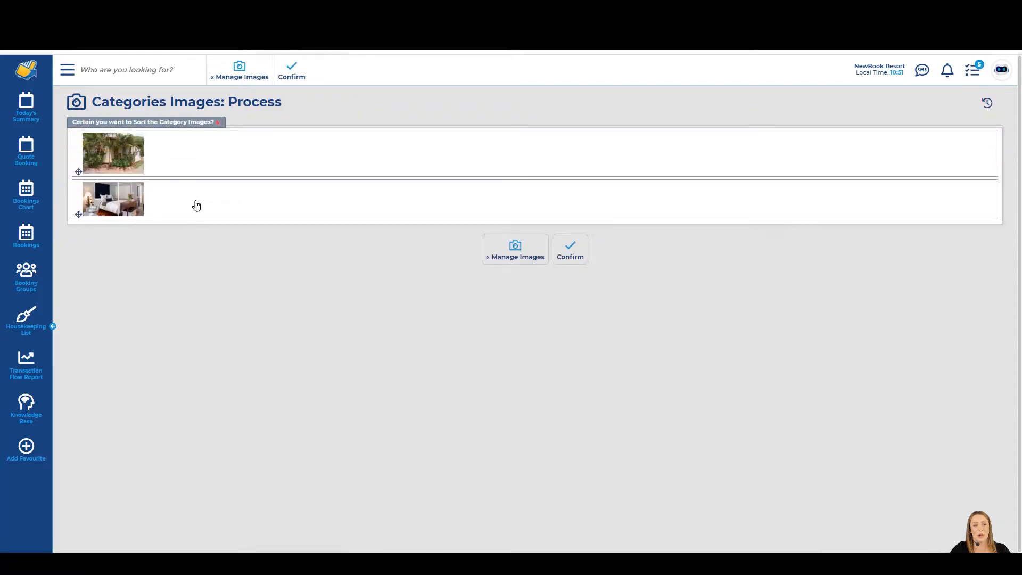
pyautogui.click(572, 254)
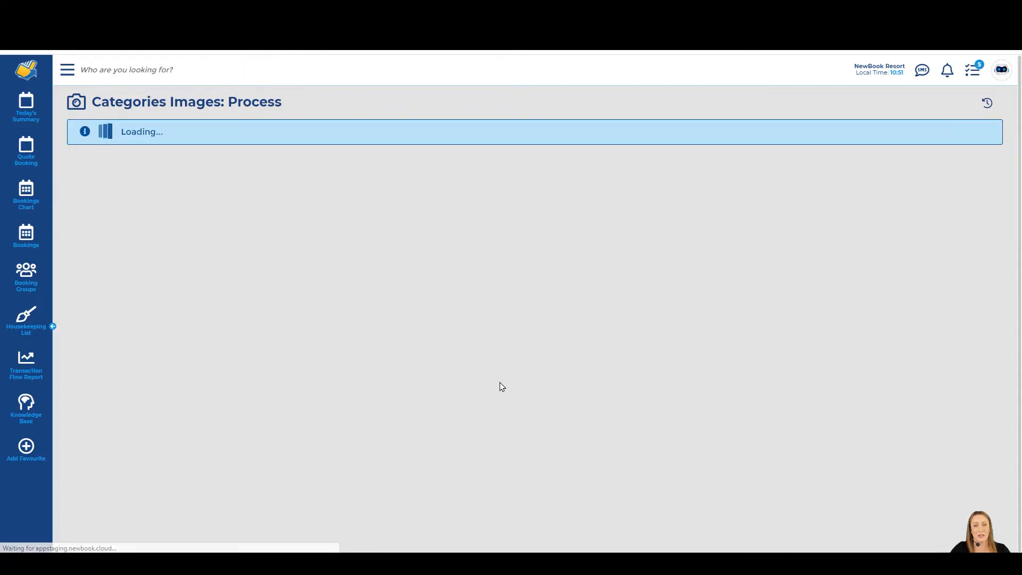
# - Select both existing images to examine the available bulk actions, and return to the category's details
pyautogui.click(116, 208)
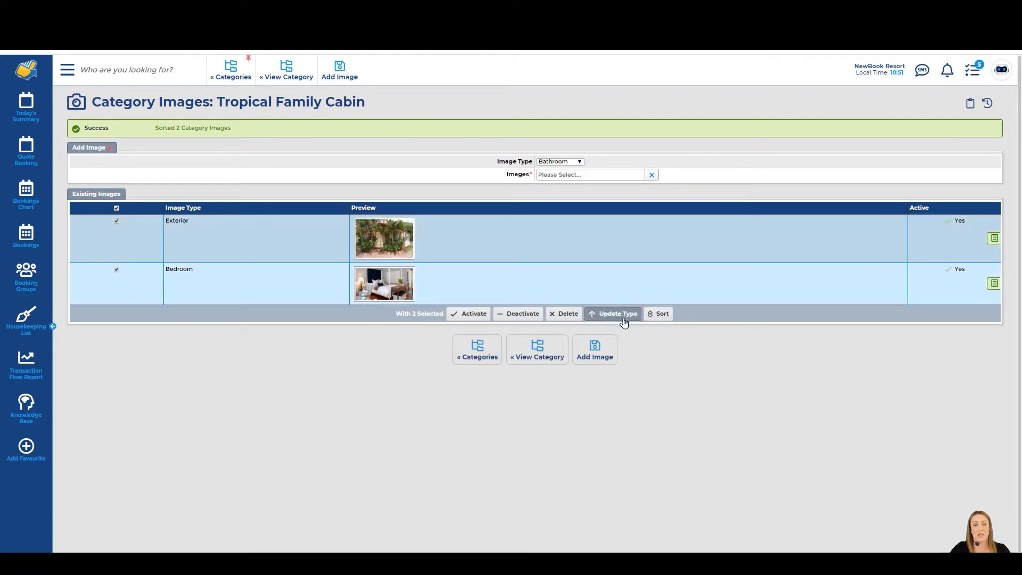
pyautogui.moveTo(163, 217); pyautogui.dragTo(209, 228)
pyautogui.click(208, 228)
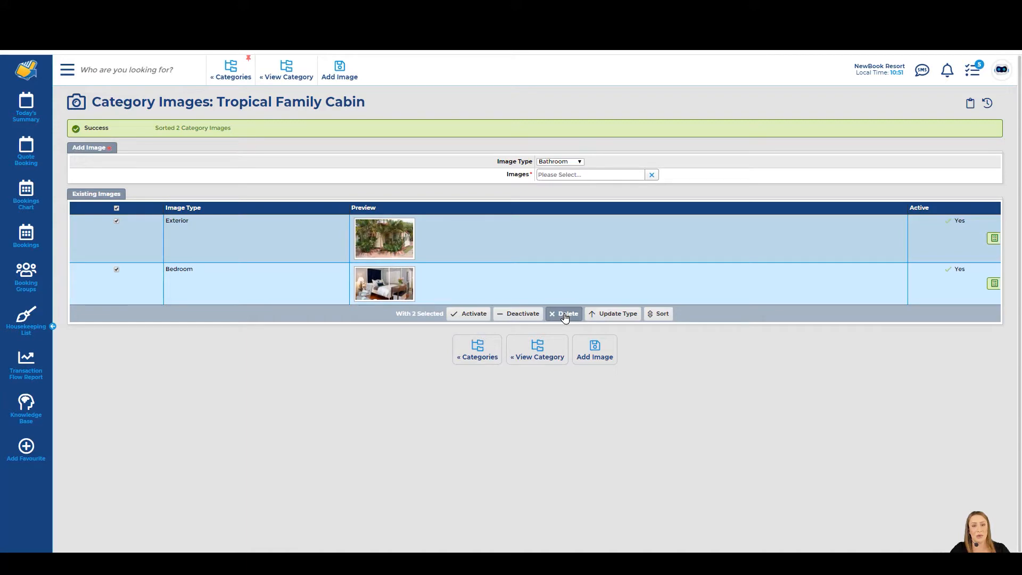
pyautogui.click(286, 72)
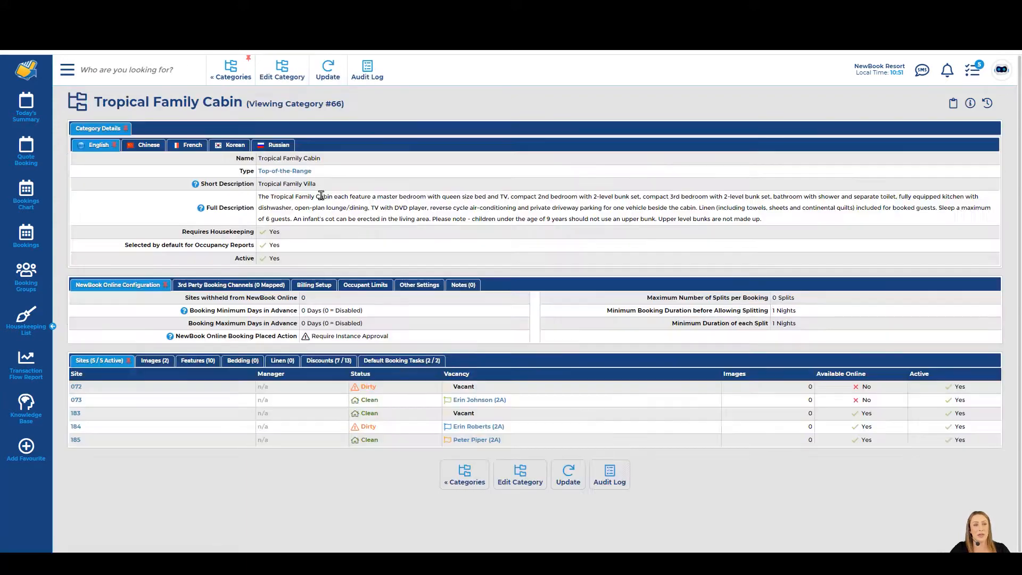
# - Change the category's site display order by moving Tropical Family Cabin 072 below 073, and save it
pyautogui.click(331, 69)
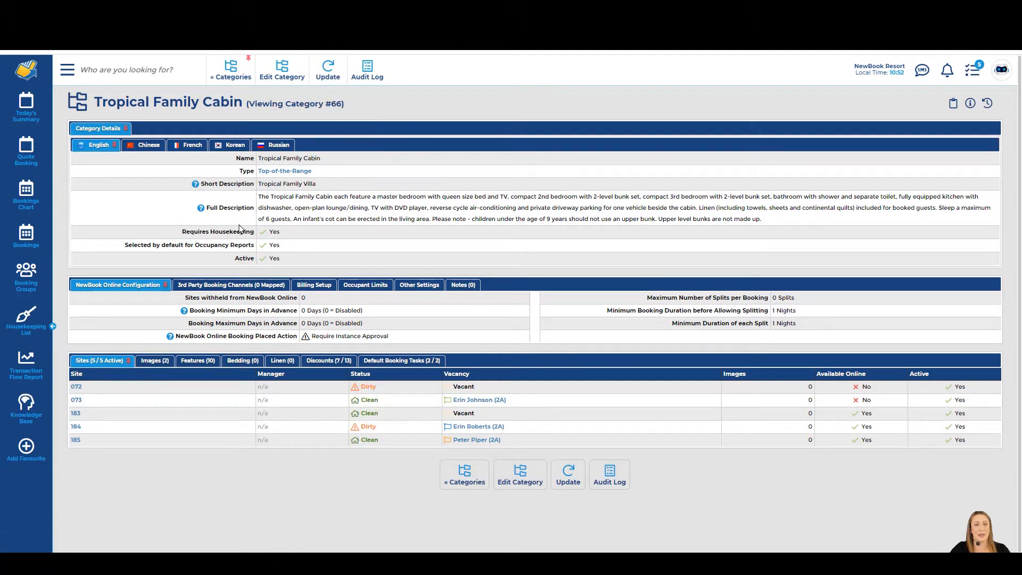
pyautogui.moveTo(328, 70)
pyautogui.click(321, 138)
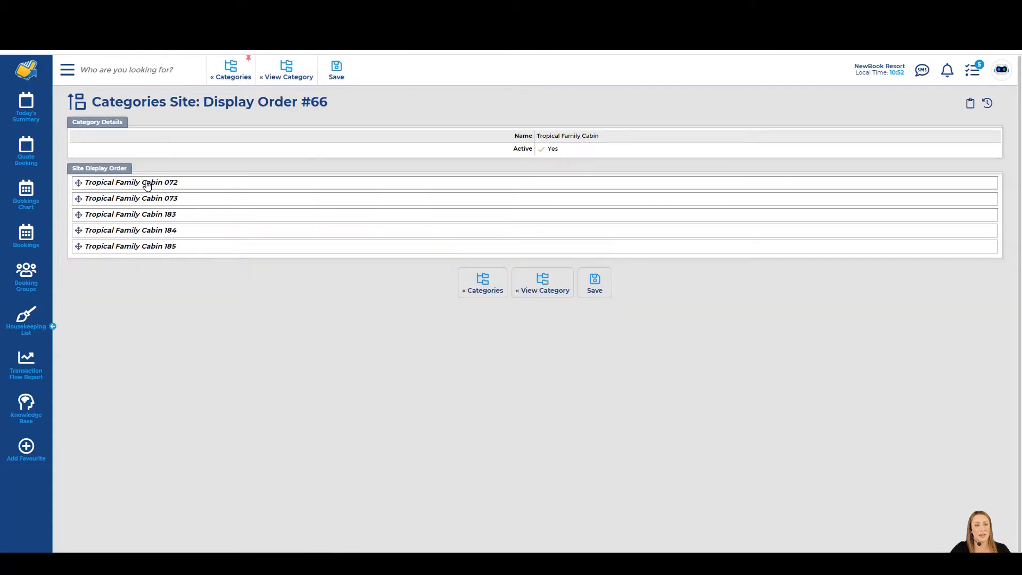
pyautogui.moveTo(151, 182); pyautogui.dragTo(139, 214)
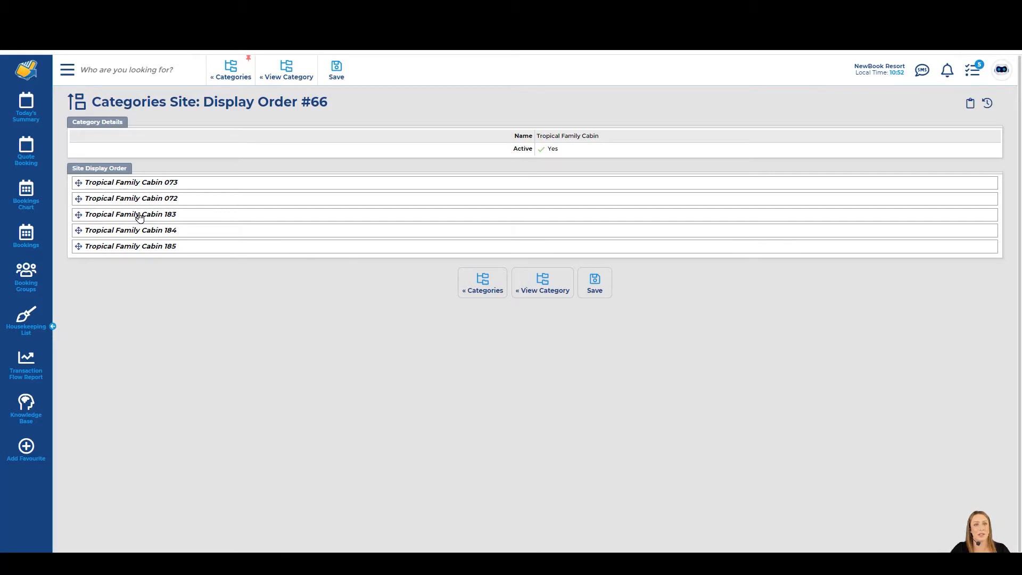
pyautogui.click(346, 74)
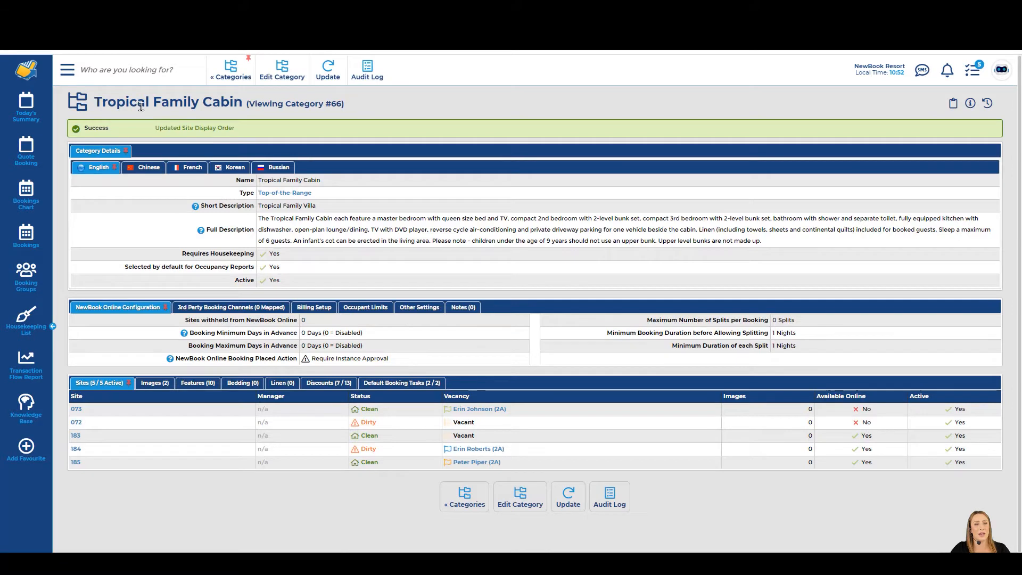
# - Start a duplicate of the Tropical Family Cabin category as a new category entry
pyautogui.moveTo(95, 101); pyautogui.dragTo(365, 112)
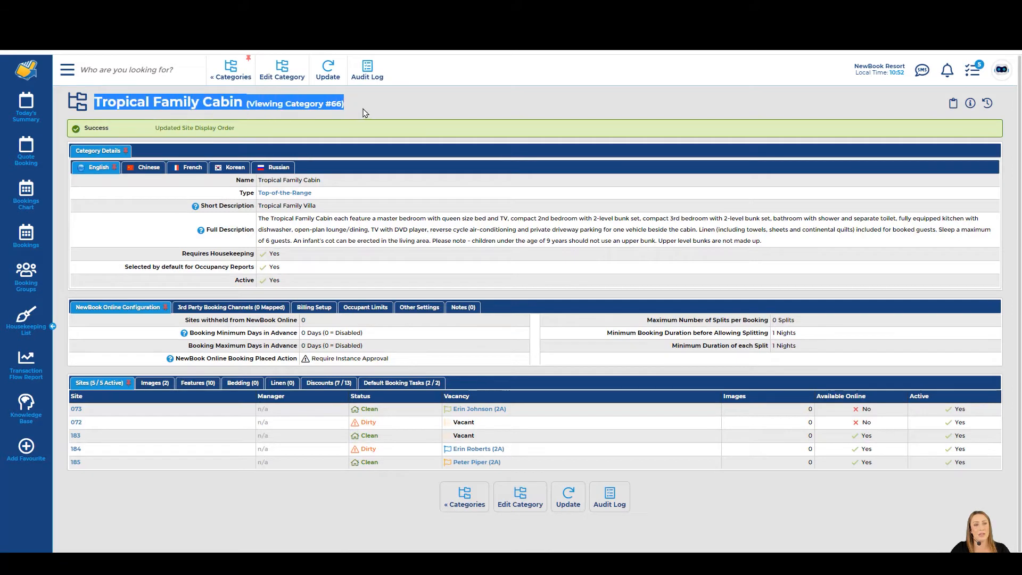
pyautogui.moveTo(317, 69)
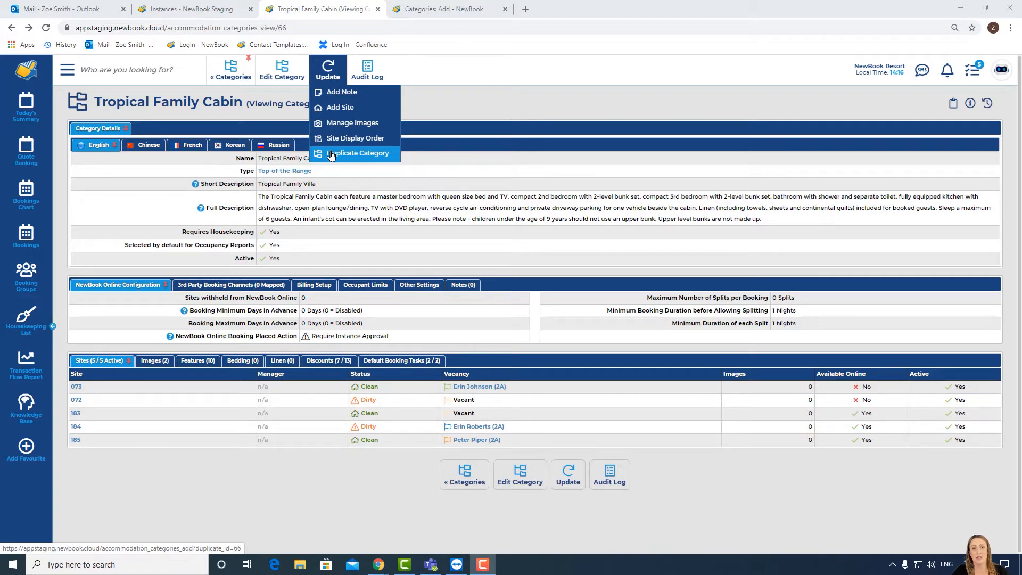
pyautogui.click(372, 155)
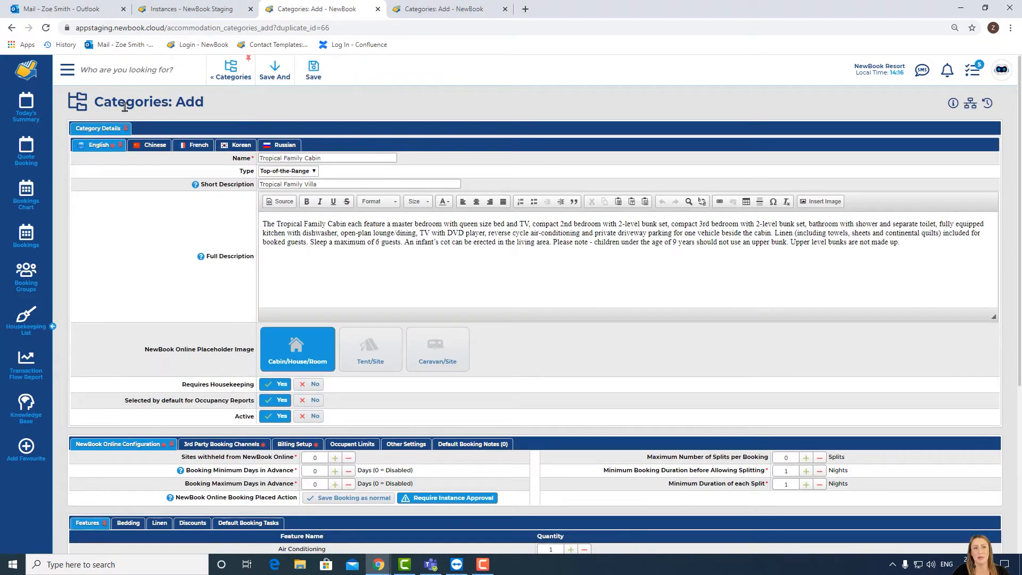
pyautogui.tripleClick(124, 107)
pyautogui.click(231, 112)
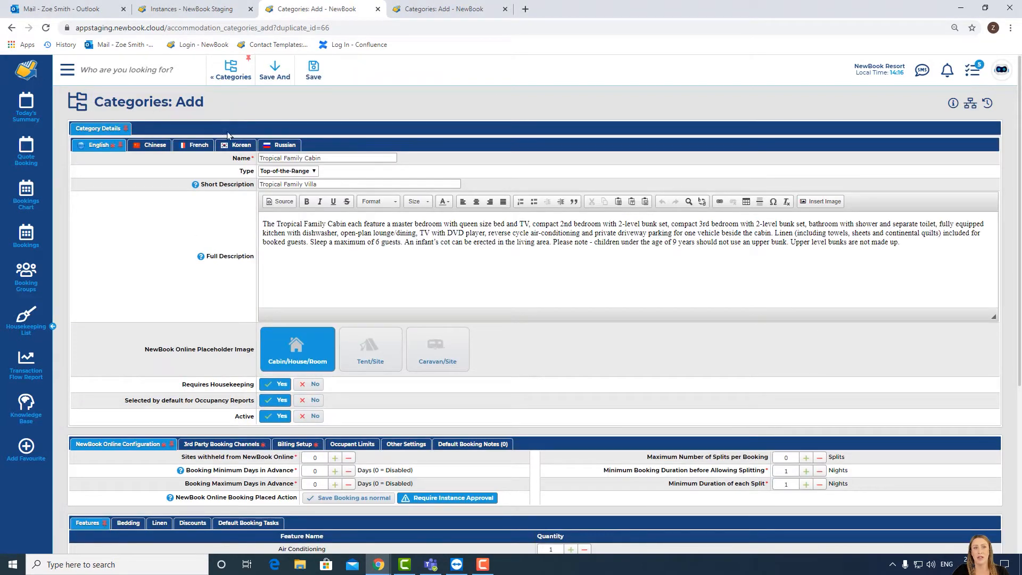
# - Rename the duplicated category to Family Cabin and set its type to Budget
pyautogui.doubleClick(241, 158)
pyautogui.moveTo(209, 185); pyautogui.dragTo(252, 188)
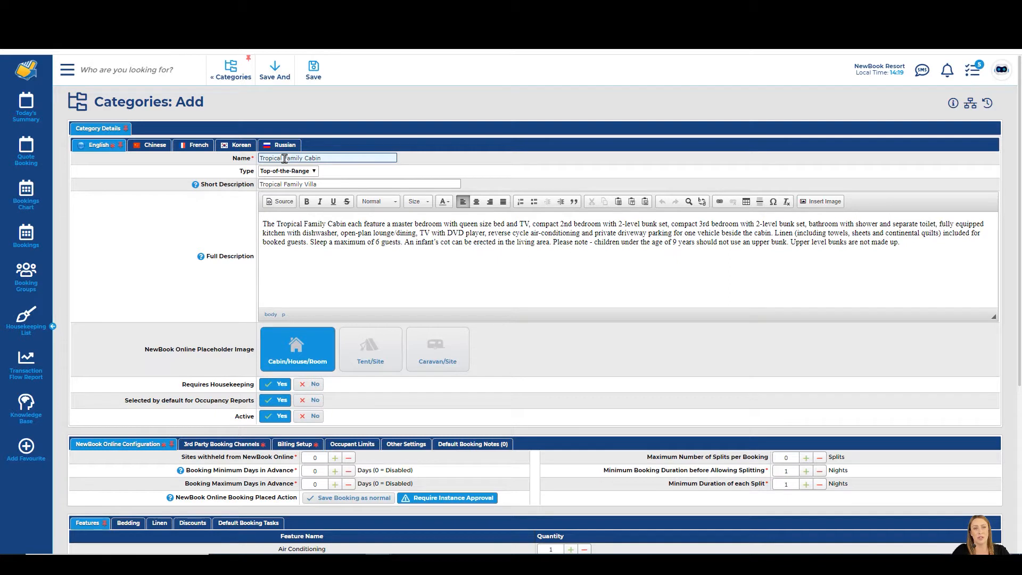
pyautogui.doubleClick(246, 171)
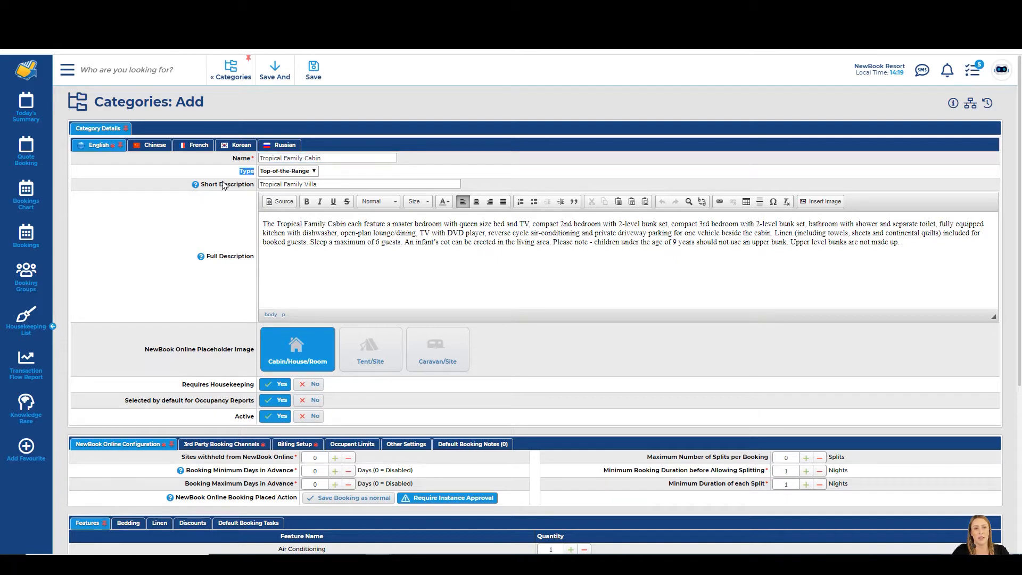
pyautogui.moveTo(220, 185); pyautogui.dragTo(253, 190)
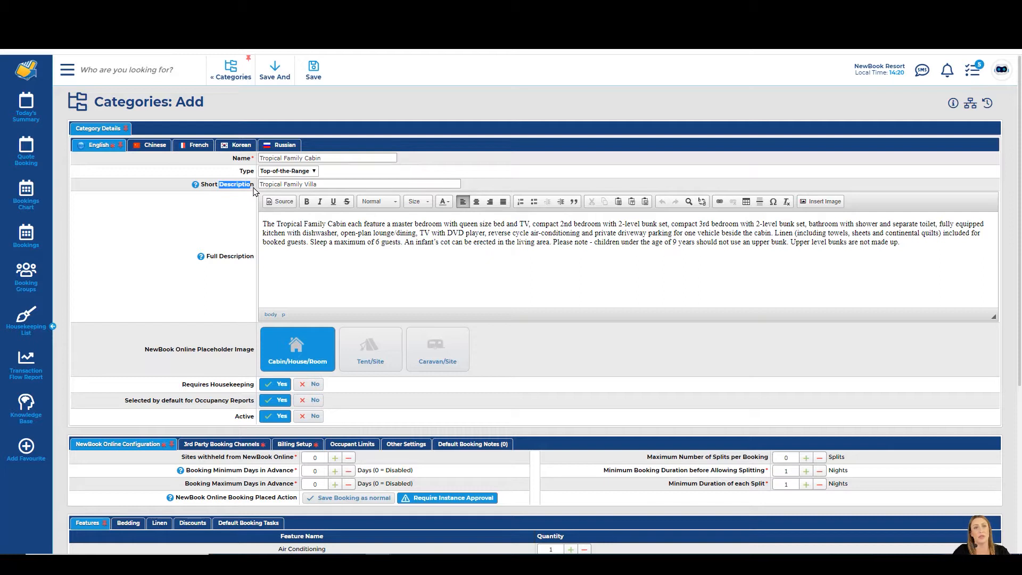
pyautogui.doubleClick(278, 159)
pyautogui.press('BackSpace')
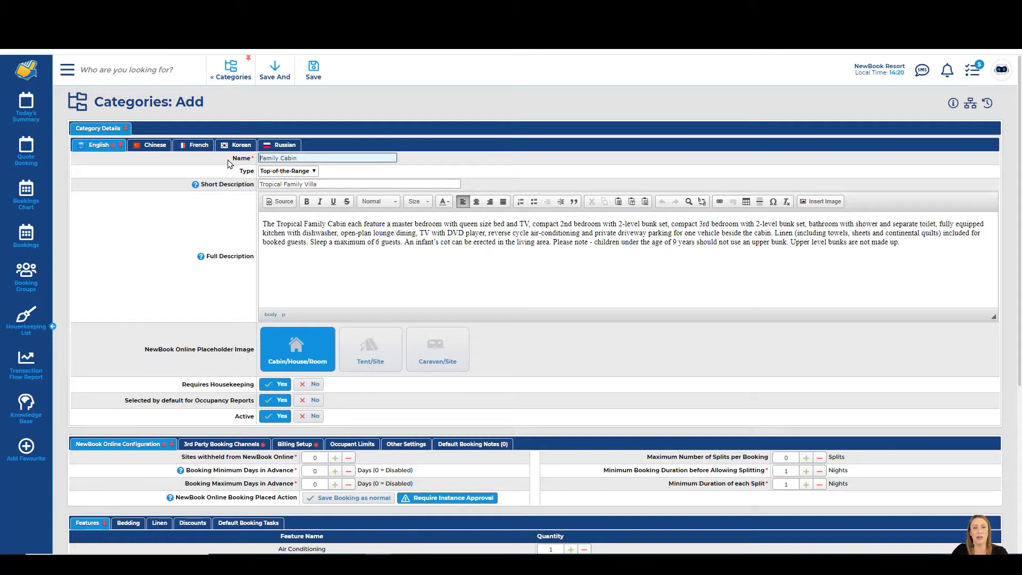
pyautogui.click(288, 170)
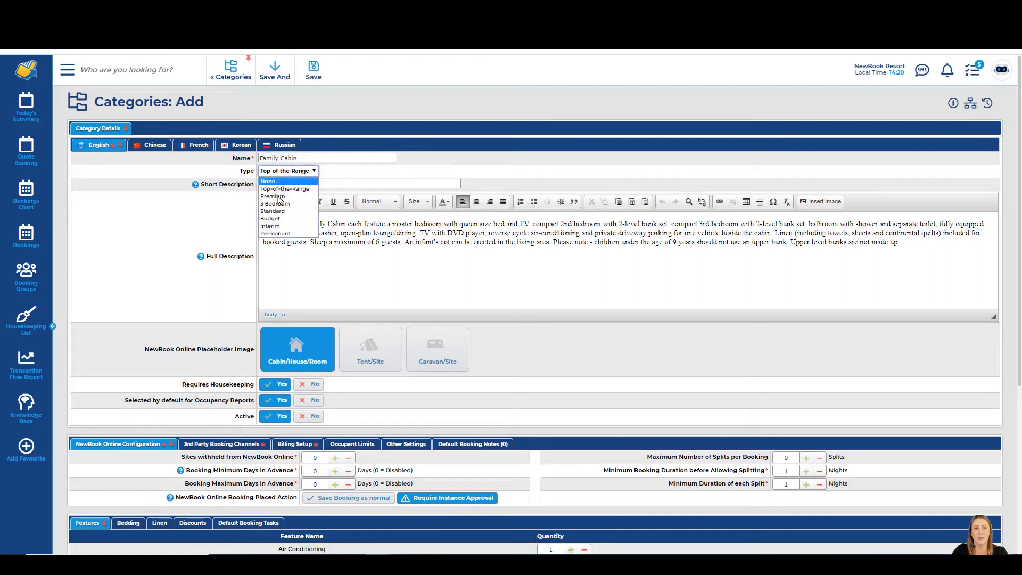
pyautogui.click(276, 219)
# - Change the short description to Family Villa and remove the word Tropical from the duplicate's full description
pyautogui.moveTo(288, 185); pyautogui.dragTo(234, 191)
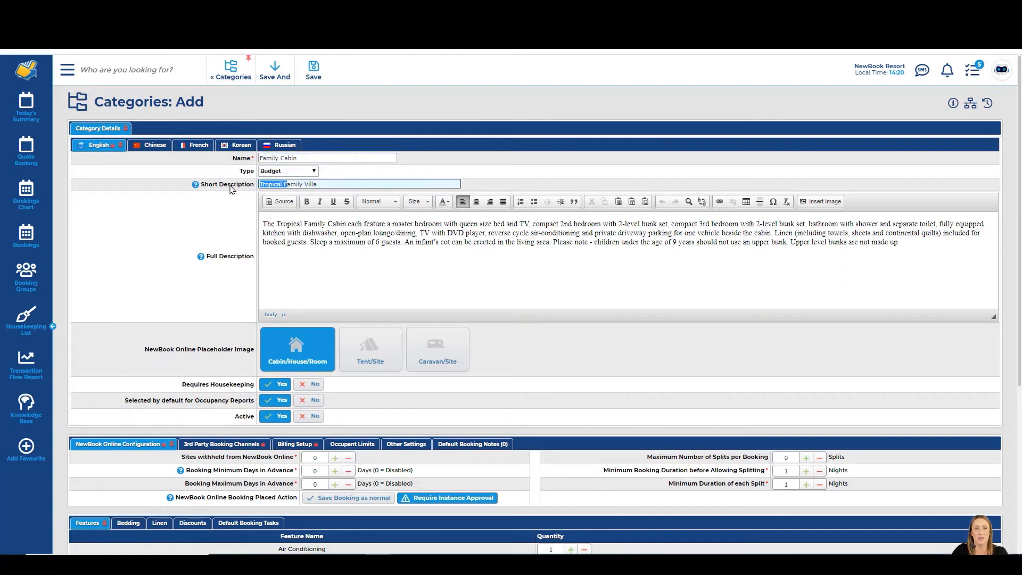
pyautogui.press('BackSpace')
pyautogui.write('F')
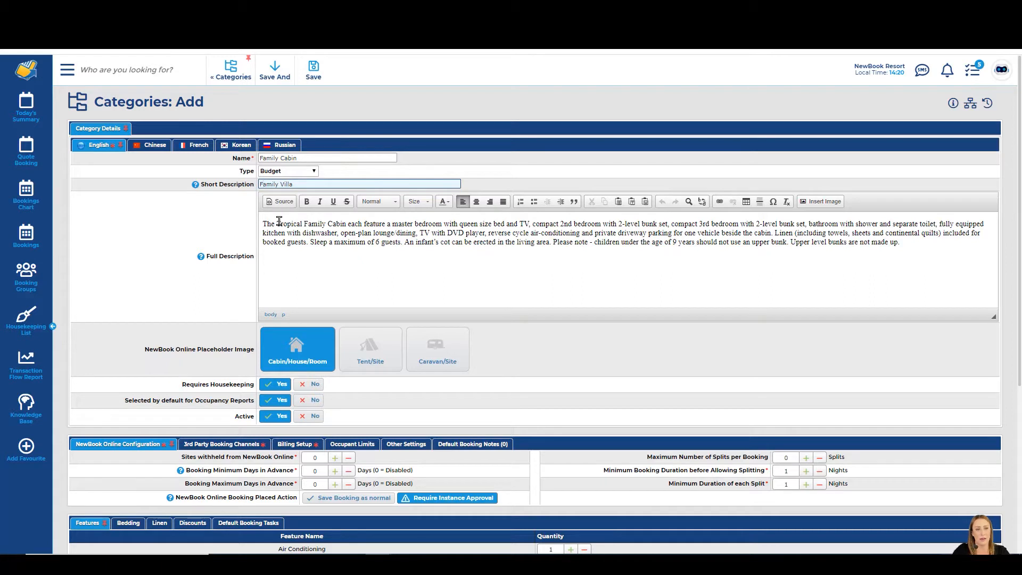
pyautogui.moveTo(276, 223); pyautogui.dragTo(308, 224)
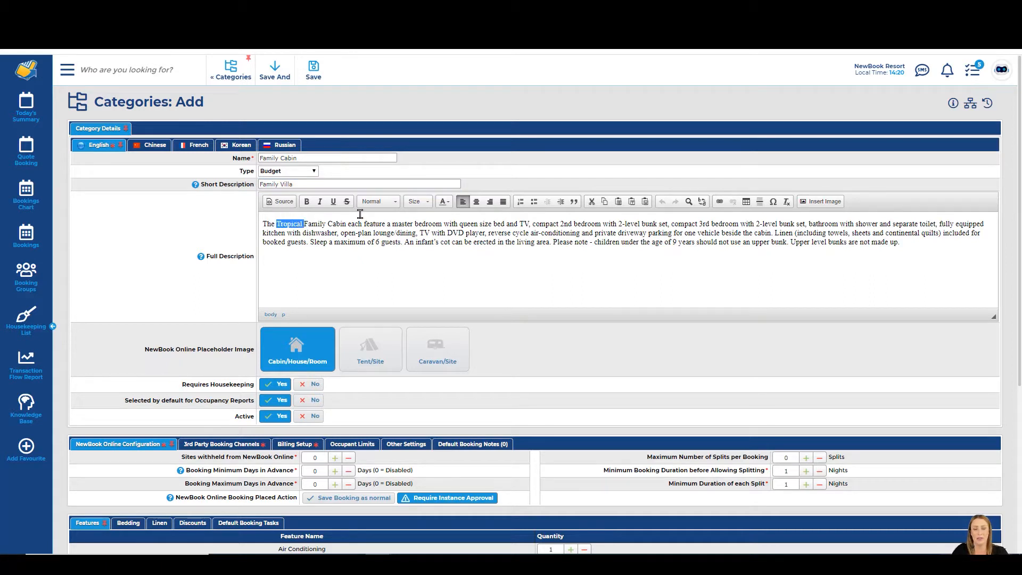
pyautogui.press('BackSpace')
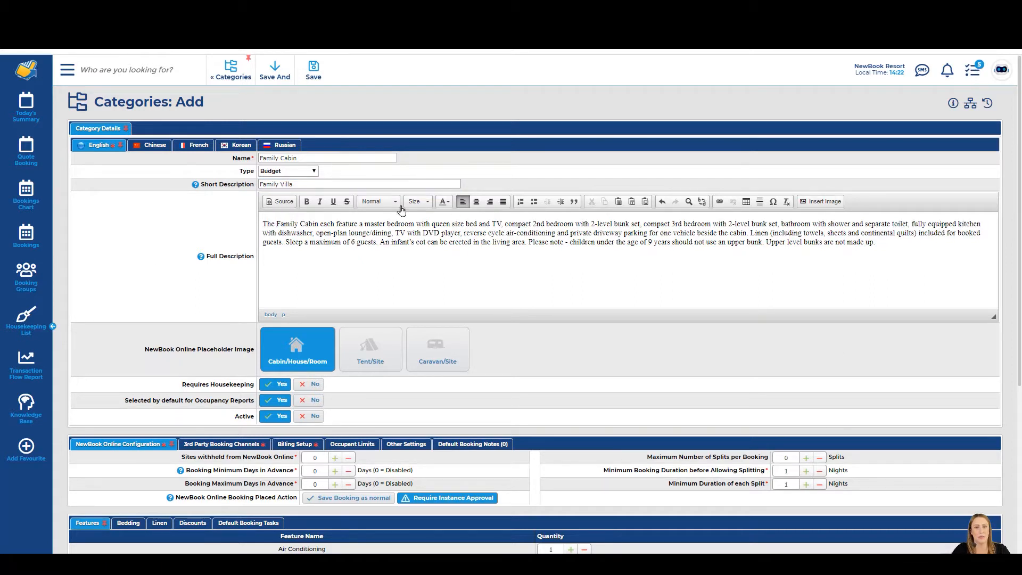
pyautogui.scroll(-3, 111, 399)
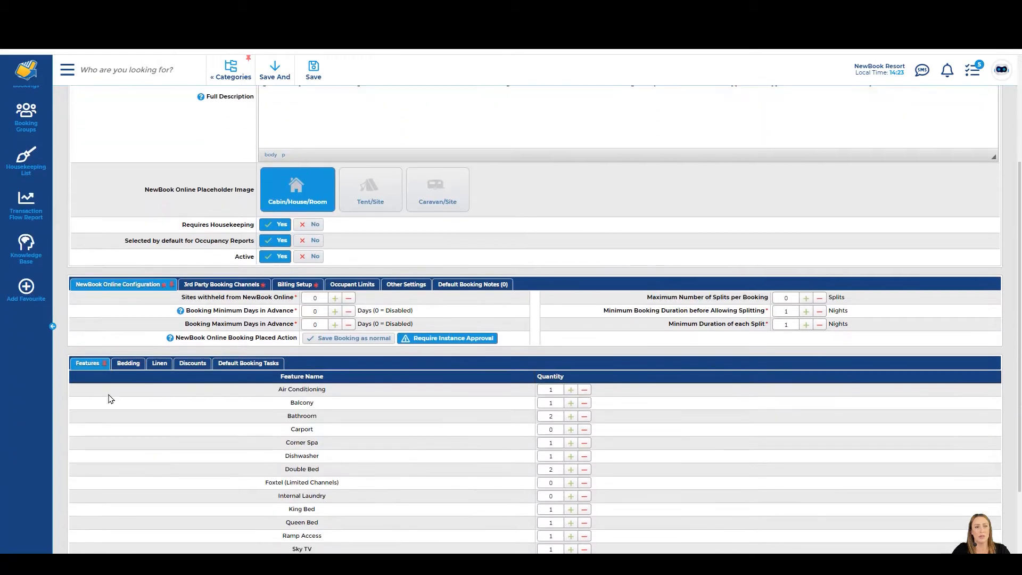
pyautogui.moveTo(233, 225); pyautogui.dragTo(252, 260)
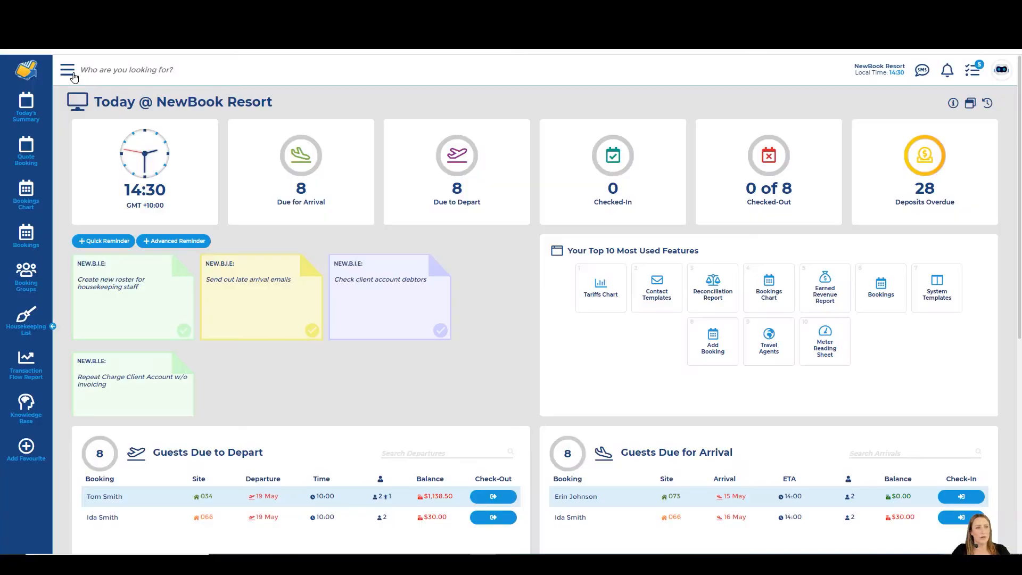
# - Find the accommodation Categories list by searching the features for "categor", and start adding a new blank category
pyautogui.click(73, 76)
pyautogui.write('ca')
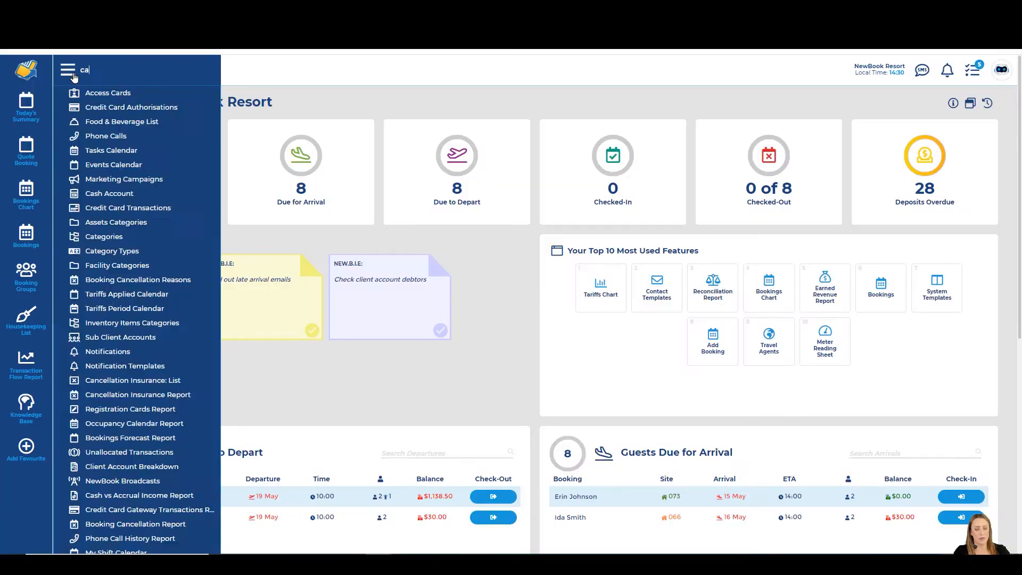
pyautogui.write('tegor')
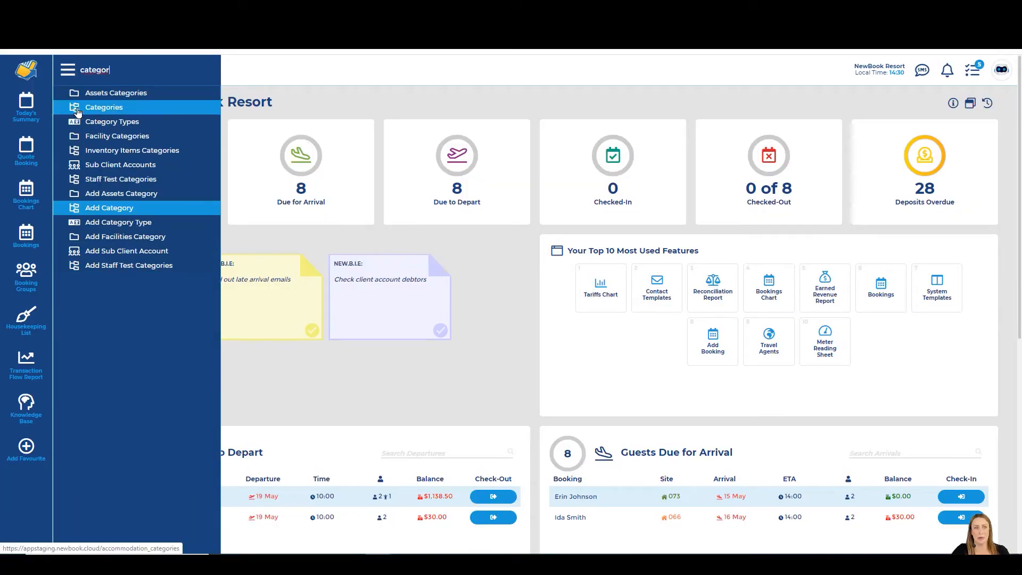
pyautogui.click(78, 110)
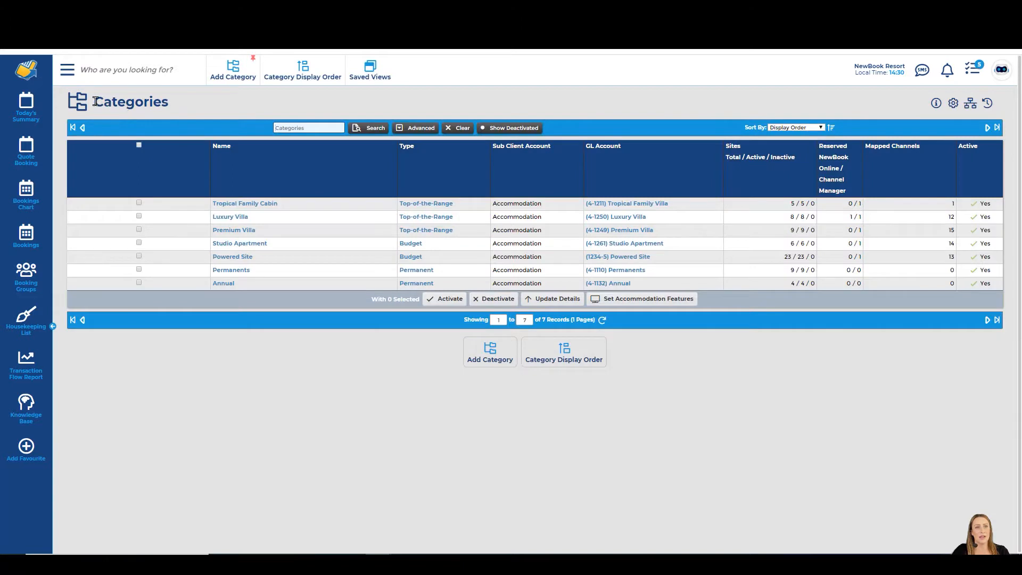
pyautogui.moveTo(95, 101); pyautogui.dragTo(192, 112)
pyautogui.click(193, 112)
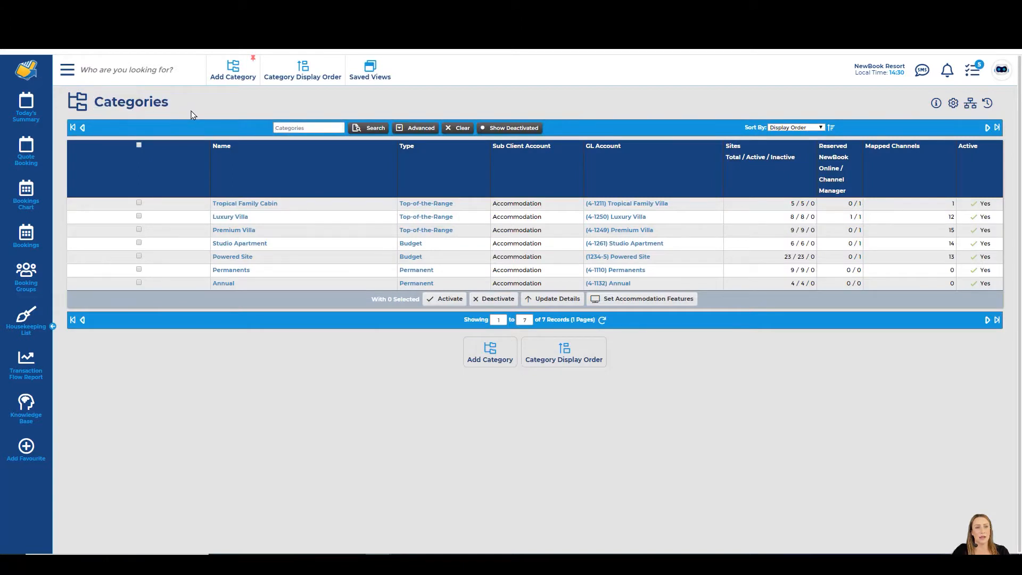
pyautogui.click(231, 73)
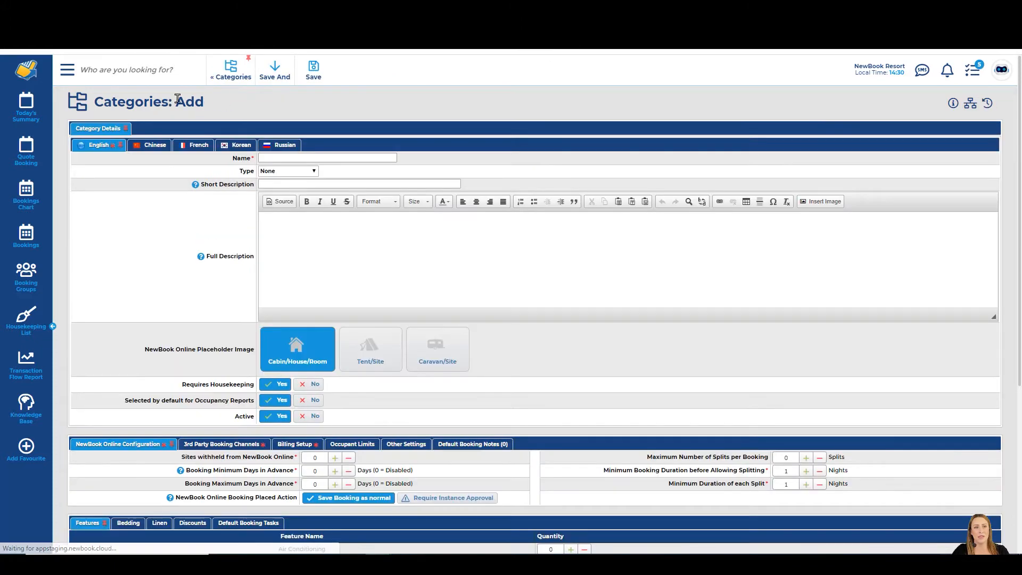
pyautogui.moveTo(93, 102); pyautogui.dragTo(218, 108)
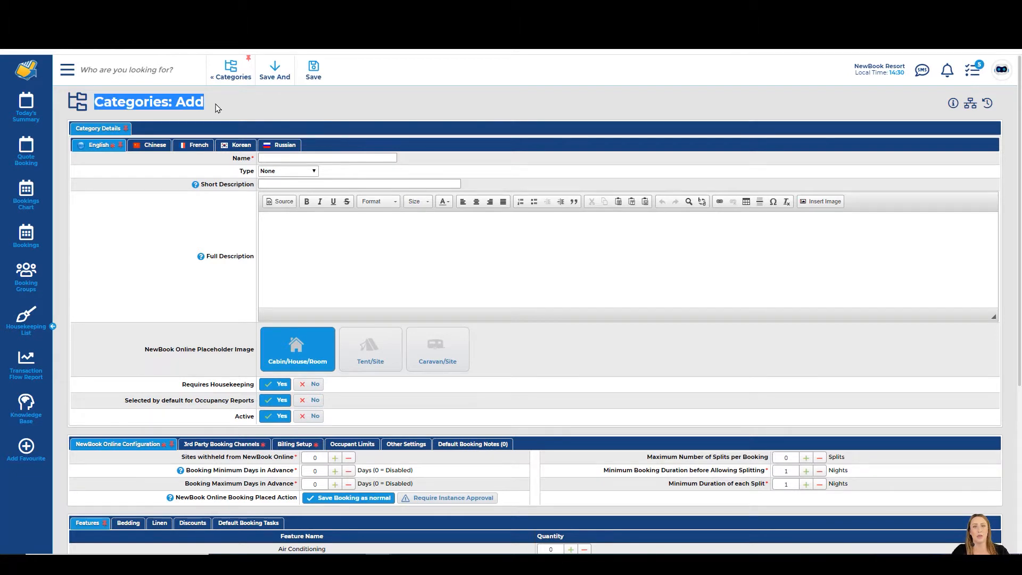
# - Name the new category 3 Bedroom Apartment and set its type to Budget
pyautogui.moveTo(231, 157); pyautogui.dragTo(250, 164)
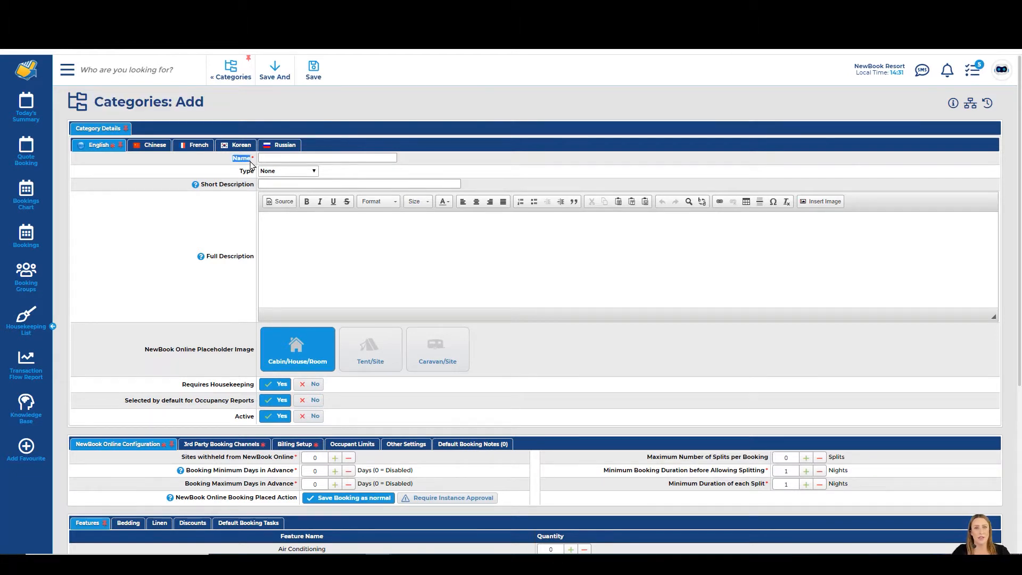
pyautogui.click(259, 159)
pyautogui.write('3 Bedroom Apartment')
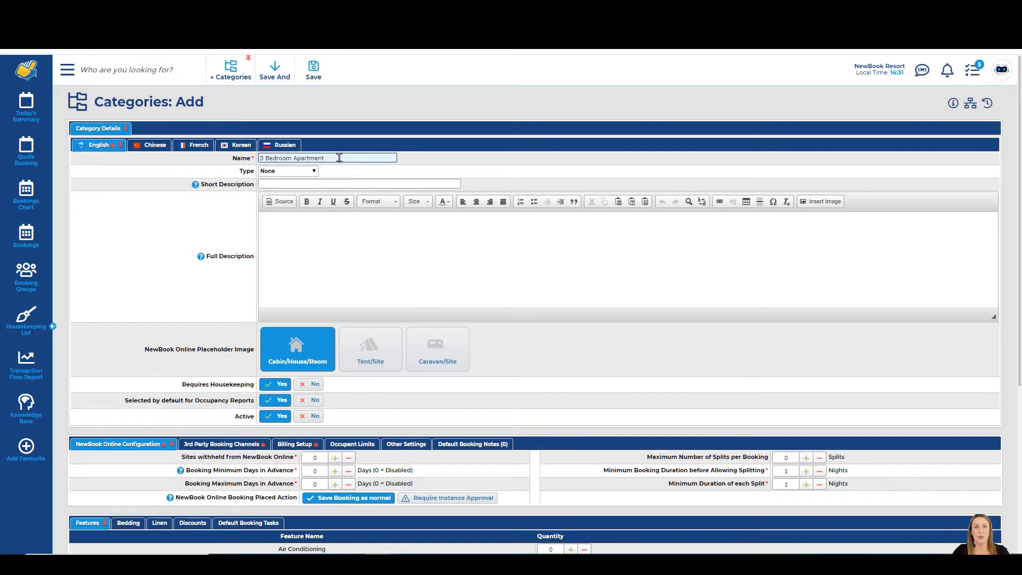
pyautogui.tripleClick(326, 158)
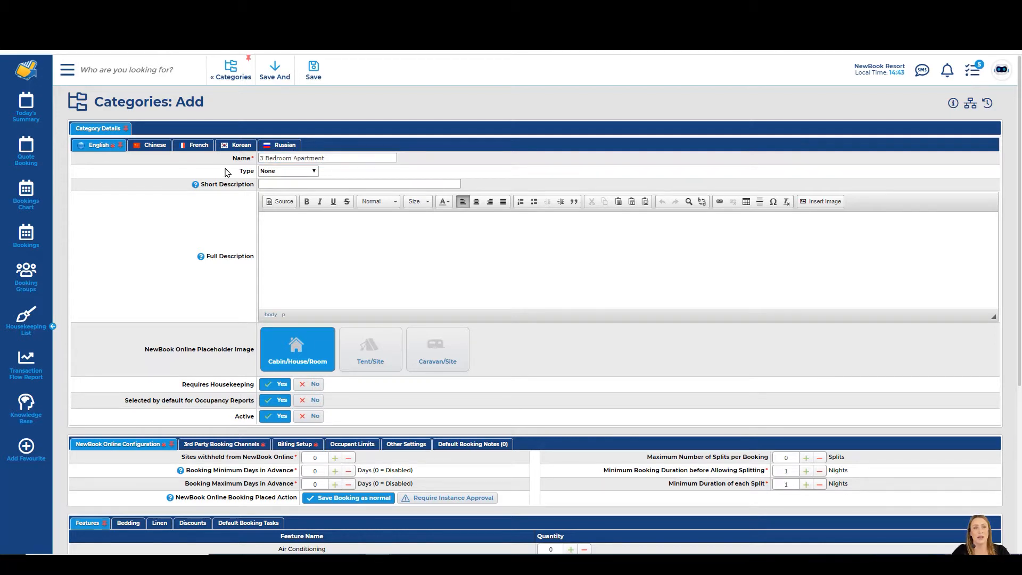
pyautogui.moveTo(236, 171); pyautogui.dragTo(257, 176)
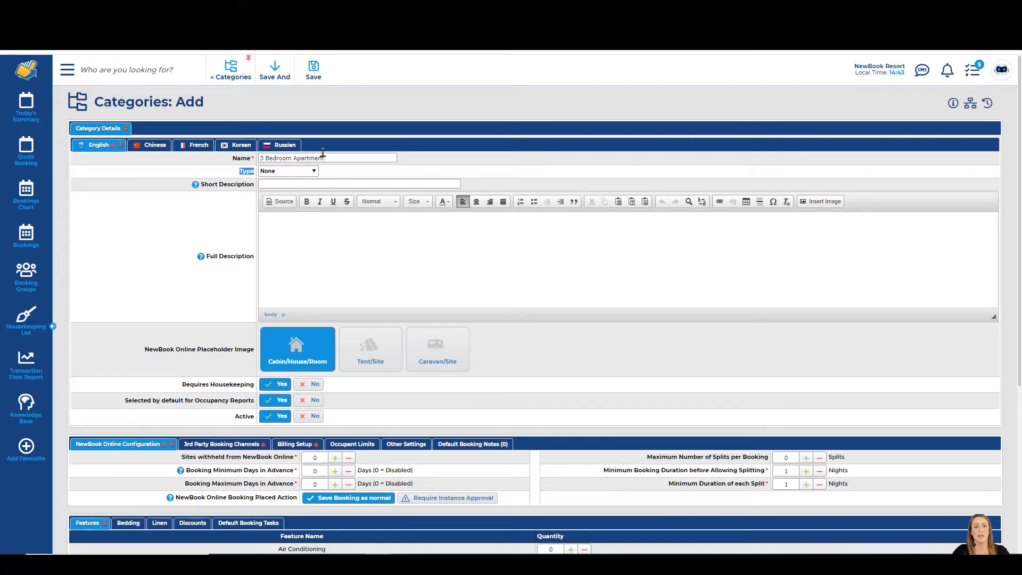
pyautogui.moveTo(341, 155); pyautogui.dragTo(235, 158)
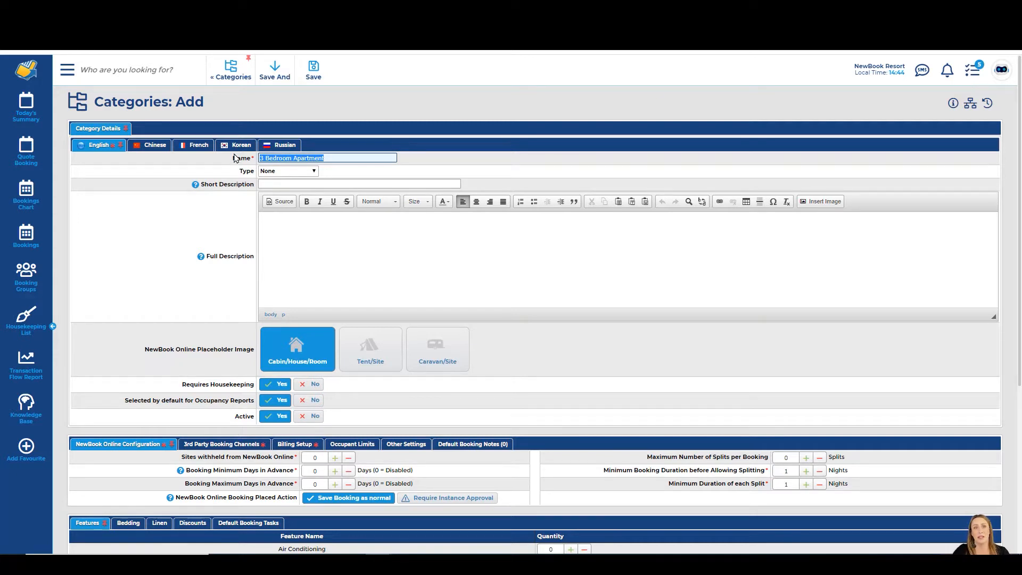
pyautogui.click(311, 171)
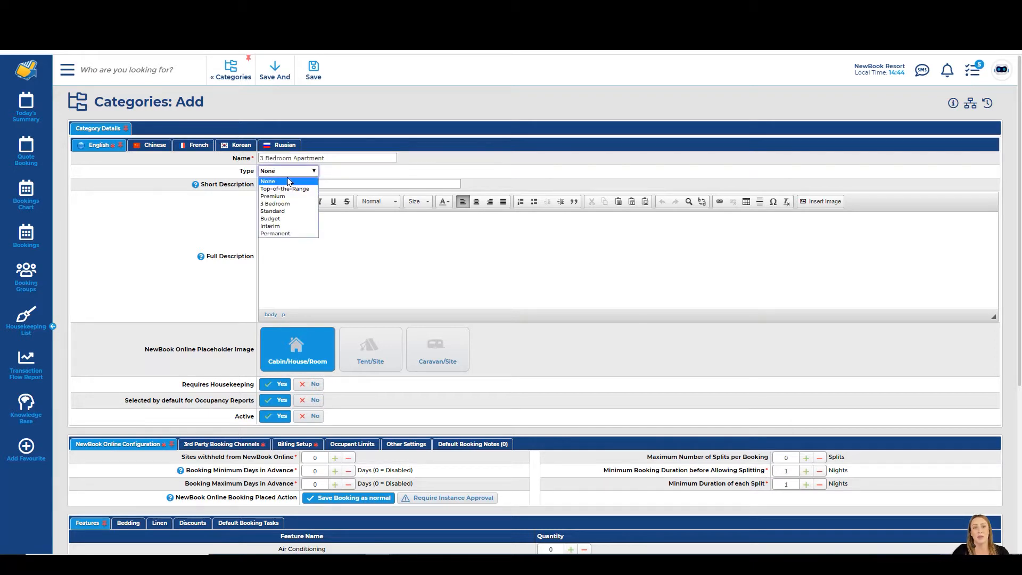
pyautogui.click(270, 218)
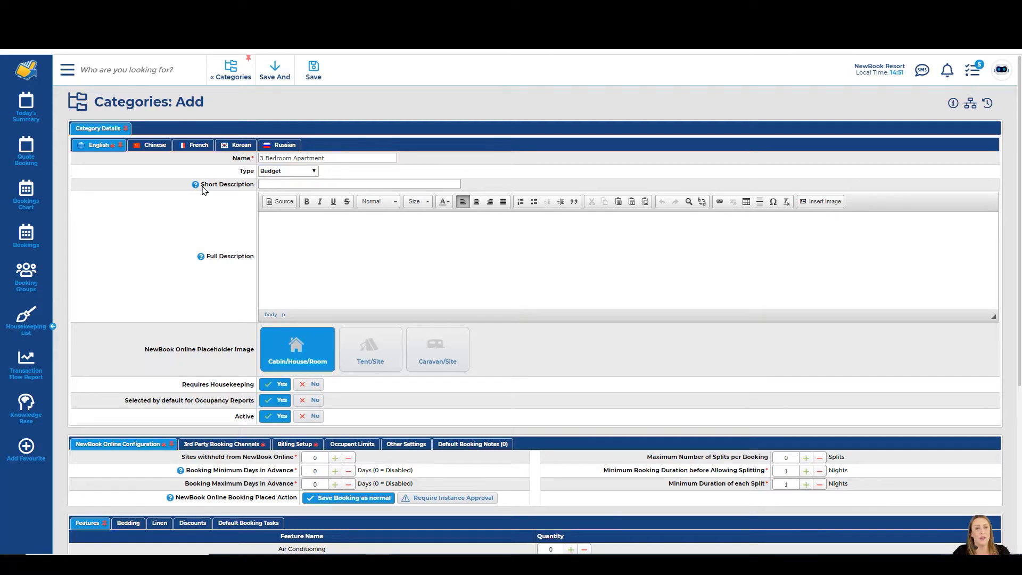
# - Enter Ocean Views as the new category's short description
pyautogui.moveTo(203, 184); pyautogui.dragTo(248, 186)
pyautogui.moveTo(207, 256); pyautogui.dragTo(248, 259)
pyautogui.moveTo(201, 185); pyautogui.dragTo(252, 187)
pyautogui.click(271, 184)
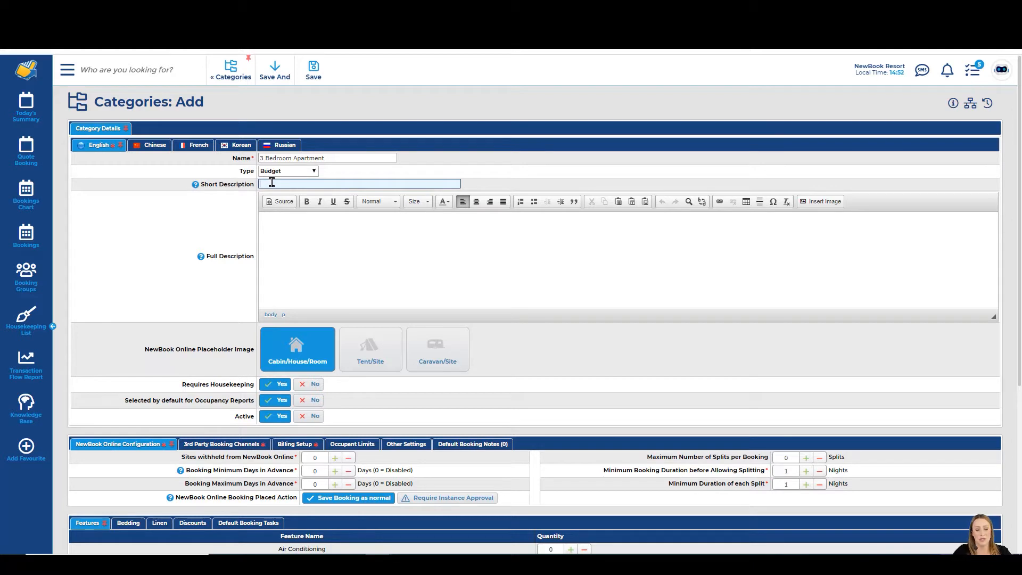
pyautogui.write('Ocean Views')
pyautogui.moveTo(260, 185); pyautogui.dragTo(316, 186)
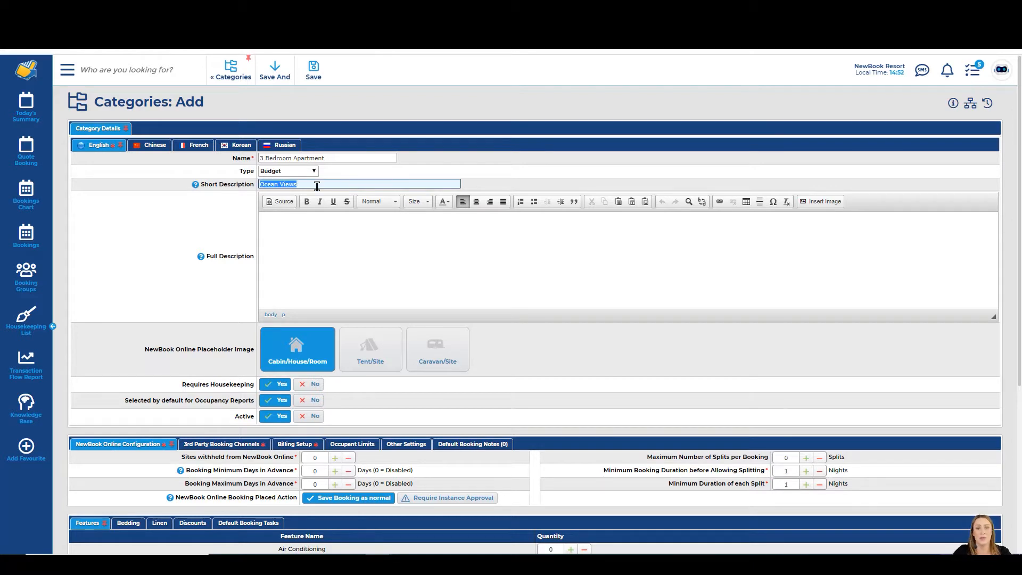
pyautogui.click(316, 186)
# - Write a full description covering ocean views, the short walk to beach and restaurants, 3 x Queen Beds, Air Conditioning and a large balcony
pyautogui.moveTo(204, 258); pyautogui.dragTo(254, 262)
pyautogui.click(284, 227)
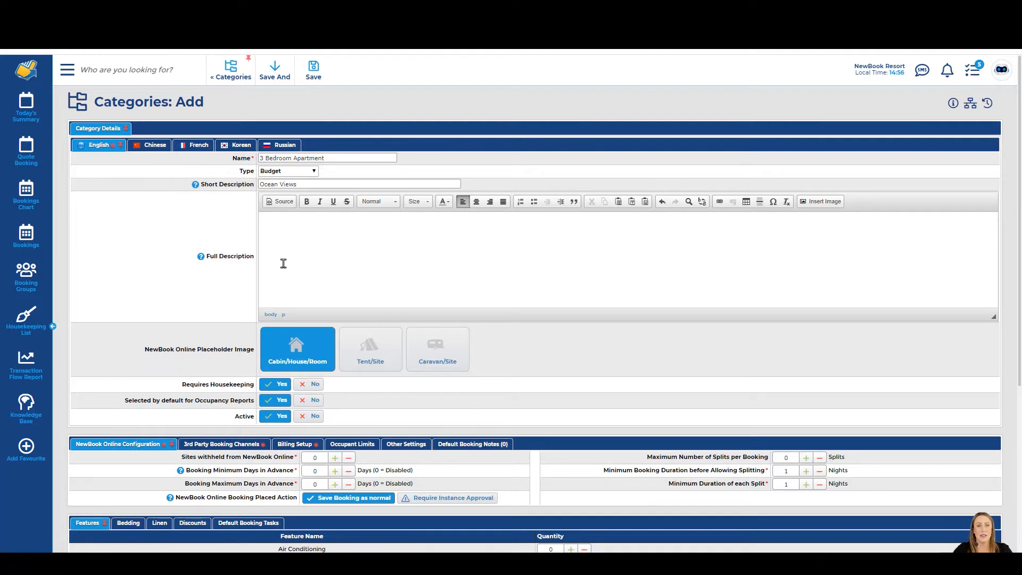
pyautogui.write('Beautiful 3 Bedroom Apartment with Ocean Views. Short walk to the Beach and local restaurants. All 3 Bedroom Apartments come with 3 x Queen Beds, Air Conditioning and a large balcony.')
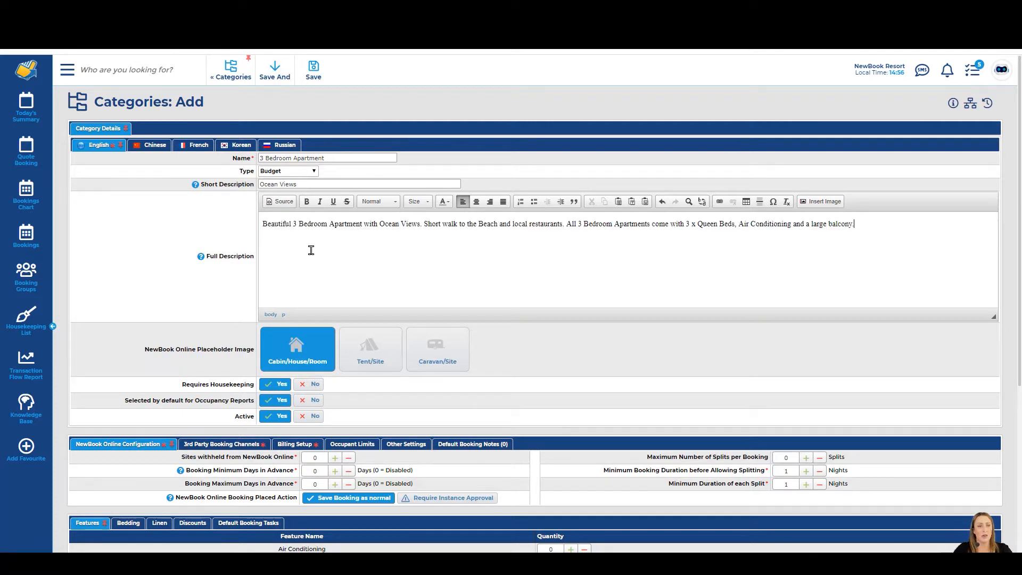
pyautogui.moveTo(265, 224); pyautogui.dragTo(988, 237)
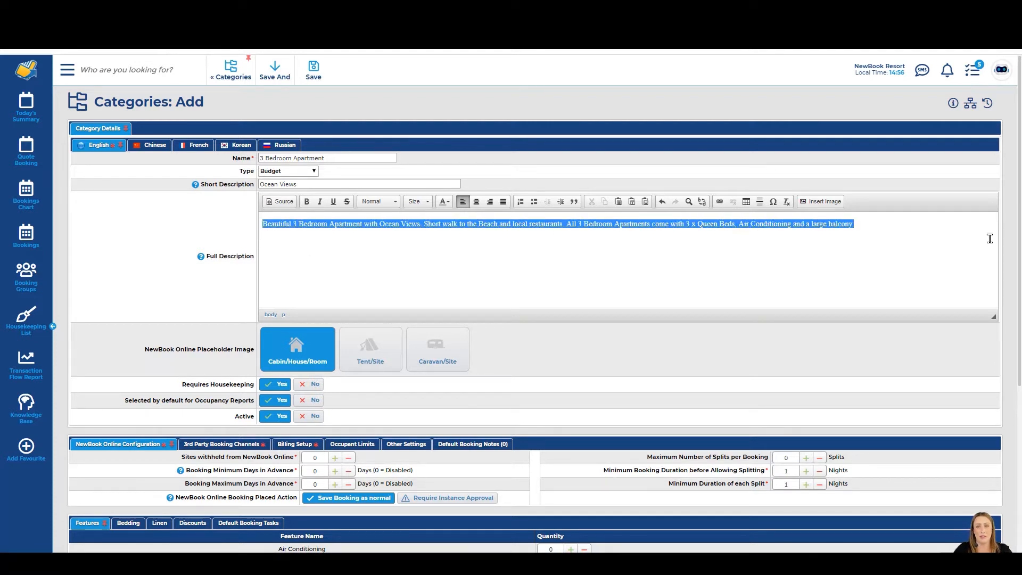
pyautogui.click(869, 247)
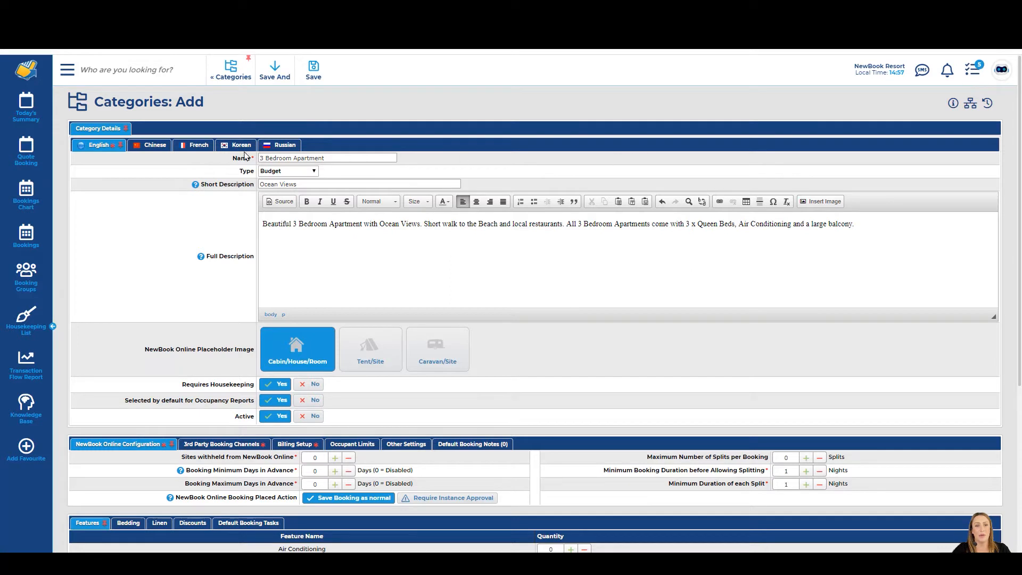
# - Review the new category's online placeholder image, housekeeping requirement, occupancy report default and active settings
pyautogui.scroll(-2, 448, 271)
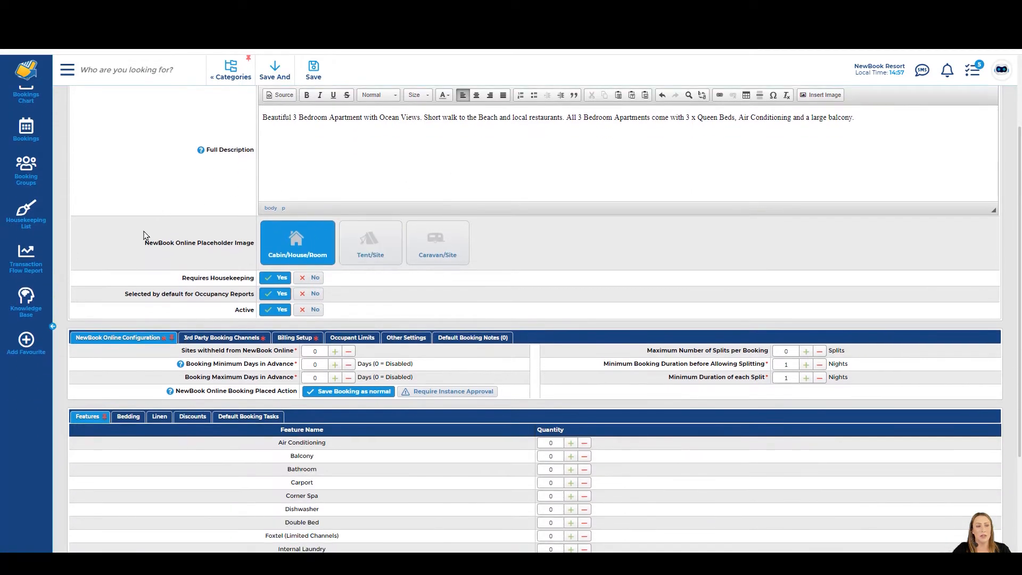
pyautogui.moveTo(144, 243); pyautogui.dragTo(248, 251)
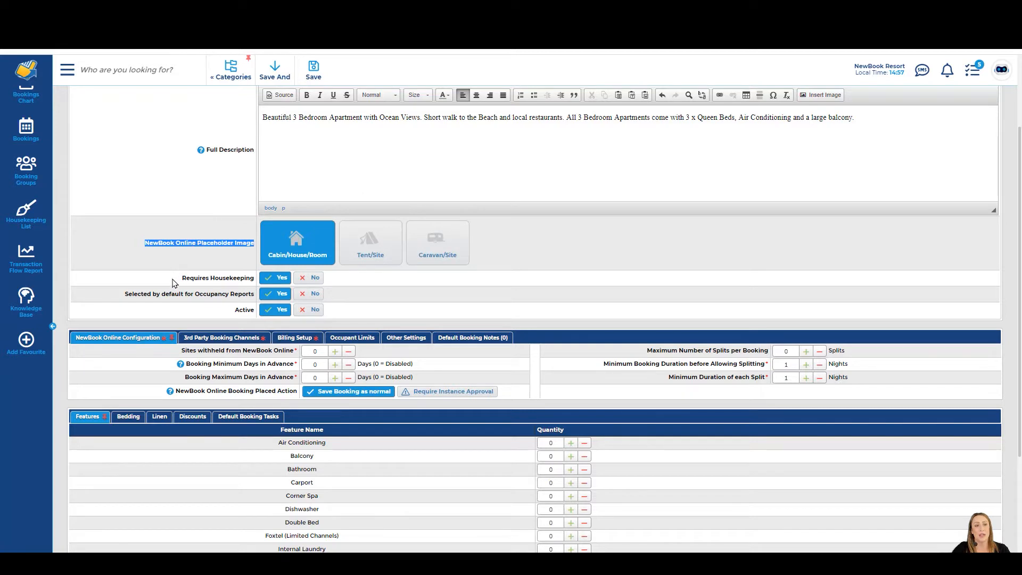
pyautogui.moveTo(177, 279); pyautogui.dragTo(275, 281)
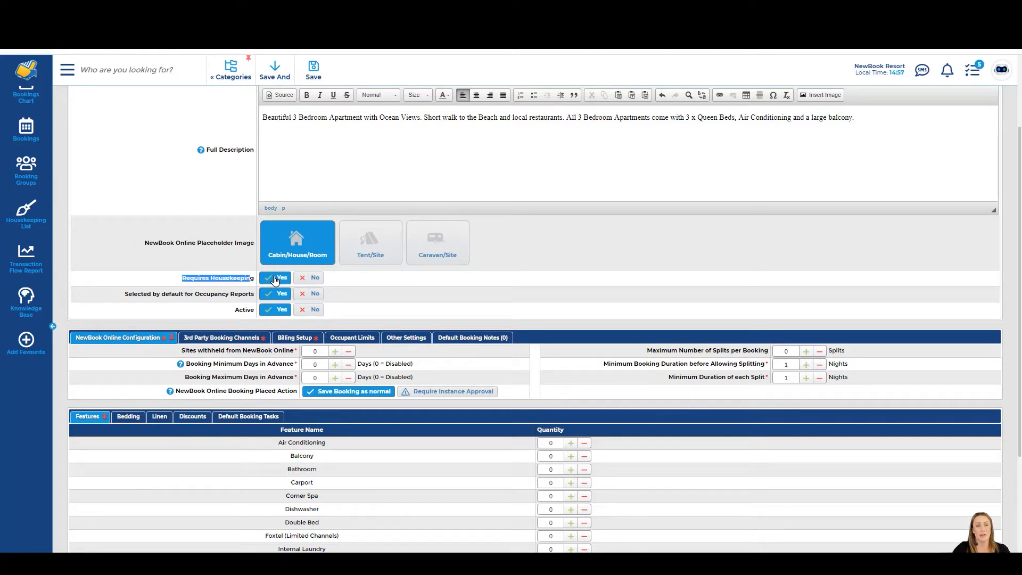
pyautogui.moveTo(126, 294); pyautogui.dragTo(246, 303)
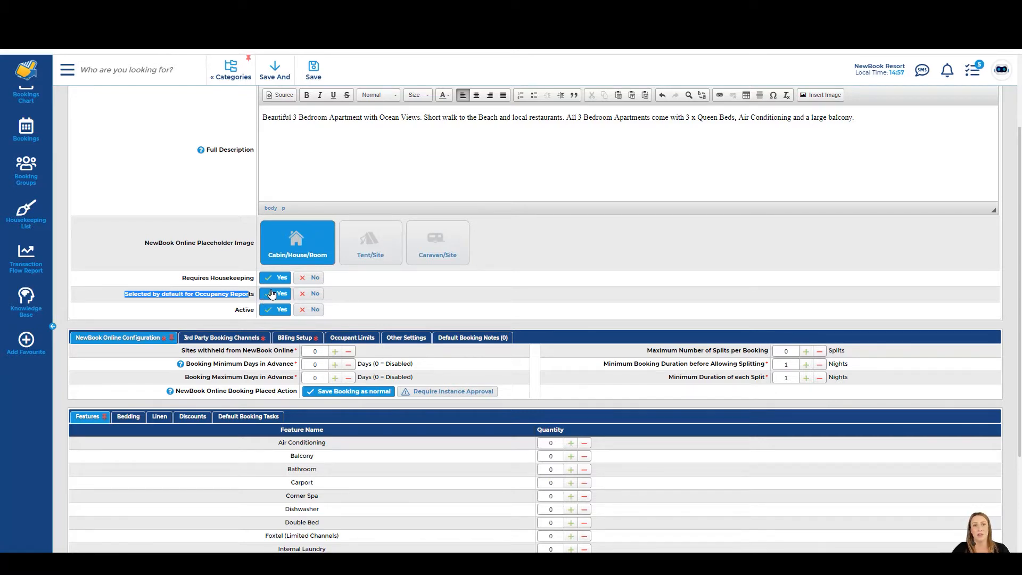
pyautogui.moveTo(224, 320); pyautogui.dragTo(254, 319)
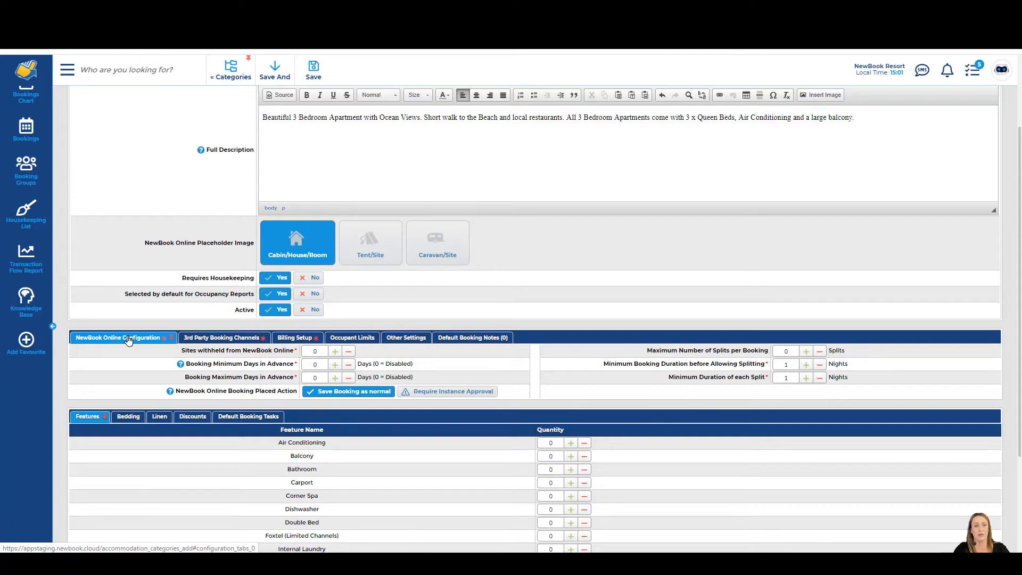
# - Set the number of sites withheld from NewBook Online to 1 for the new category
pyautogui.moveTo(181, 352); pyautogui.dragTo(293, 352)
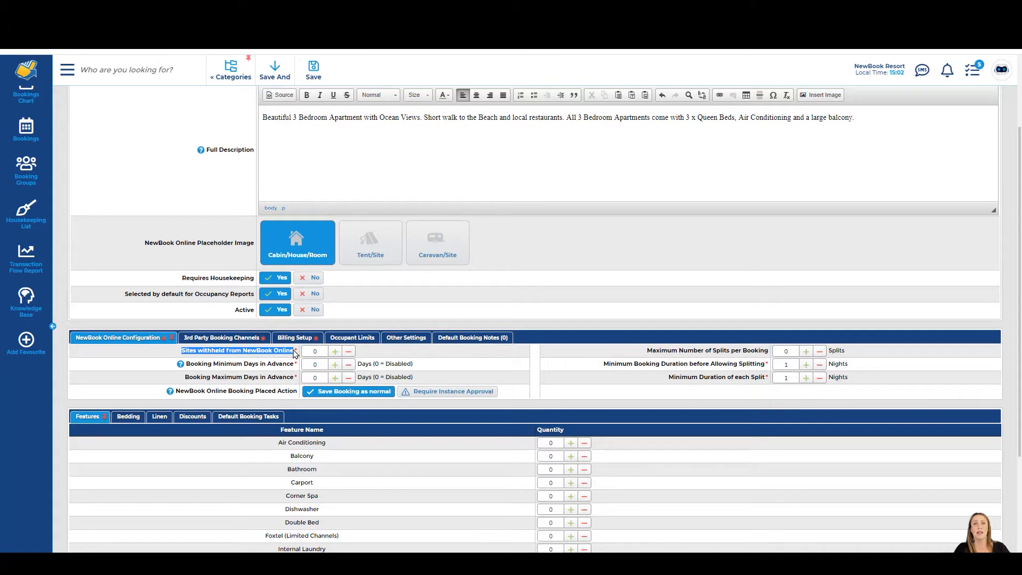
pyautogui.click(295, 352)
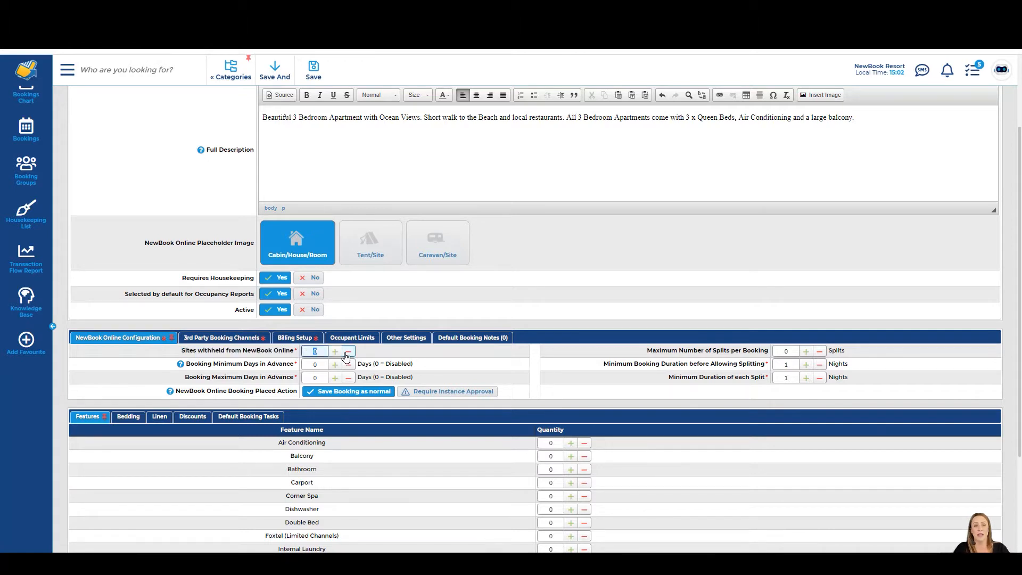
pyautogui.write('1')
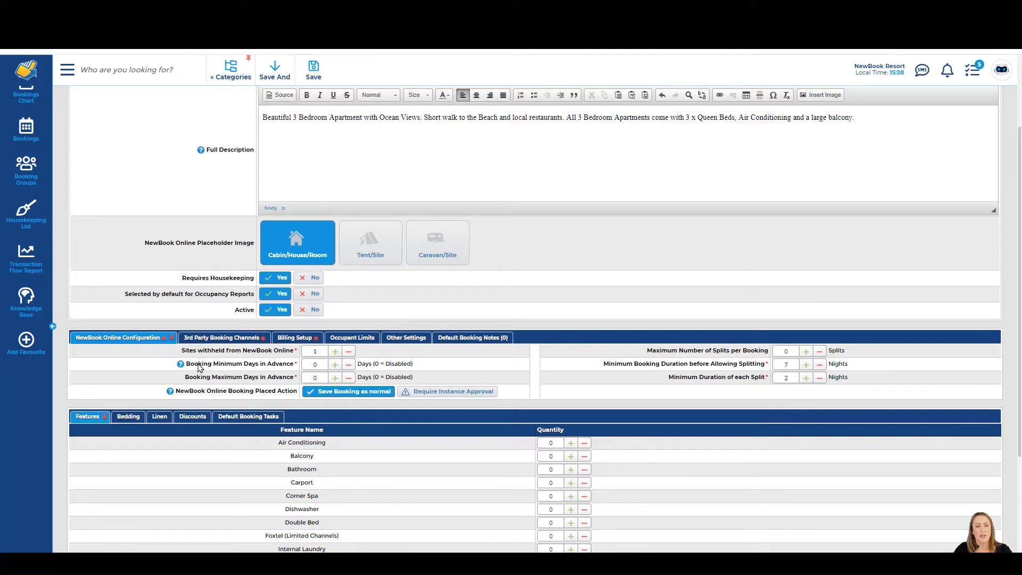
# - Set the category's booking minimum days in advance to 1 and its booking maximum days in advance to 30
pyautogui.moveTo(187, 366); pyautogui.dragTo(297, 368)
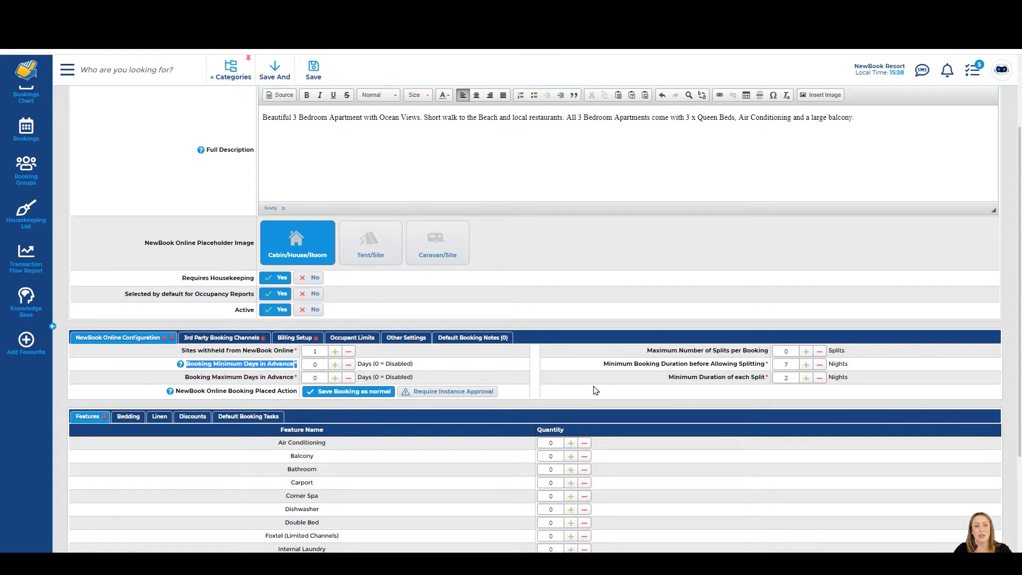
pyautogui.click(314, 365)
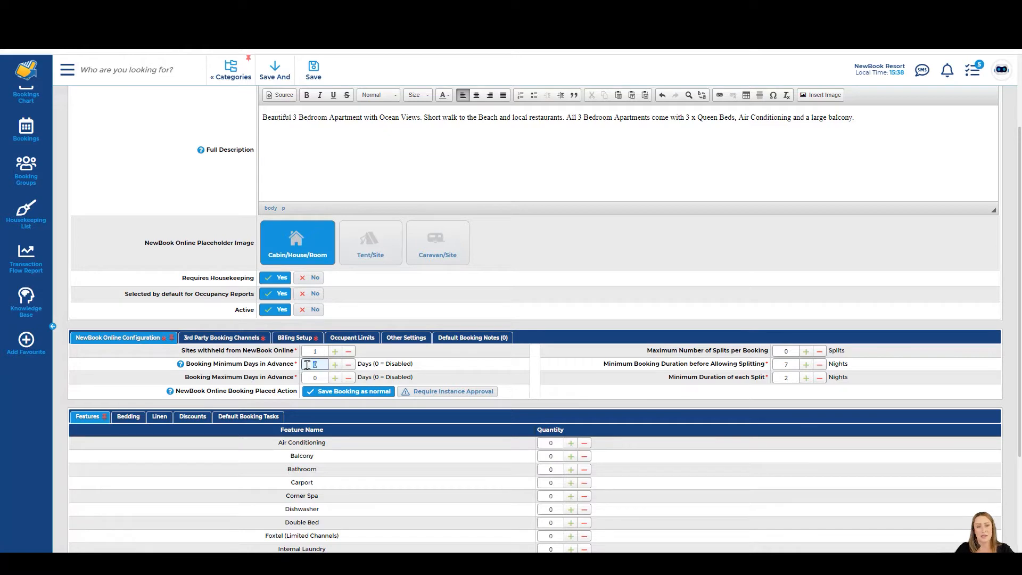
pyautogui.write('1')
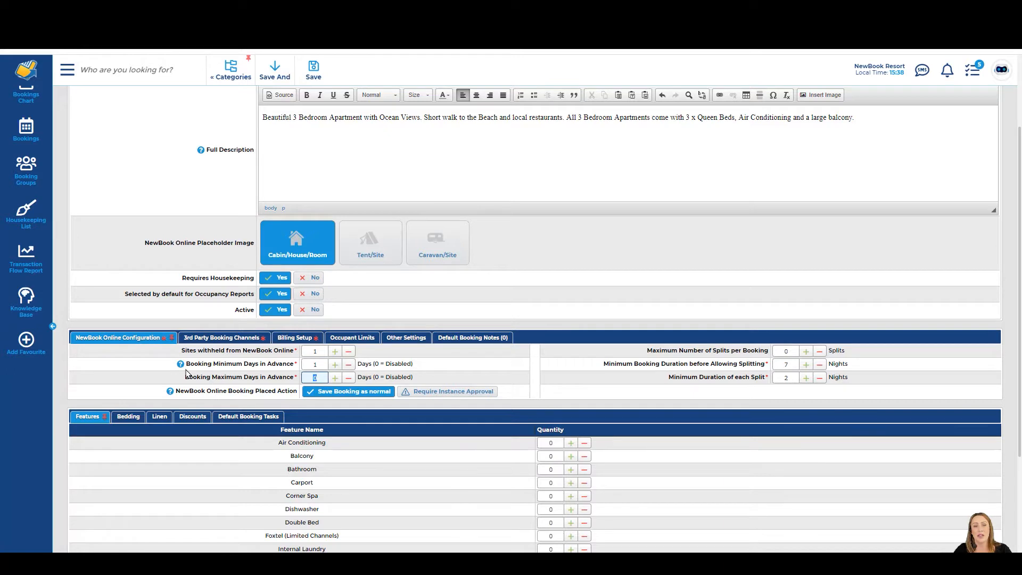
pyautogui.moveTo(182, 379); pyautogui.dragTo(298, 383)
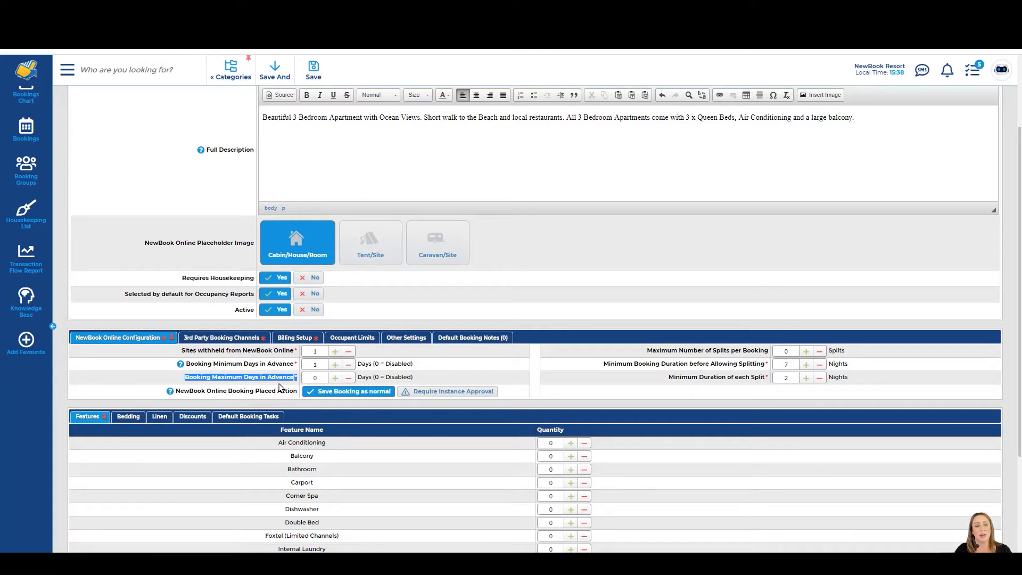
pyautogui.doubleClick(314, 377)
pyautogui.write('30')
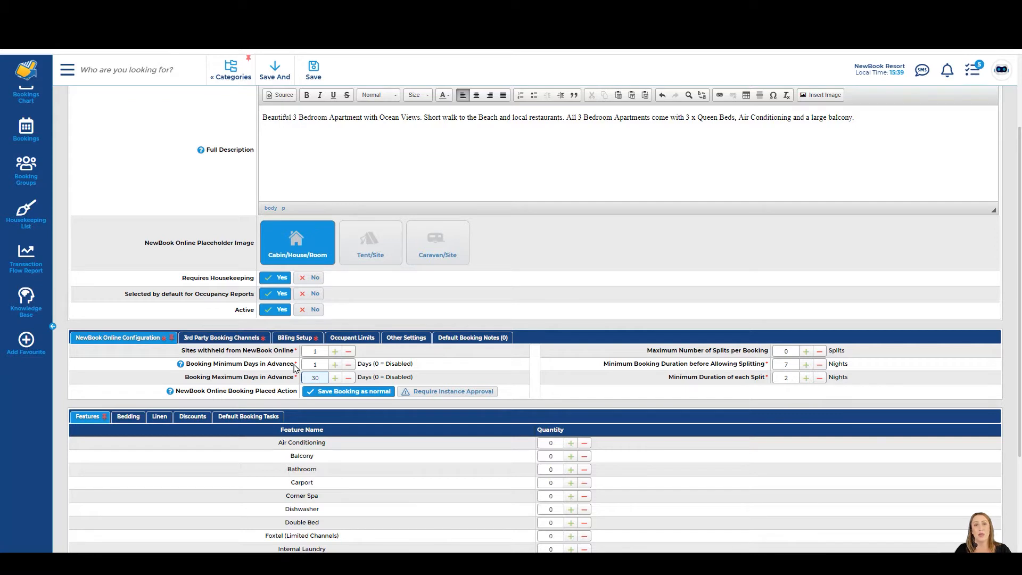
# - Try Require Instance Approval as the NewBook Online booking placed action and return it to Save Booking as normal
pyautogui.click(171, 392)
pyautogui.moveTo(177, 396); pyautogui.dragTo(294, 396)
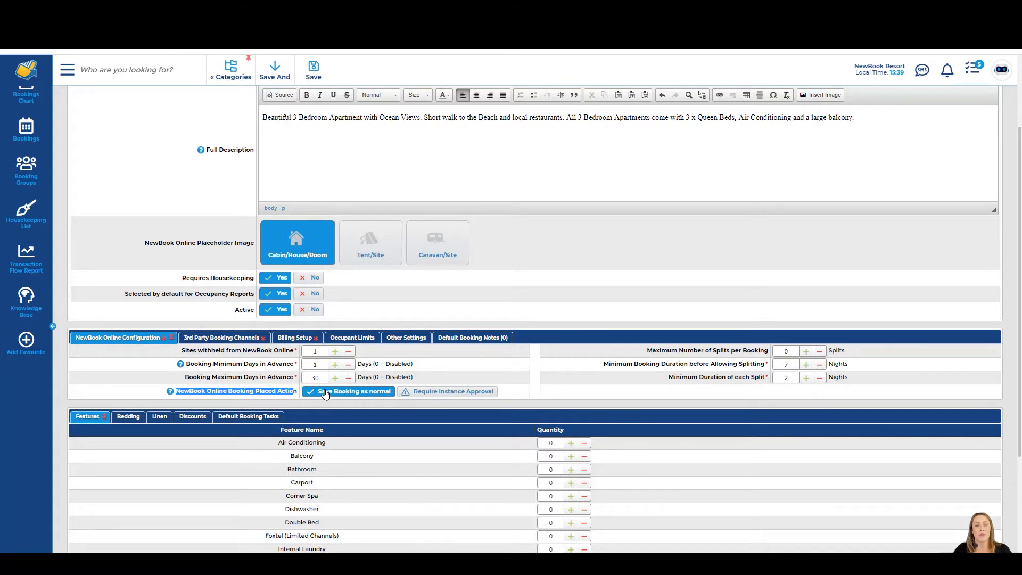
pyautogui.click(441, 392)
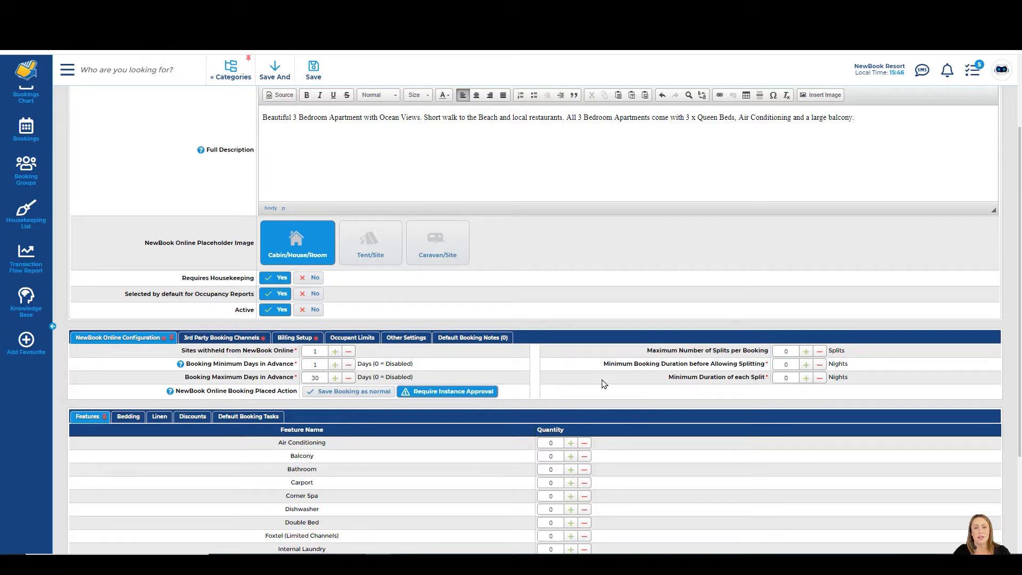
pyautogui.click(343, 392)
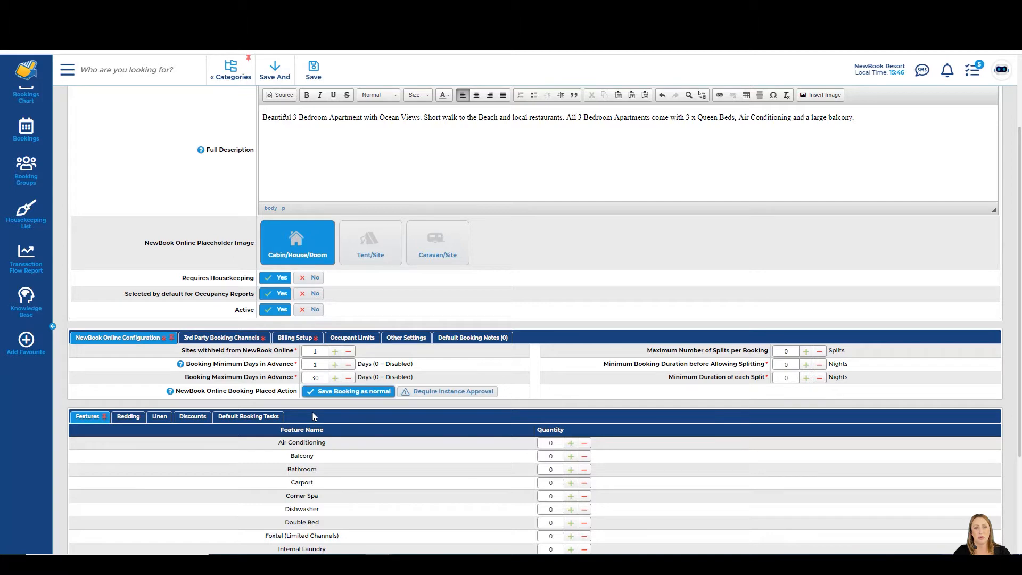
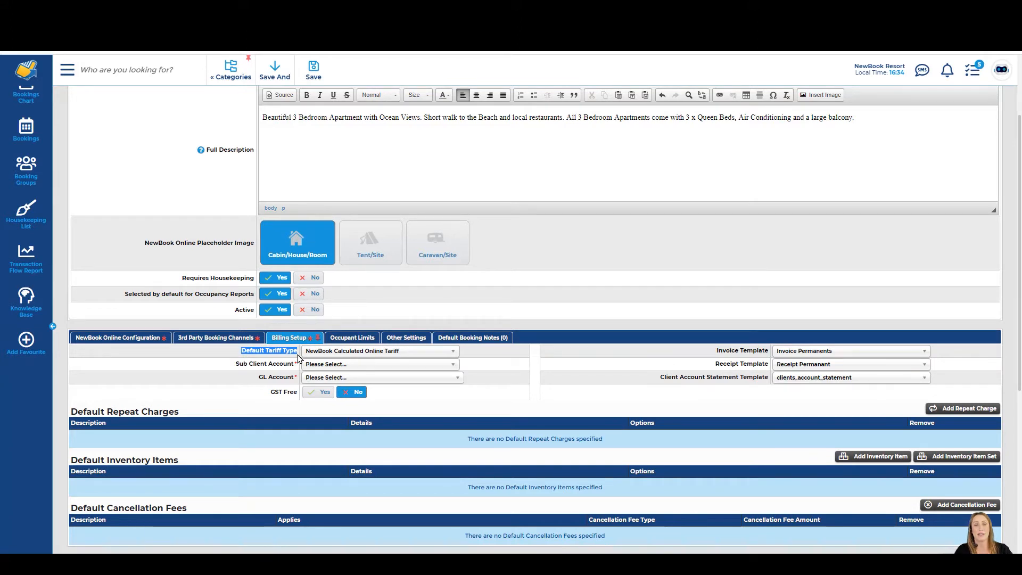
# - Try Standard, NewBook Calculated Online Tariff and Calculated Offline Tariff as the category's default tariff type
pyautogui.moveTo(243, 352); pyautogui.dragTo(293, 353)
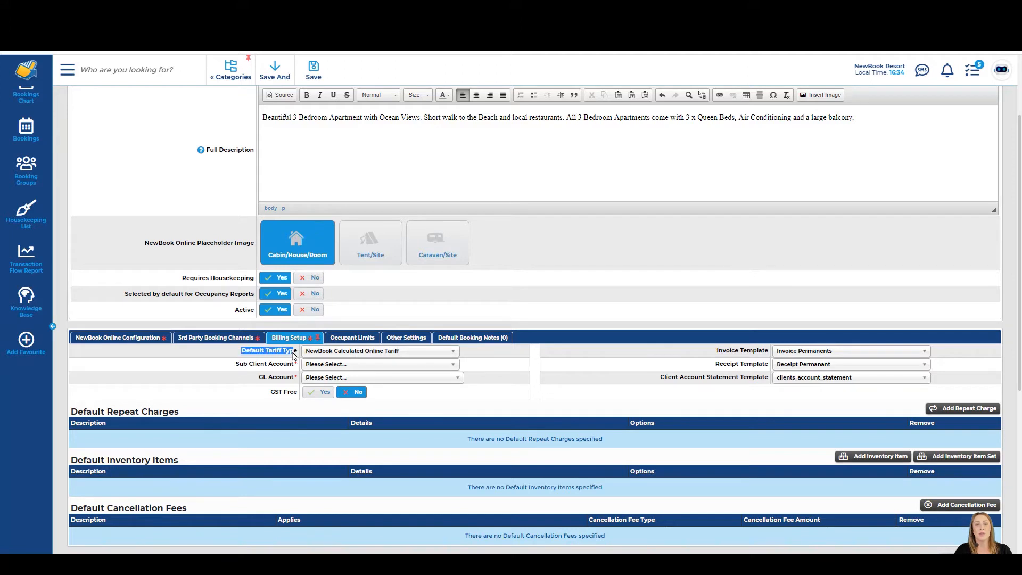
pyautogui.click(294, 354)
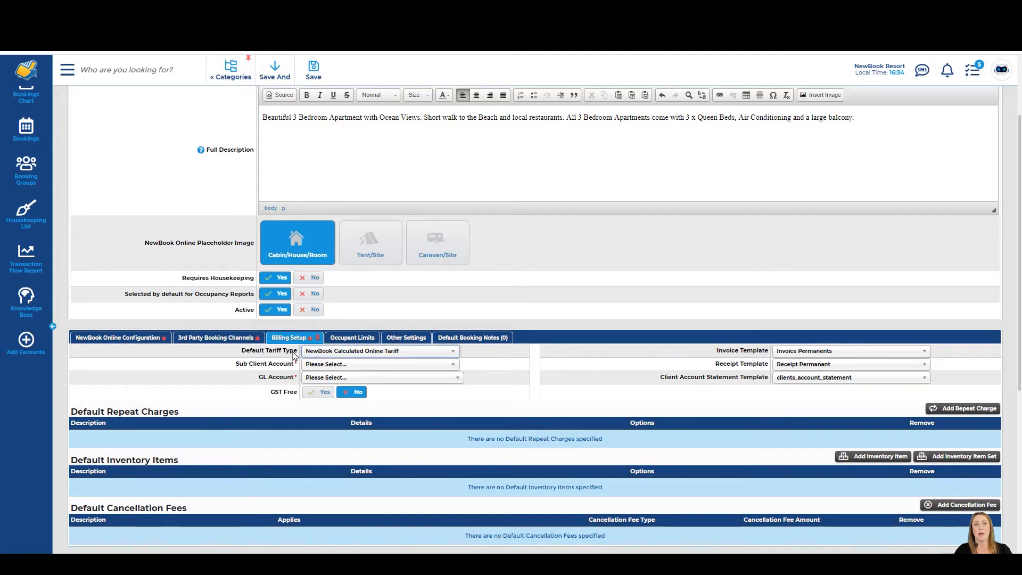
pyautogui.click(323, 350)
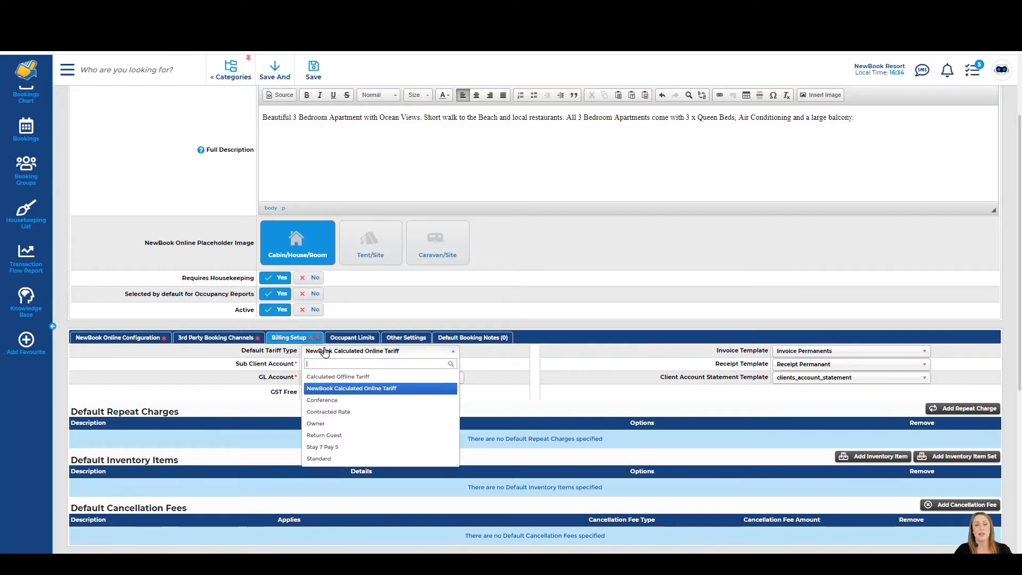
pyautogui.click(313, 459)
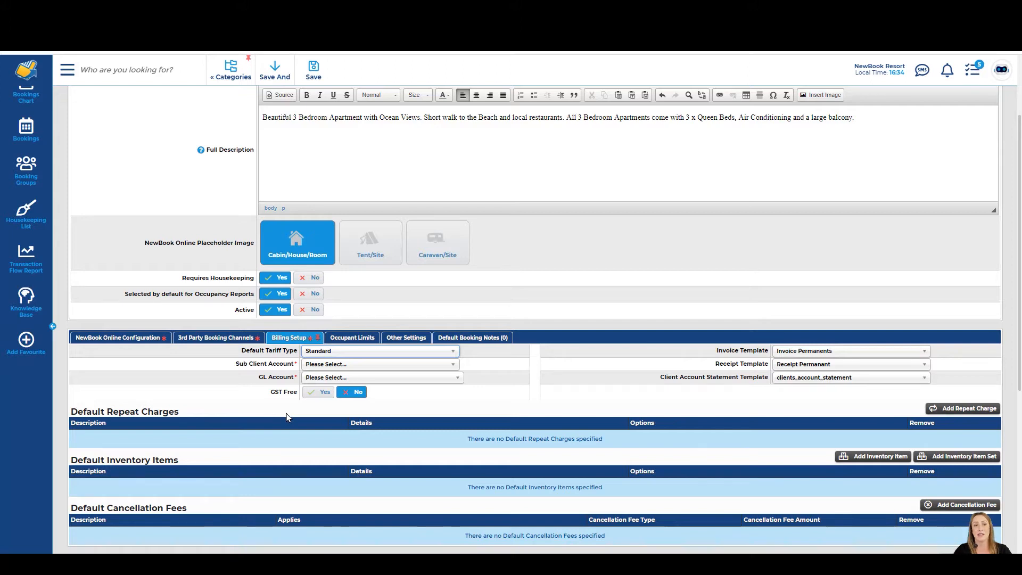
pyautogui.click(342, 352)
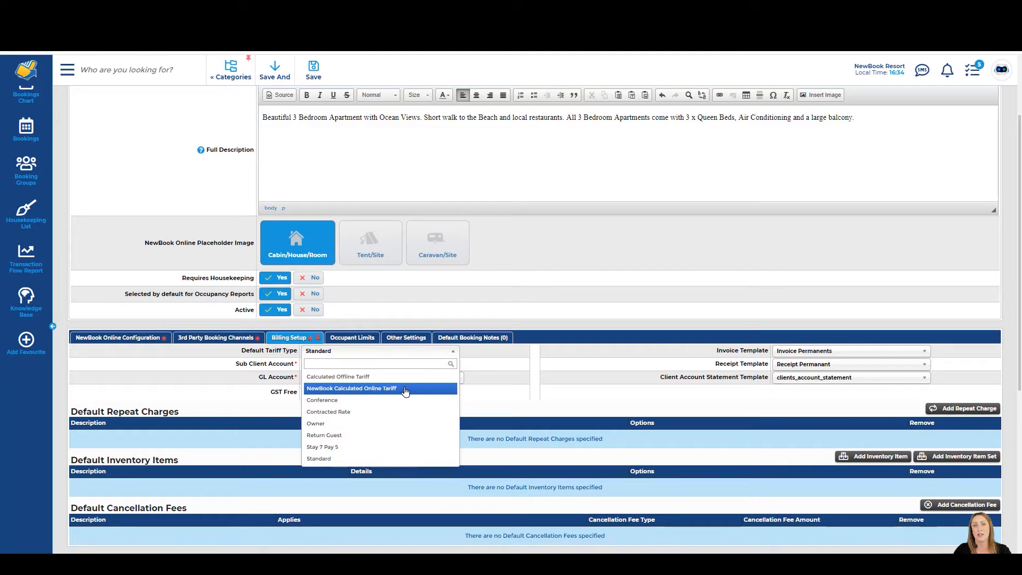
pyautogui.click(312, 391)
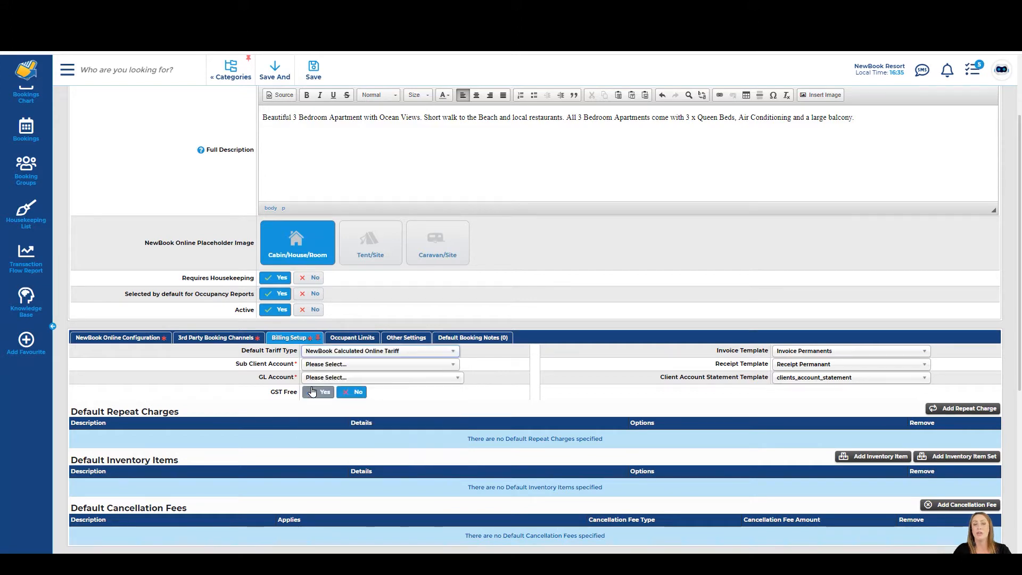
pyautogui.click(308, 353)
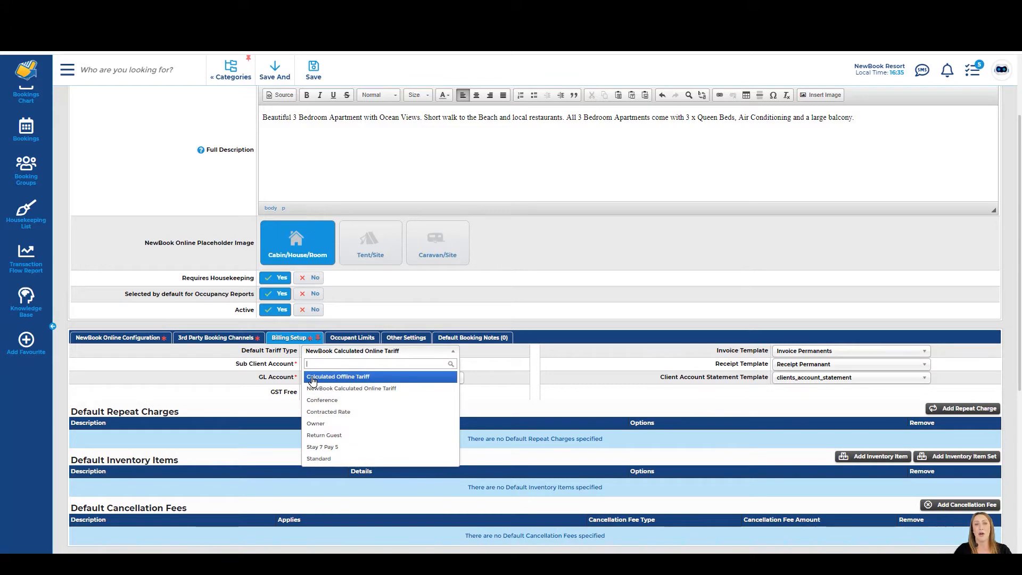
pyautogui.click(313, 379)
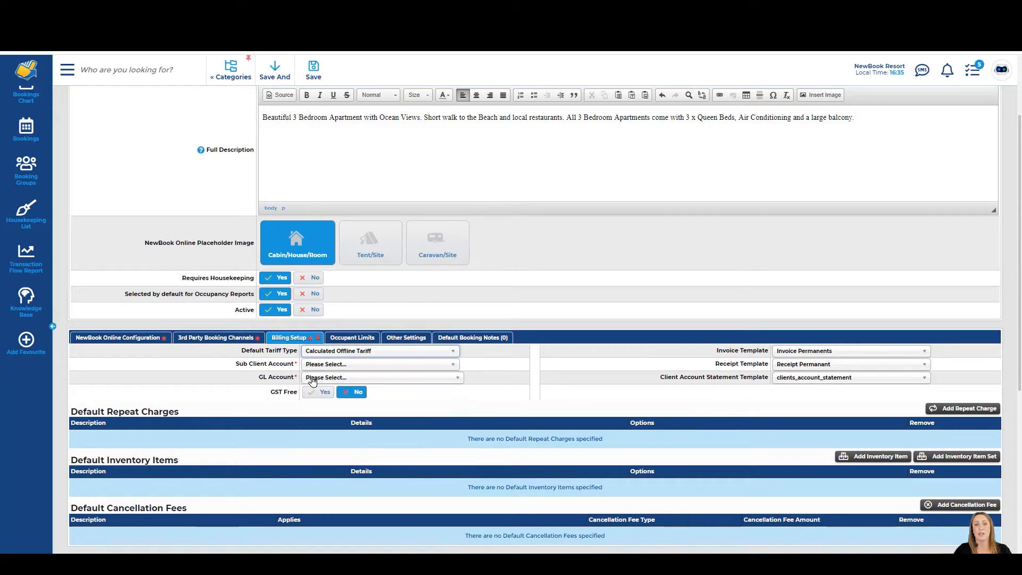
# - Set the category's default tariff type to Standard and its sub client account to Accommodation
pyautogui.click(337, 355)
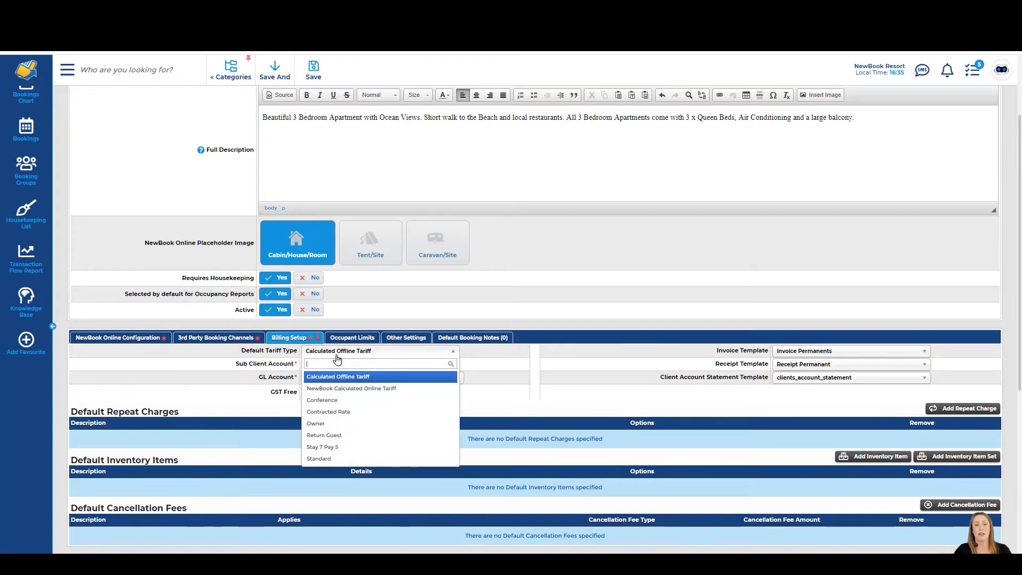
pyautogui.click(321, 459)
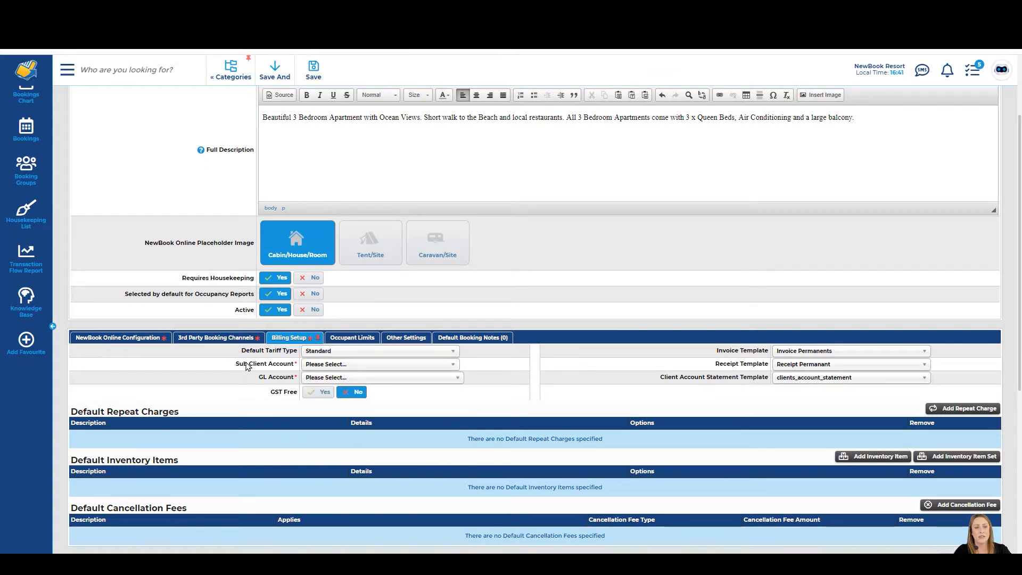
pyautogui.moveTo(236, 364); pyautogui.dragTo(292, 368)
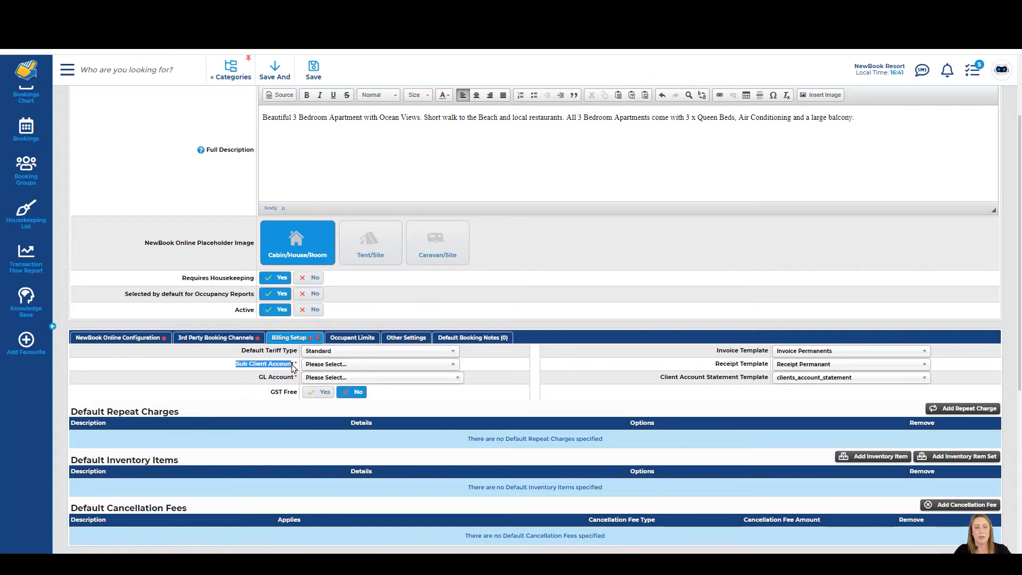
pyautogui.click(305, 379)
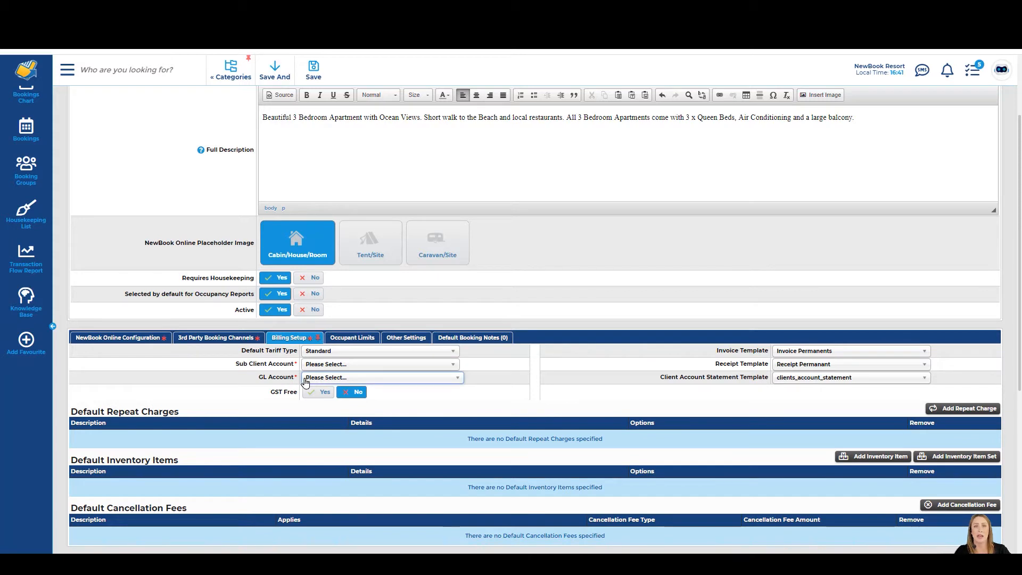
pyautogui.moveTo(236, 365); pyautogui.dragTo(290, 368)
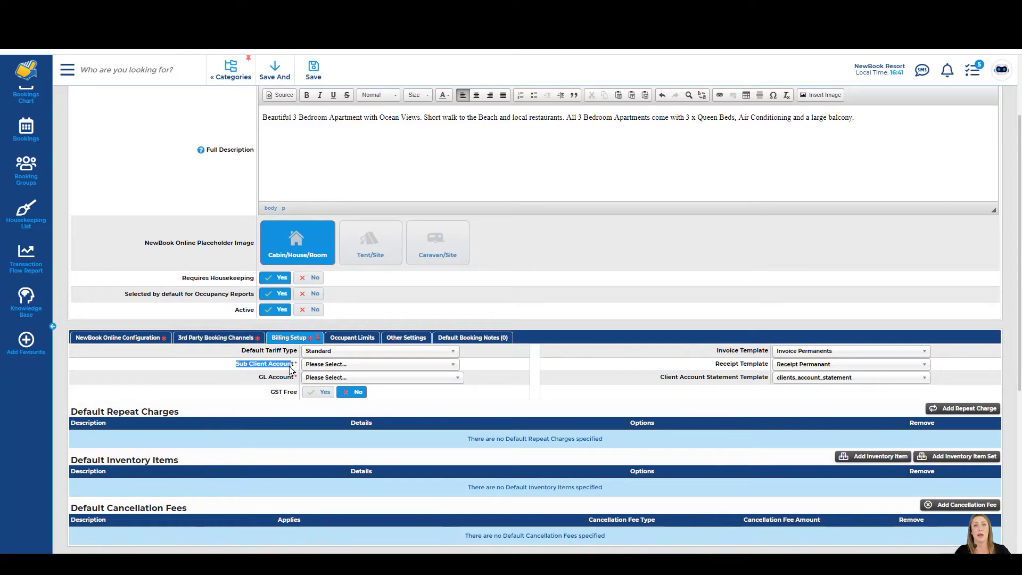
pyautogui.click(321, 365)
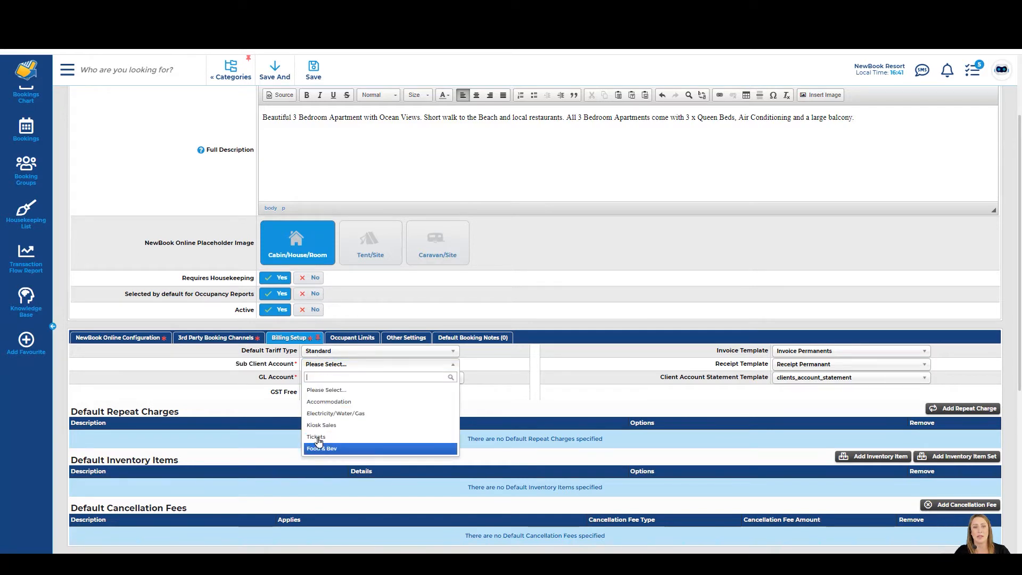
pyautogui.click(352, 402)
# - Search the GL accounts for accommodation and assign (4-1220) Accommodation to the category
pyautogui.moveTo(259, 378); pyautogui.dragTo(295, 379)
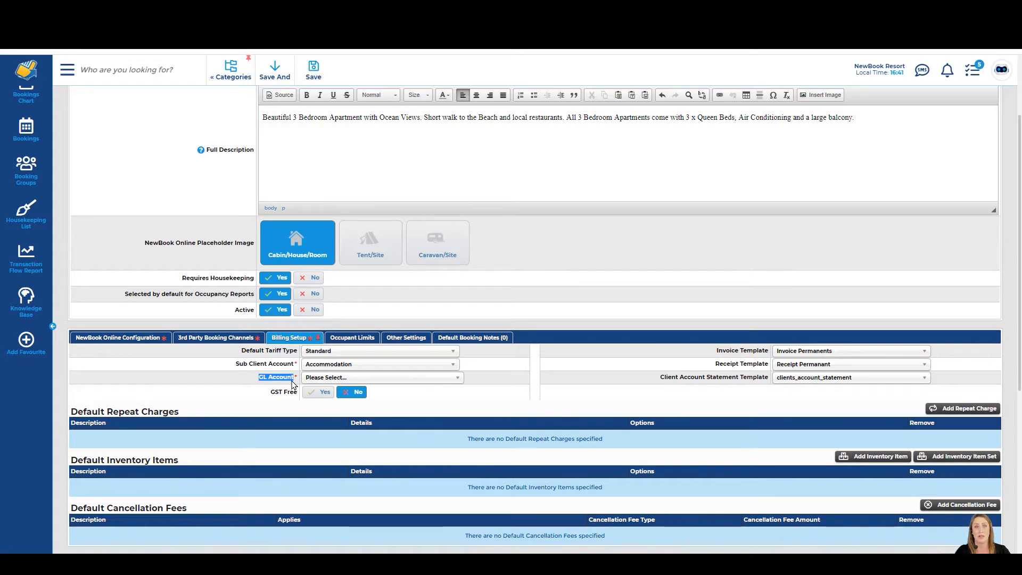
pyautogui.moveTo(251, 375); pyautogui.dragTo(294, 380)
pyautogui.click(332, 378)
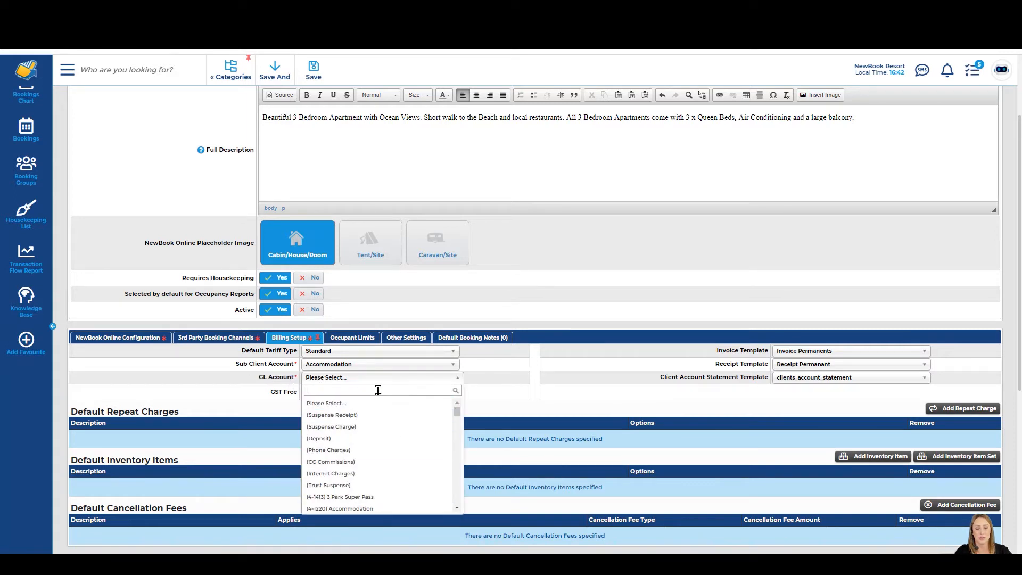
pyautogui.write('accommodation')
pyautogui.click(435, 404)
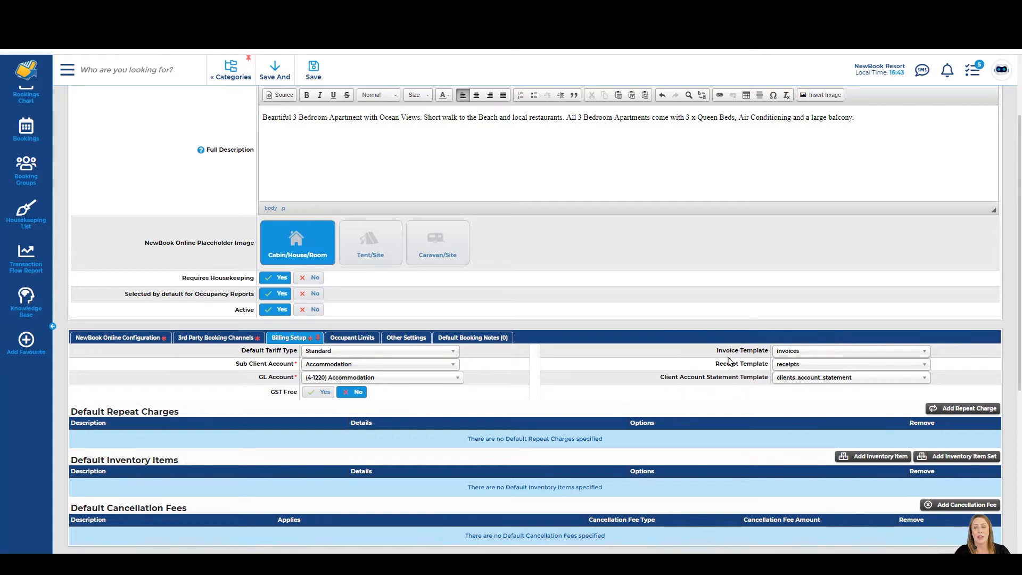
# - Review the client account statement template setting and the available invoice templates in the category's billing setup
pyautogui.moveTo(655, 378); pyautogui.dragTo(760, 383)
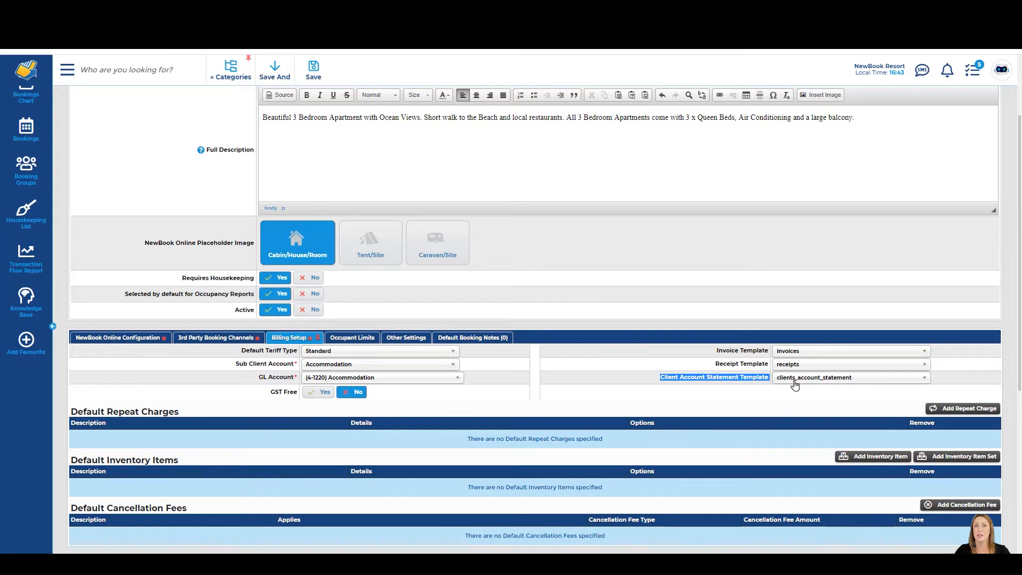
pyautogui.click(796, 352)
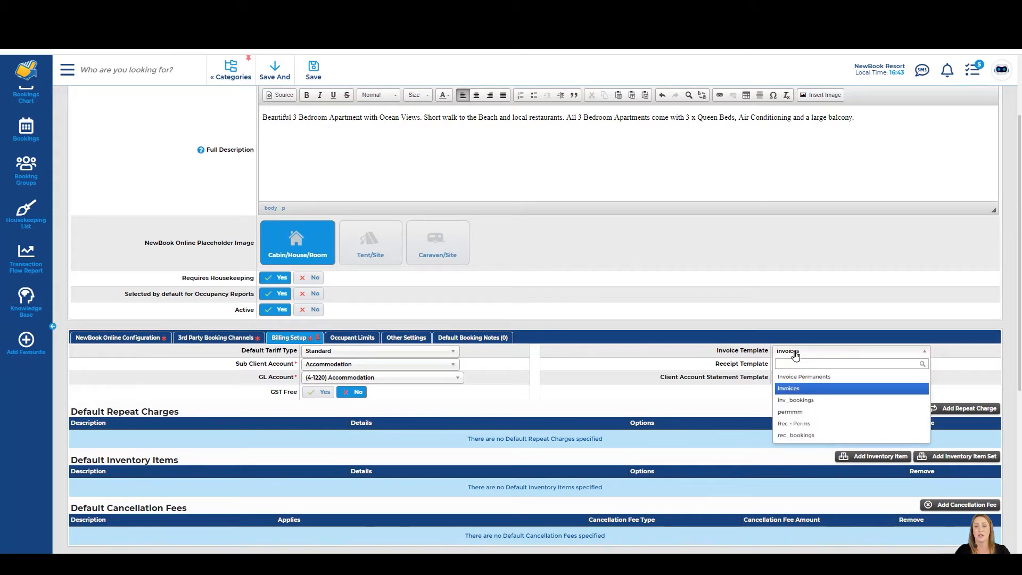
pyautogui.click(796, 354)
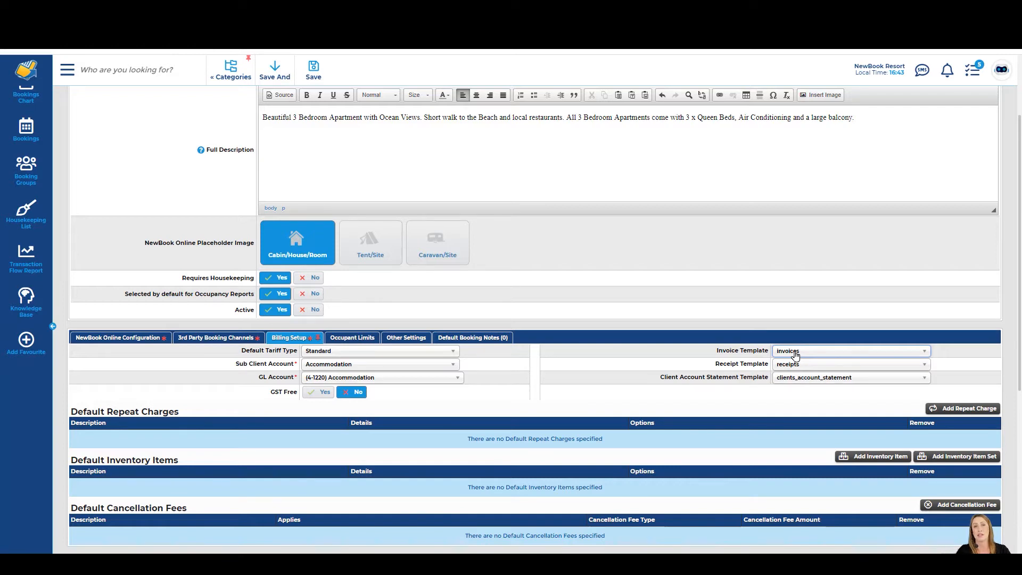
# - Limit the category's maximum combined occupants to 8
pyautogui.click(347, 341)
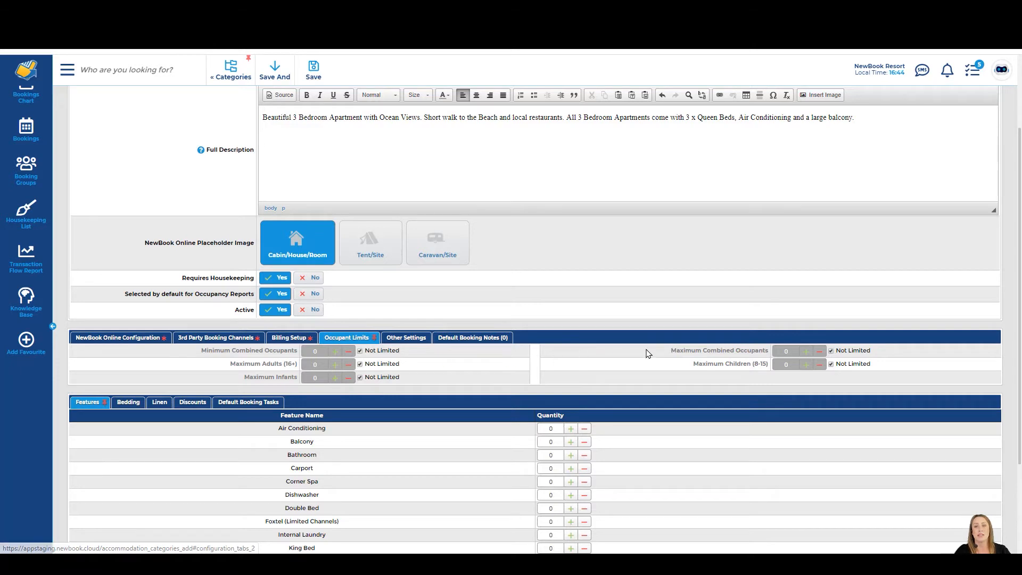
pyautogui.moveTo(670, 351); pyautogui.dragTo(773, 354)
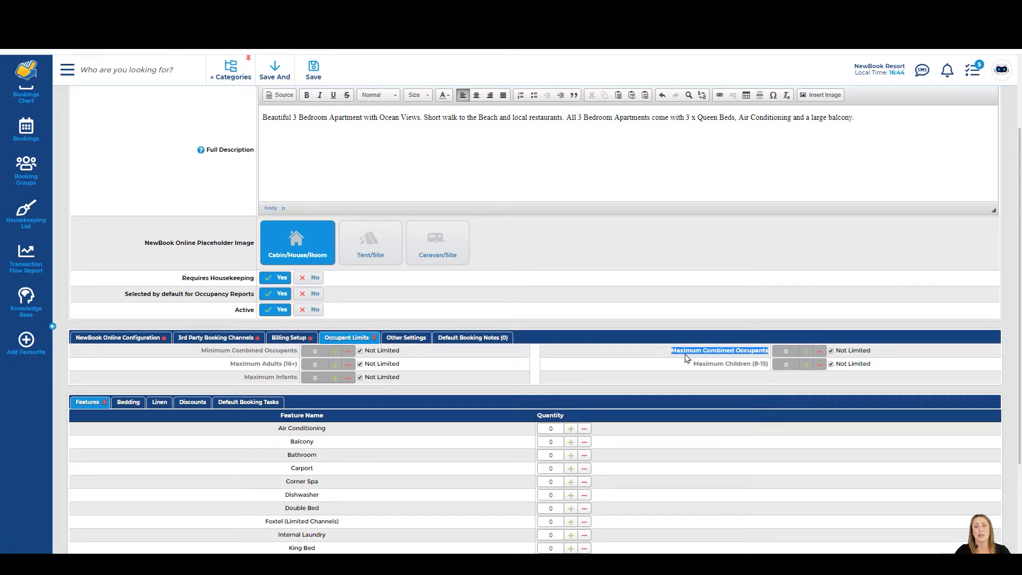
pyautogui.click(701, 351)
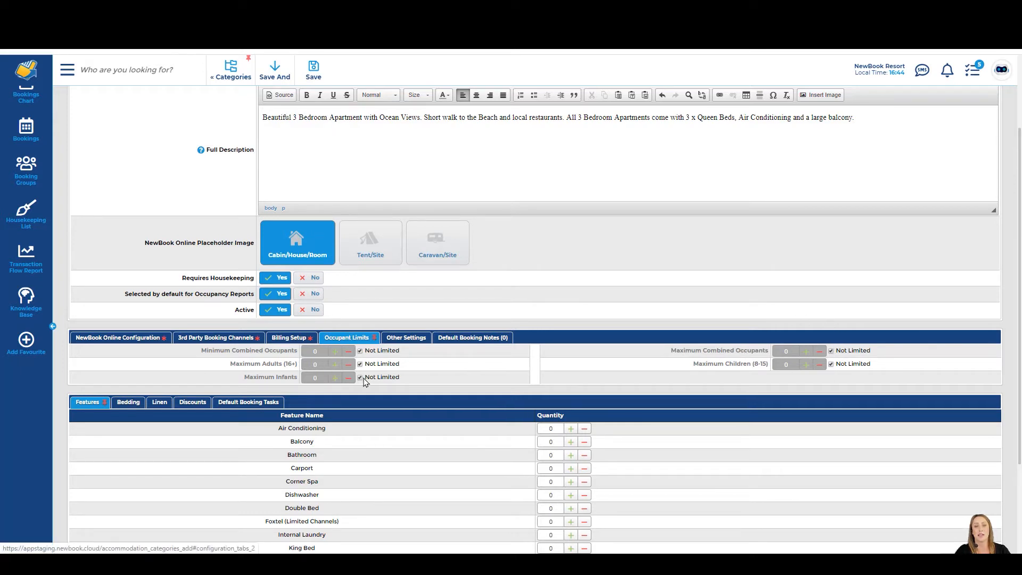
pyautogui.click(831, 351)
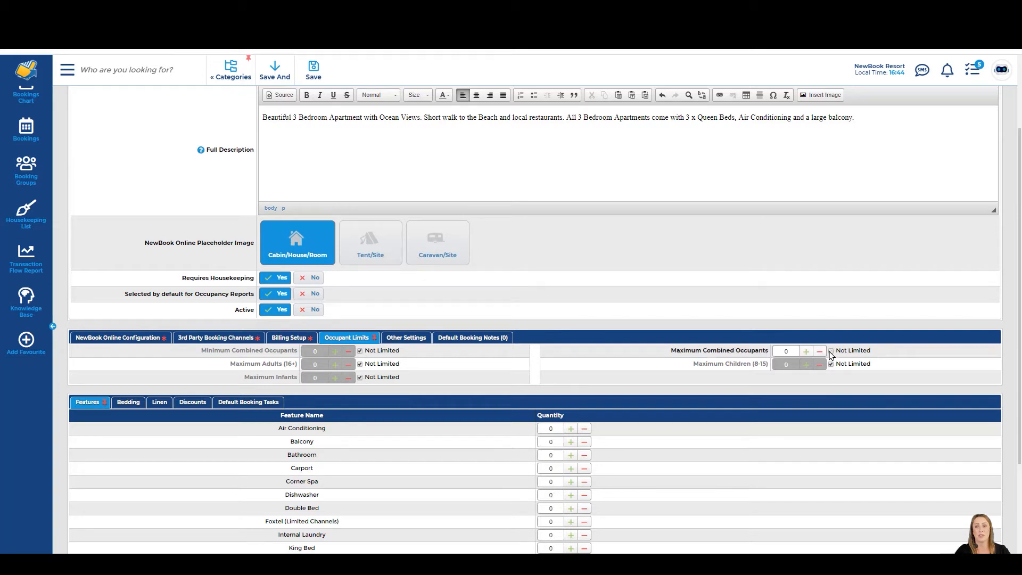
pyautogui.click(831, 351)
pyautogui.click(831, 351)
pyautogui.click(786, 351)
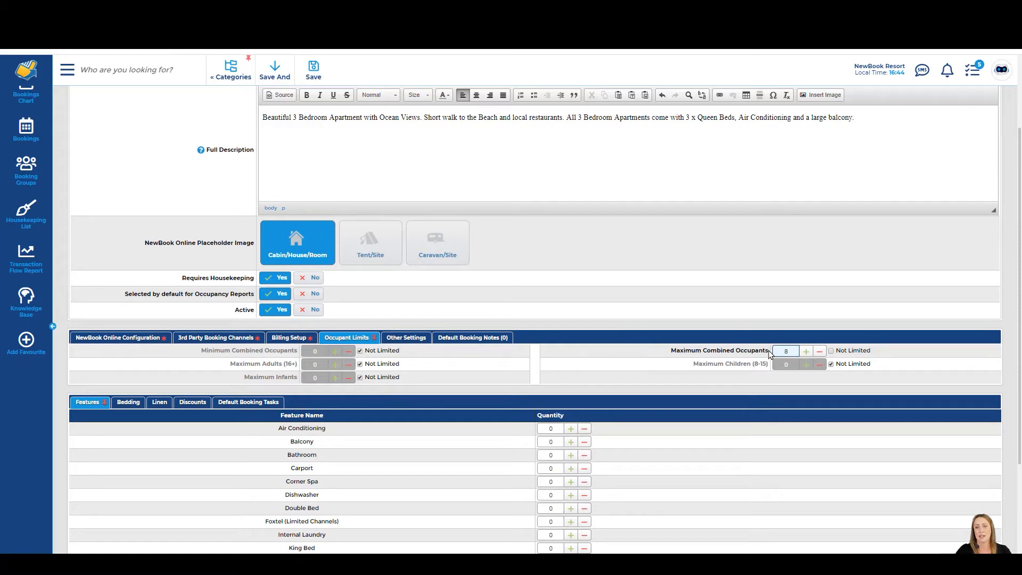
# - Limit the category's maximum number of children (8-15) to 7
pyautogui.moveTo(671, 350); pyautogui.dragTo(769, 360)
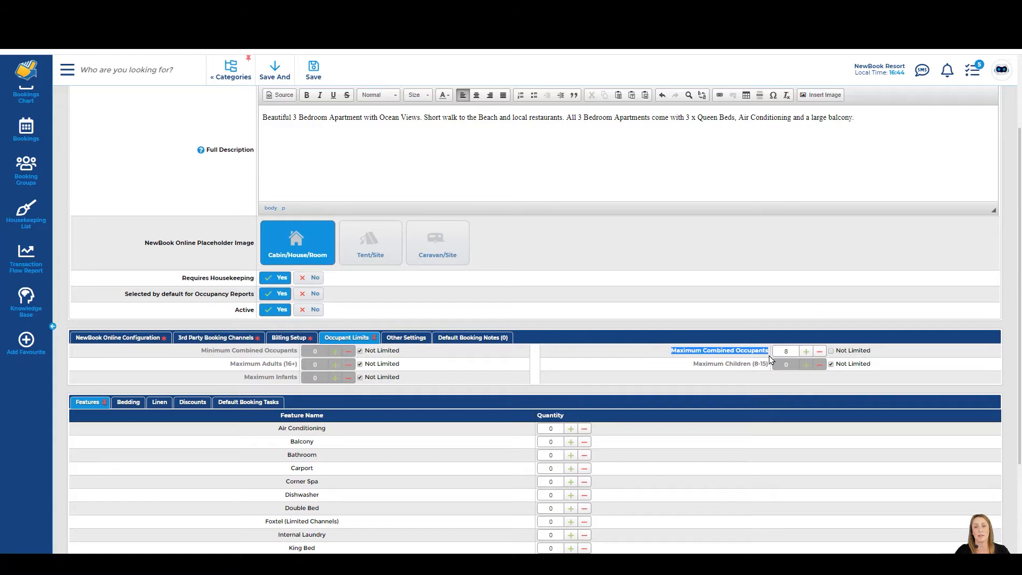
pyautogui.moveTo(680, 350); pyautogui.dragTo(762, 358)
pyautogui.moveTo(692, 364); pyautogui.dragTo(768, 366)
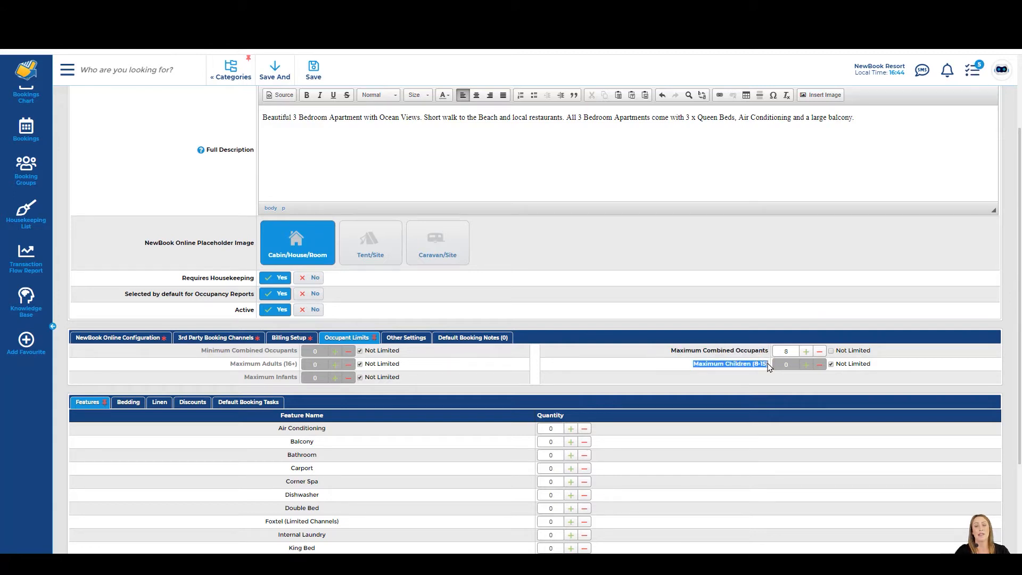
pyautogui.click(831, 364)
pyautogui.click(786, 364)
pyautogui.write('7')
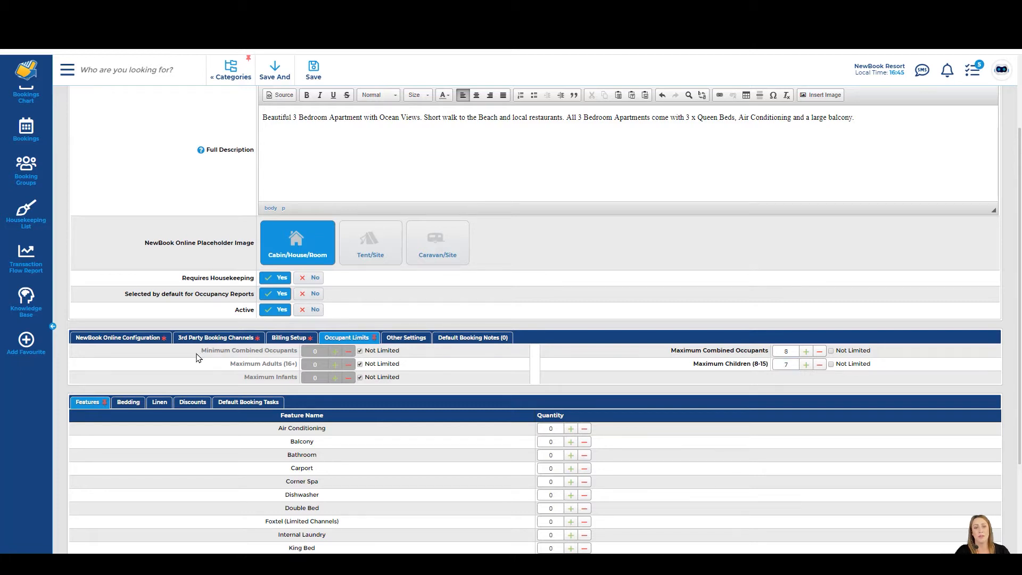
# - Set the category's minimum combined occupants to 2
pyautogui.moveTo(199, 352); pyautogui.dragTo(298, 360)
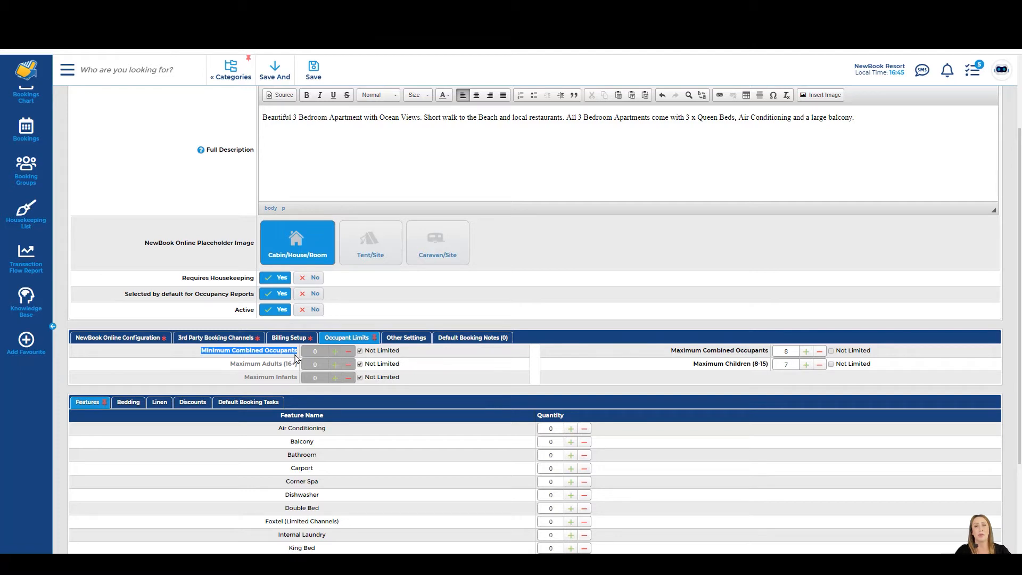
pyautogui.click(360, 351)
pyautogui.click(302, 351)
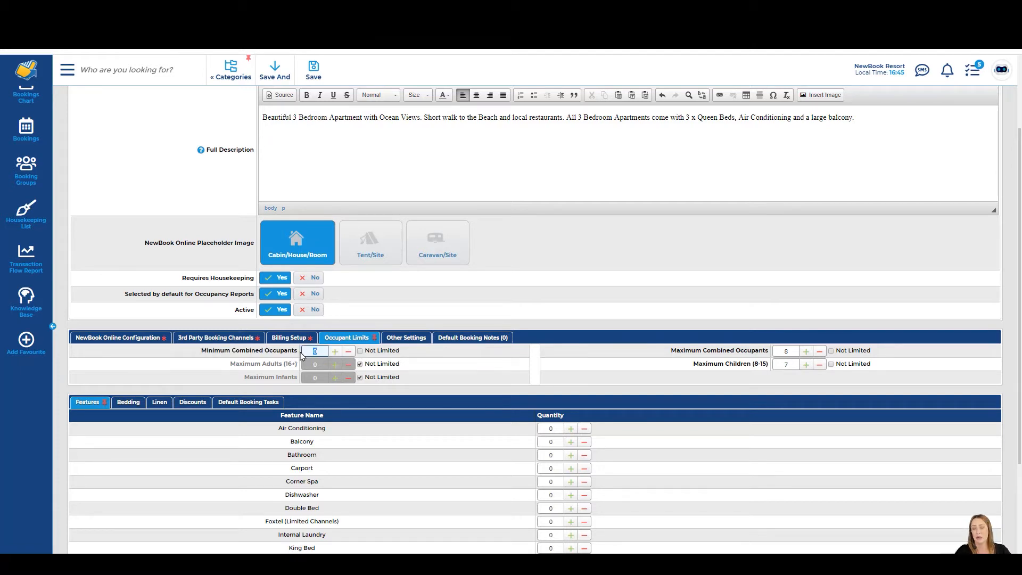
pyautogui.click(331, 339)
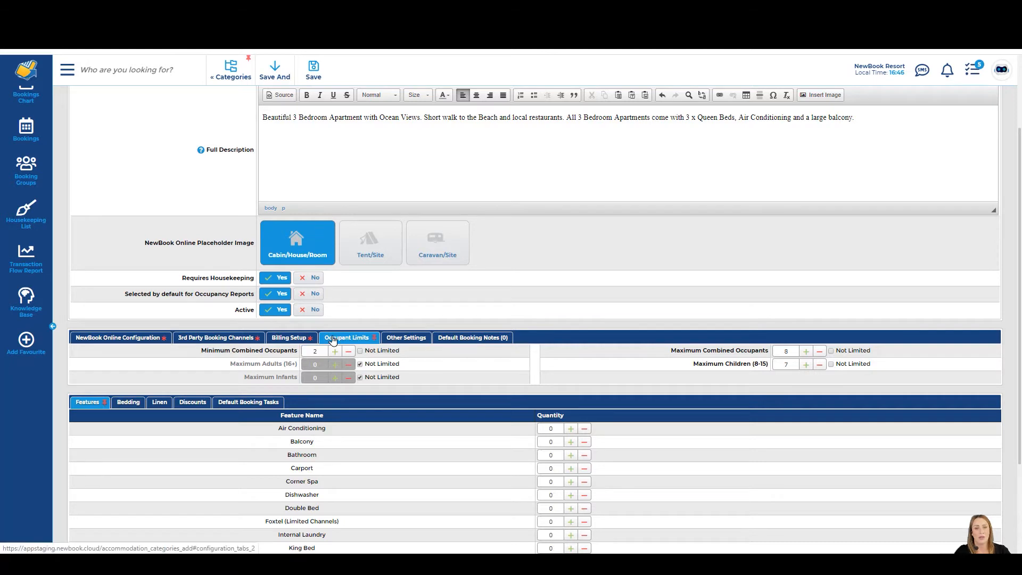
# - Review the category's settings for same-day bookings on dirty sites and same-day back to back bookings
pyautogui.click(394, 343)
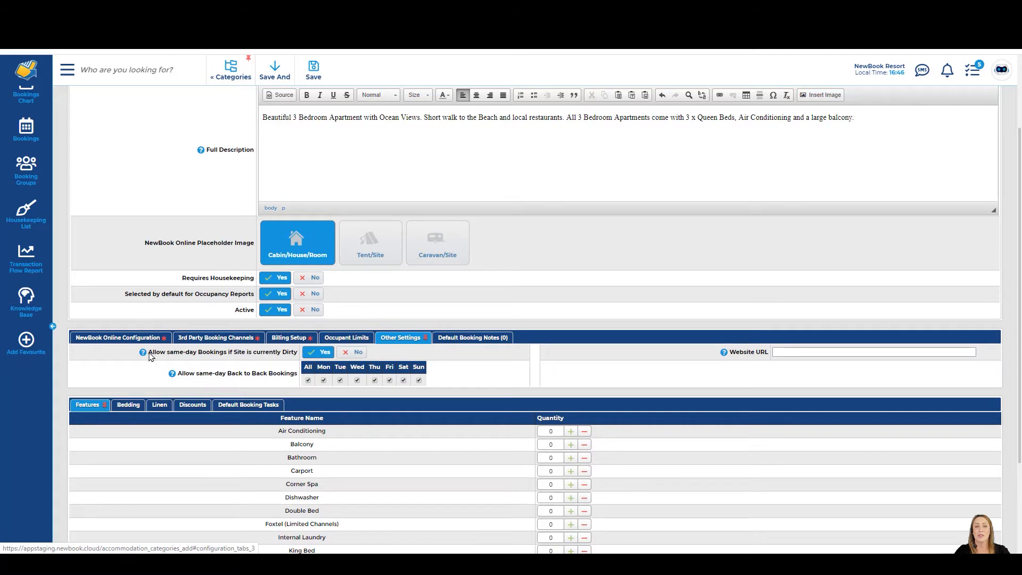
pyautogui.moveTo(149, 352); pyautogui.dragTo(259, 362)
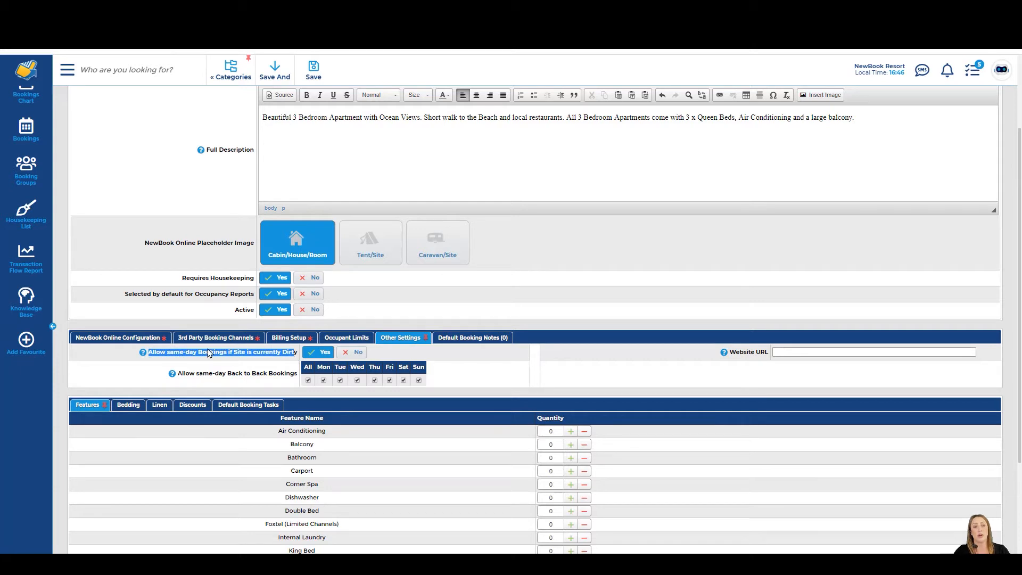
pyautogui.moveTo(178, 373); pyautogui.dragTo(301, 379)
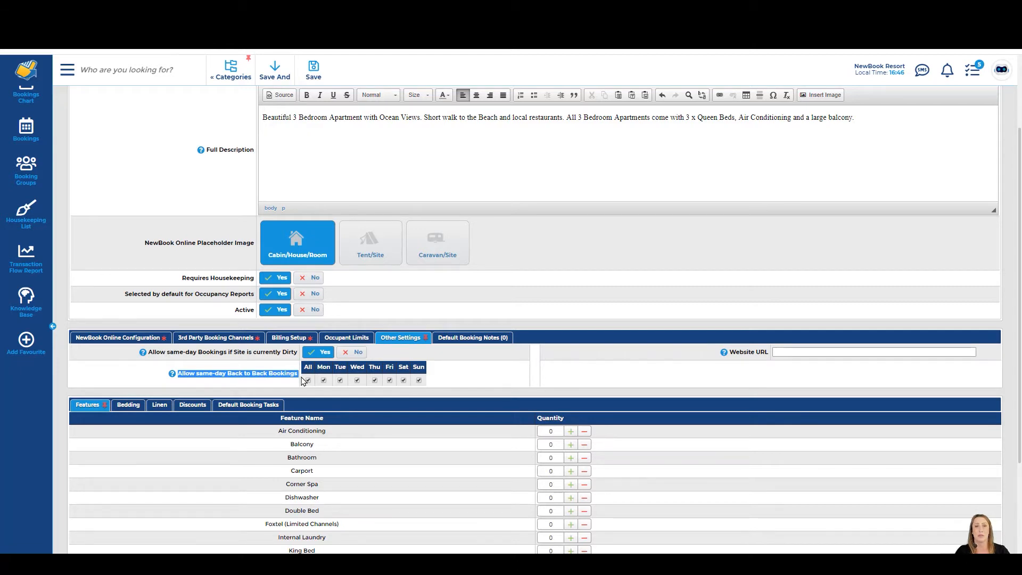
pyautogui.click(437, 316)
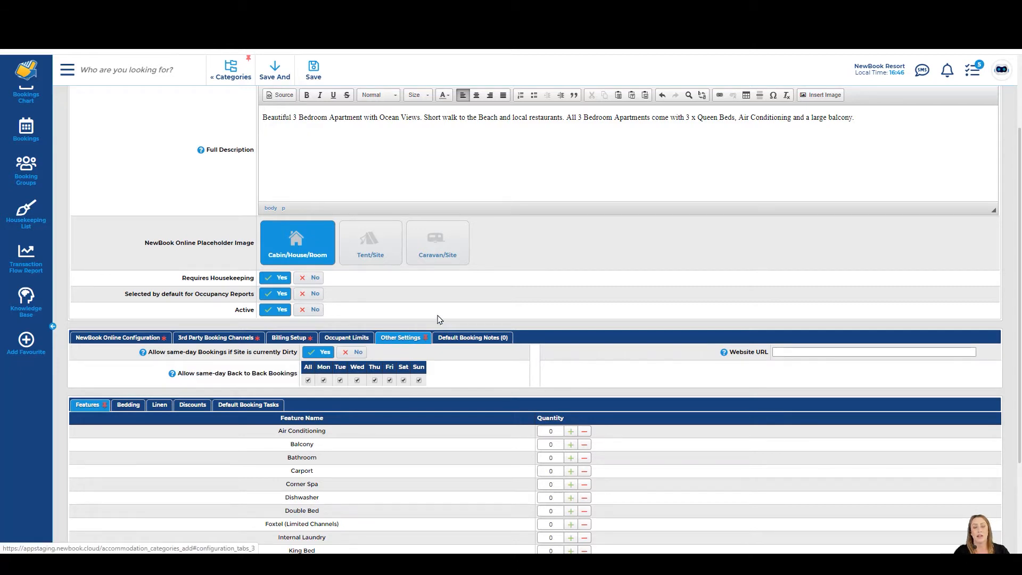
# - Examine the form for adding a default booking note to the category, without creating a note
pyautogui.click(467, 339)
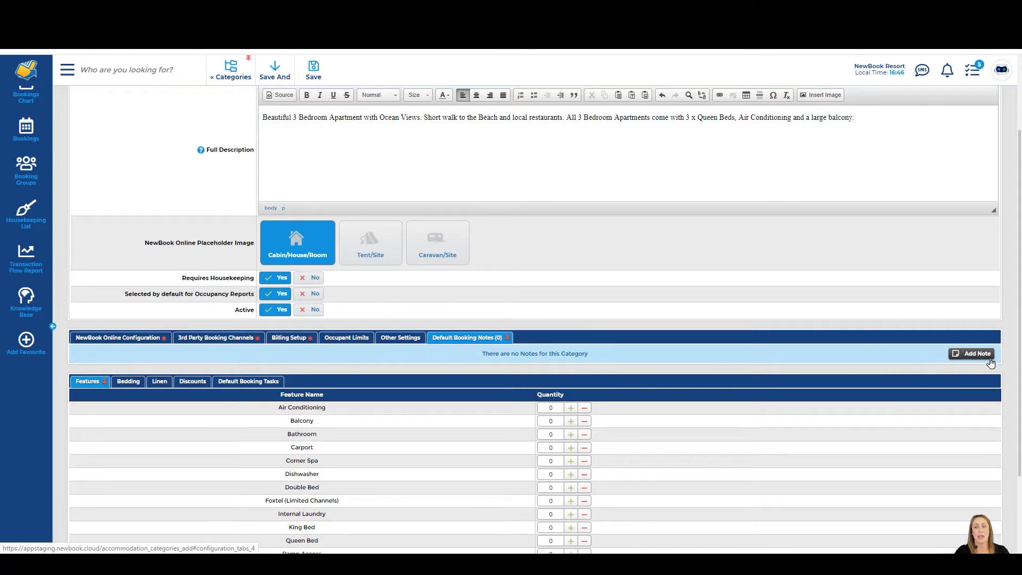
pyautogui.click(972, 355)
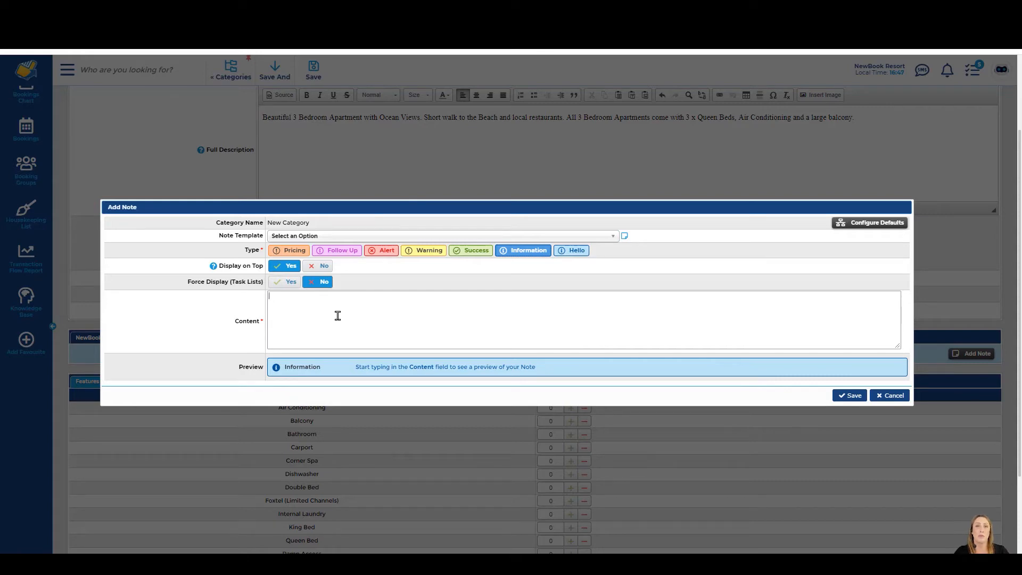
pyautogui.click(699, 492)
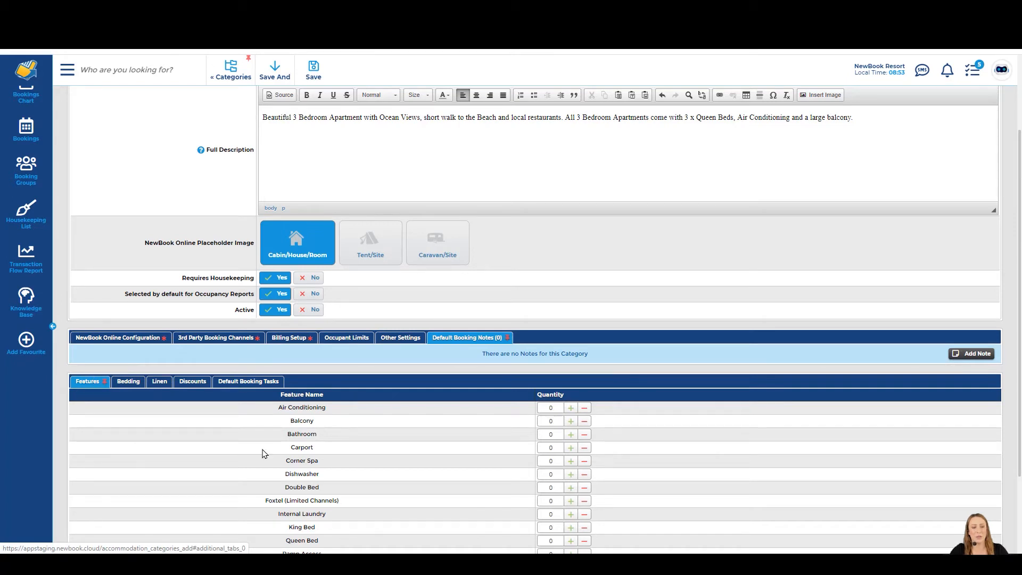
# - Set the category's feature quantities to 2 for Air Conditioning, 1 for Balcony and 1 for Carport
pyautogui.doubleClick(302, 434)
pyautogui.click(563, 397)
pyautogui.click(571, 403)
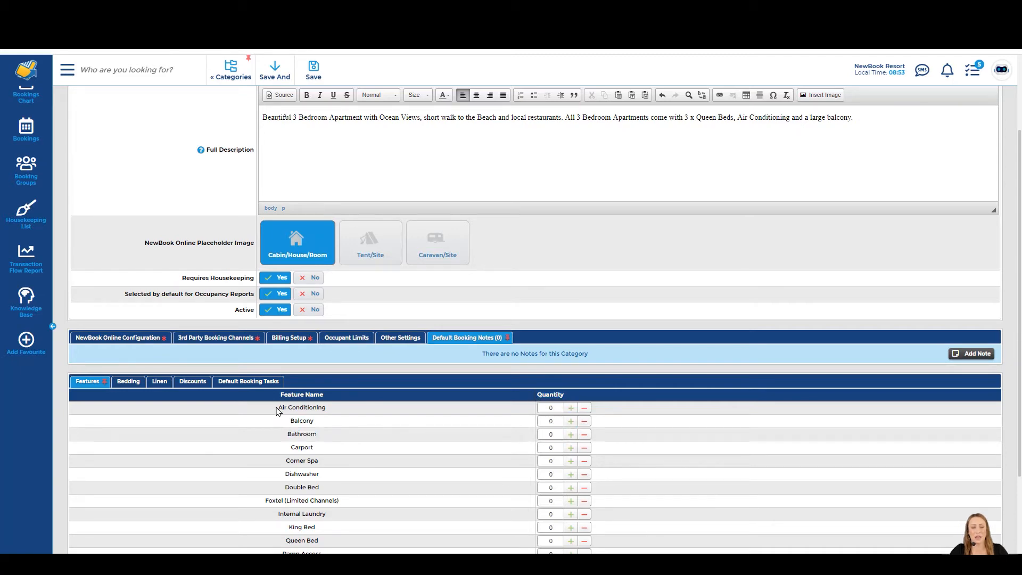
pyautogui.moveTo(278, 406); pyautogui.dragTo(350, 414)
pyautogui.click(571, 409)
pyautogui.click(572, 408)
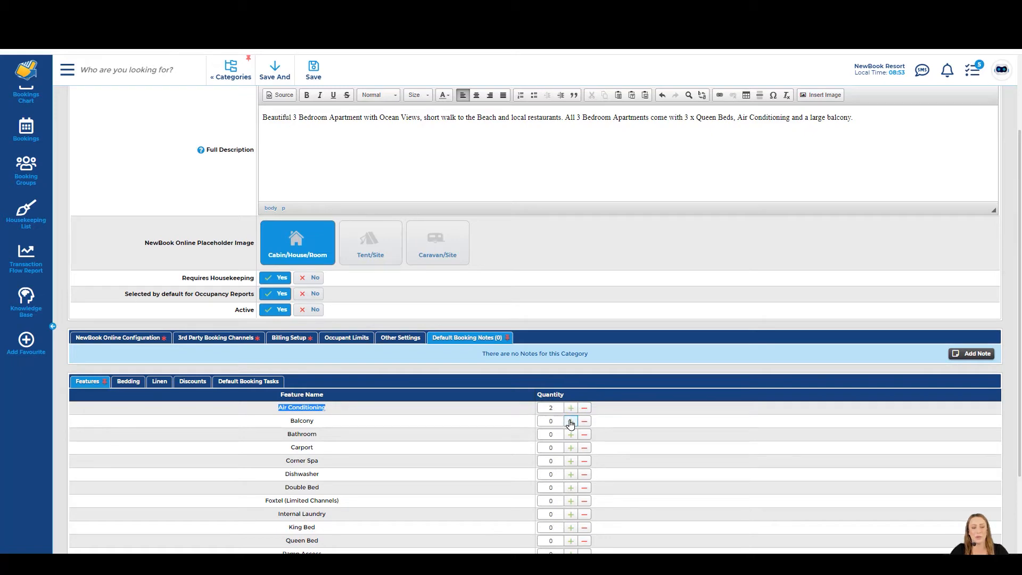
pyautogui.click(571, 447)
pyautogui.click(277, 407)
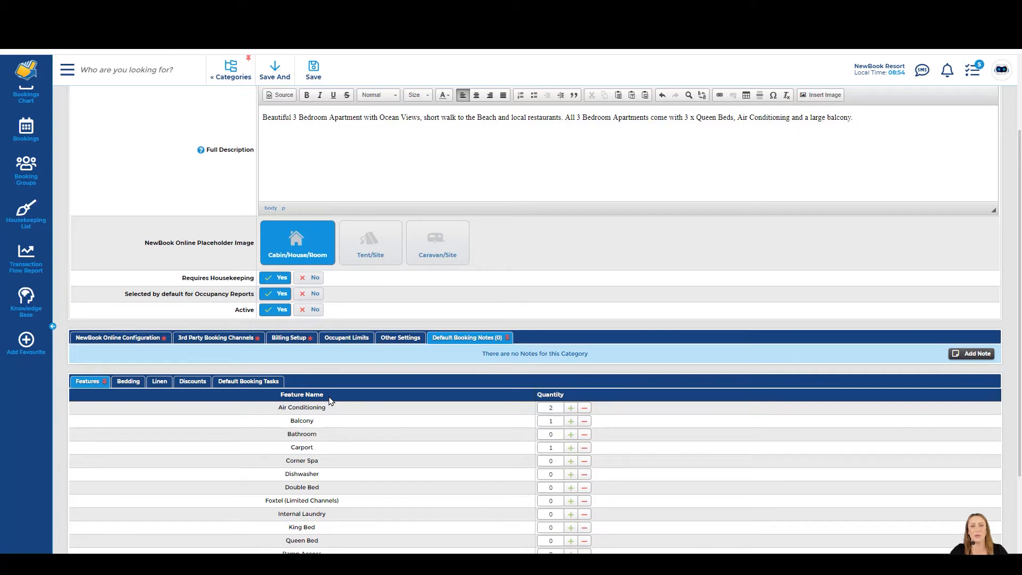
# - Search the main menu for "accomm" to find where accommodation features are managed
pyautogui.click(67, 70)
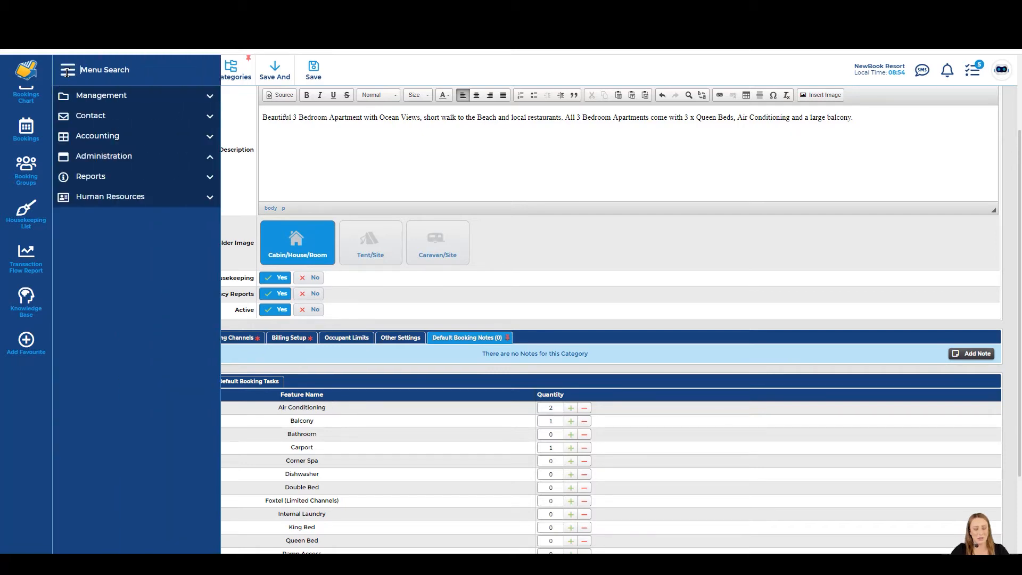
pyautogui.write('accomm')
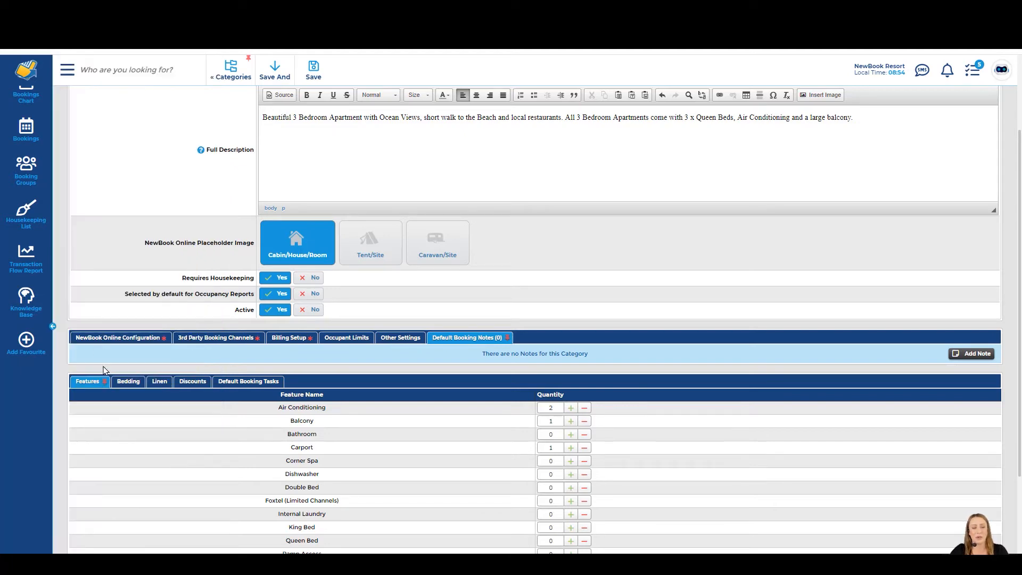
# - Review the category's available bedding types and search the main menu for "bedding"
pyautogui.click(122, 381)
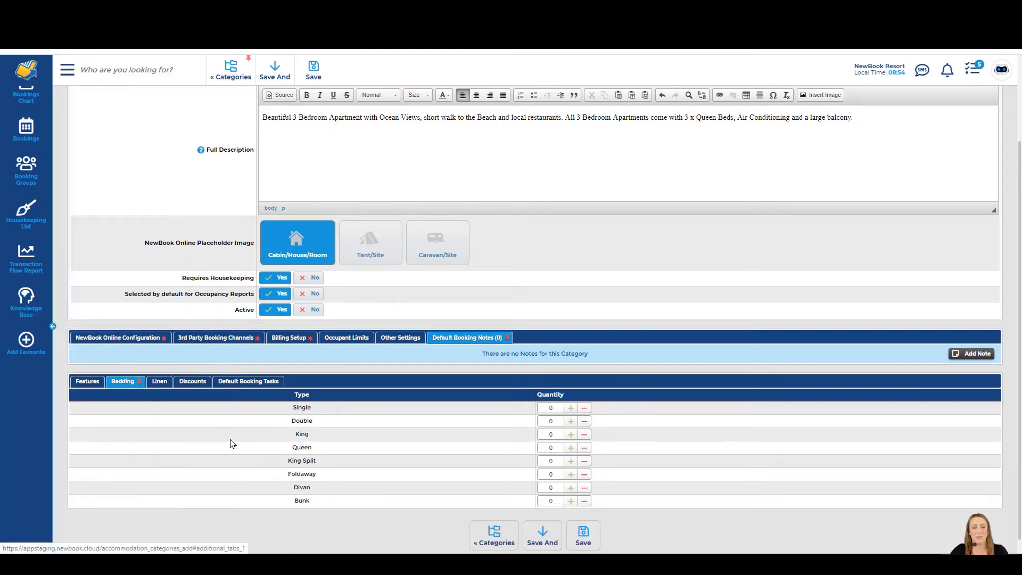
pyautogui.doubleClick(300, 412)
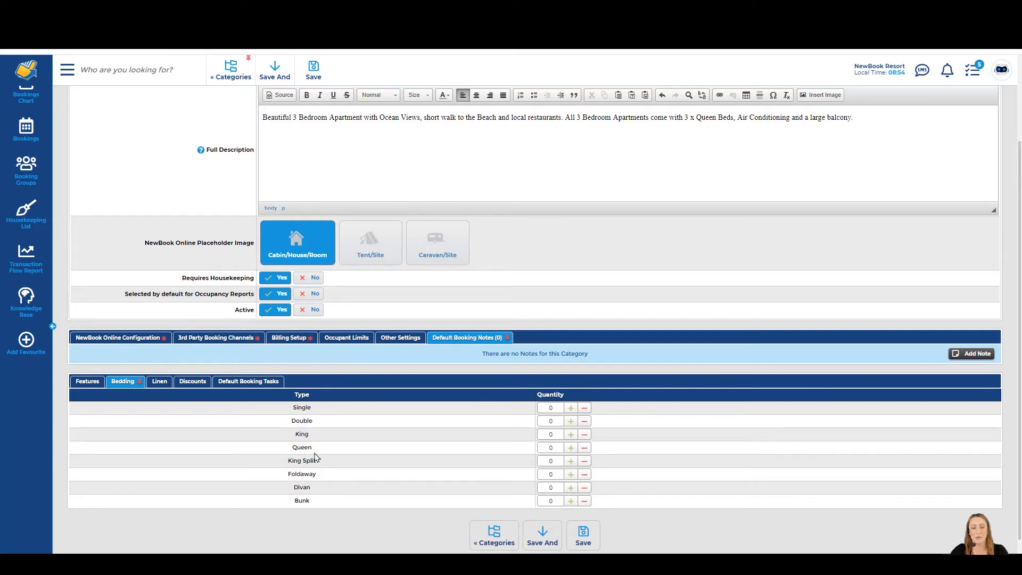
pyautogui.doubleClick(297, 461)
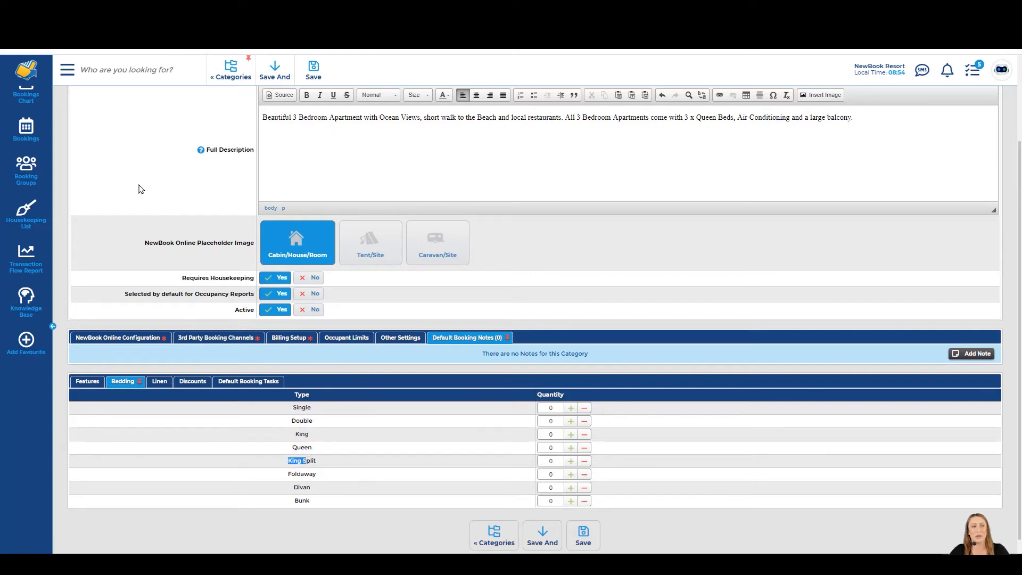
pyautogui.click(71, 74)
pyautogui.write('bedding')
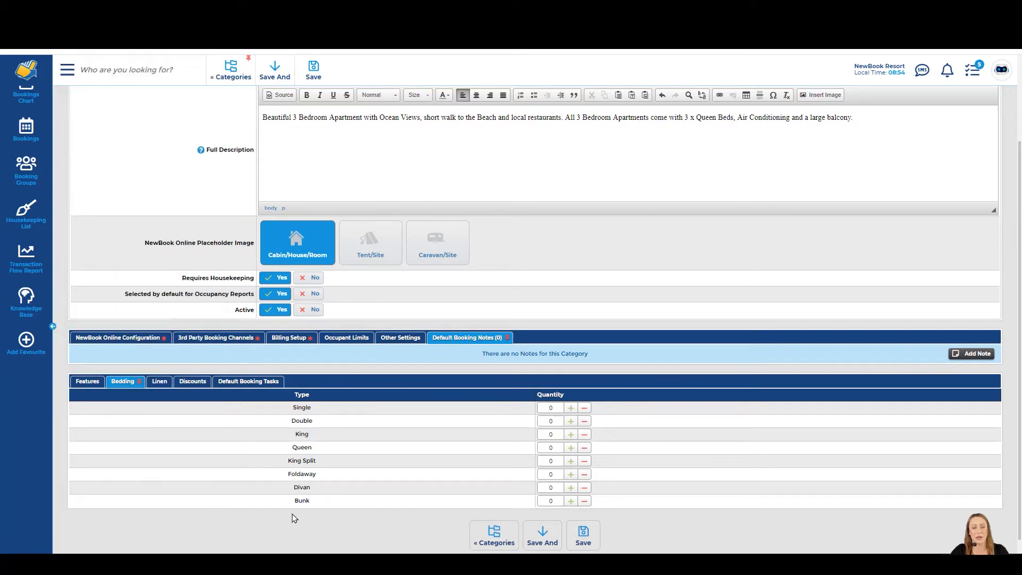
# - Set the category's Queen bedding quantity to 3
pyautogui.click(570, 447)
pyautogui.click(570, 448)
pyautogui.click(570, 448)
# - Review the category's available linen types and search the main menu for "linen"
pyautogui.click(159, 381)
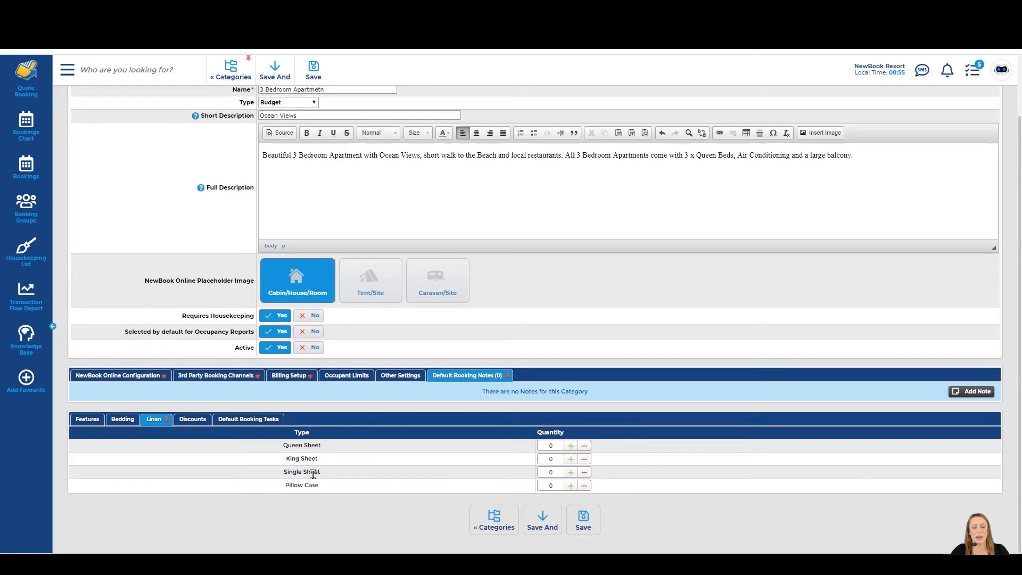
pyautogui.click(67, 72)
pyautogui.write('linen')
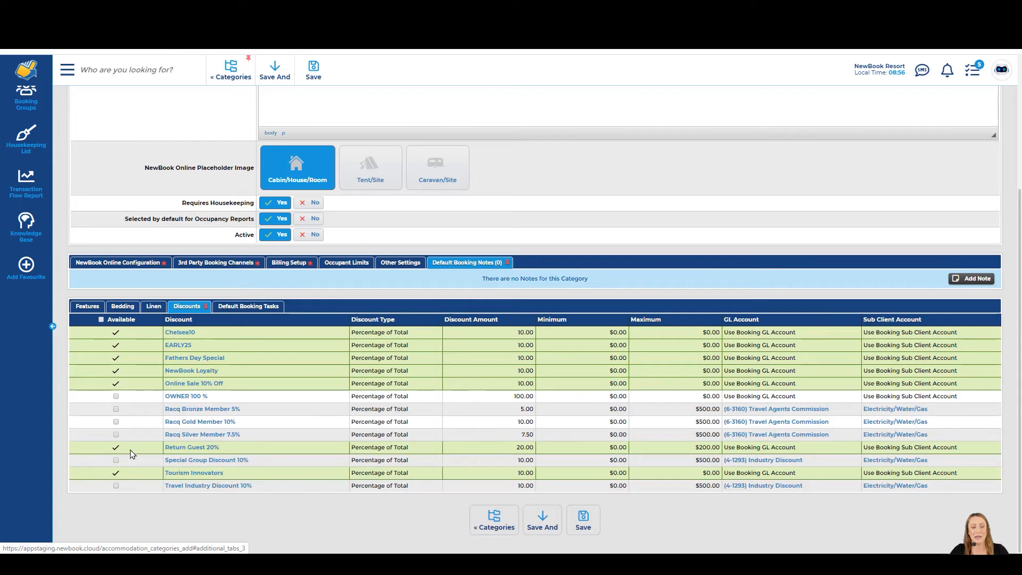
# - Activate all default booking tasks for the category, Pre Arrival Check and Departure Clean
pyautogui.moveTo(116, 475)
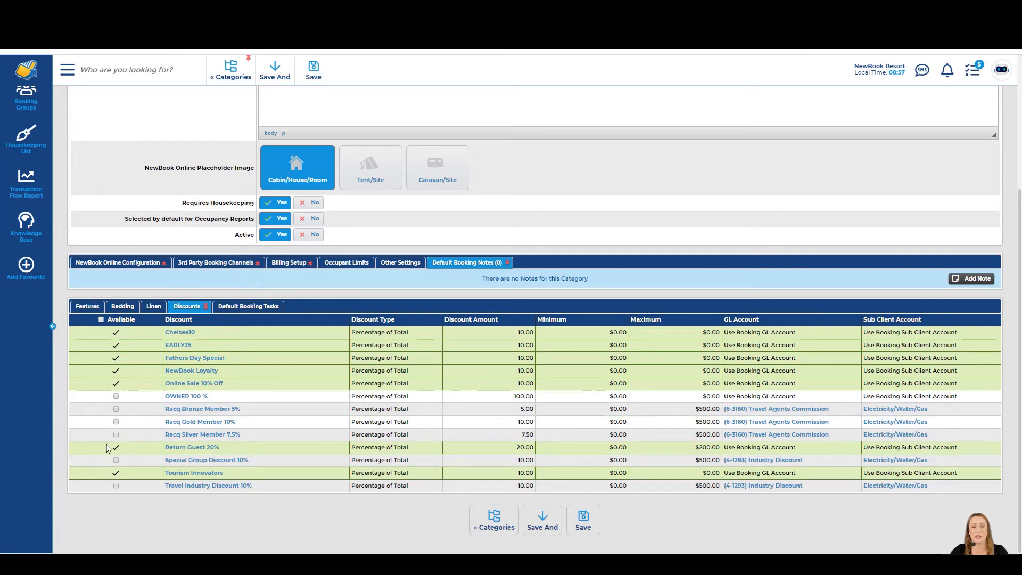
pyautogui.click(238, 306)
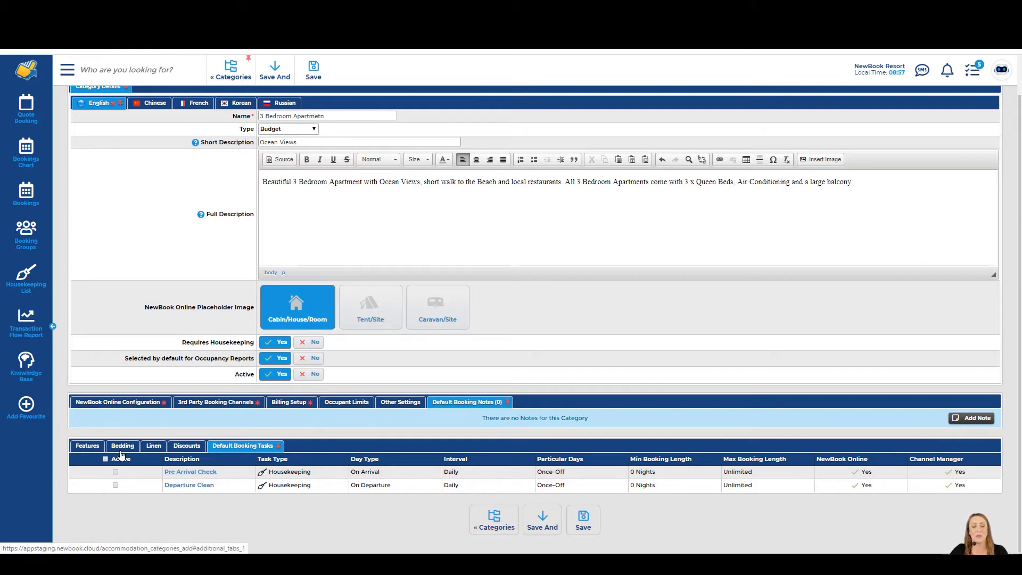
pyautogui.click(104, 459)
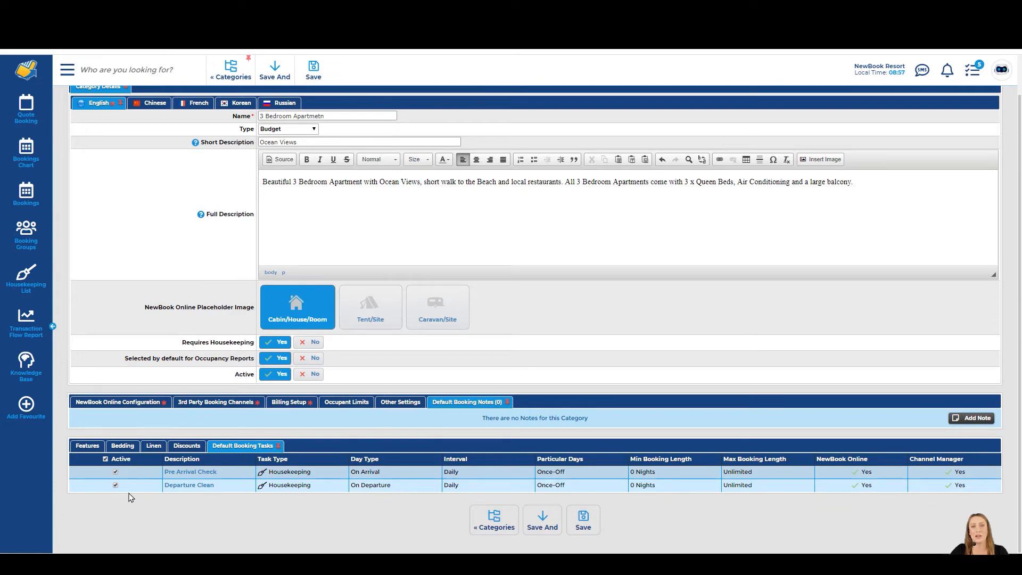
# - Search the main menu for "defa" and open Default Booking Tasks
pyautogui.click(73, 79)
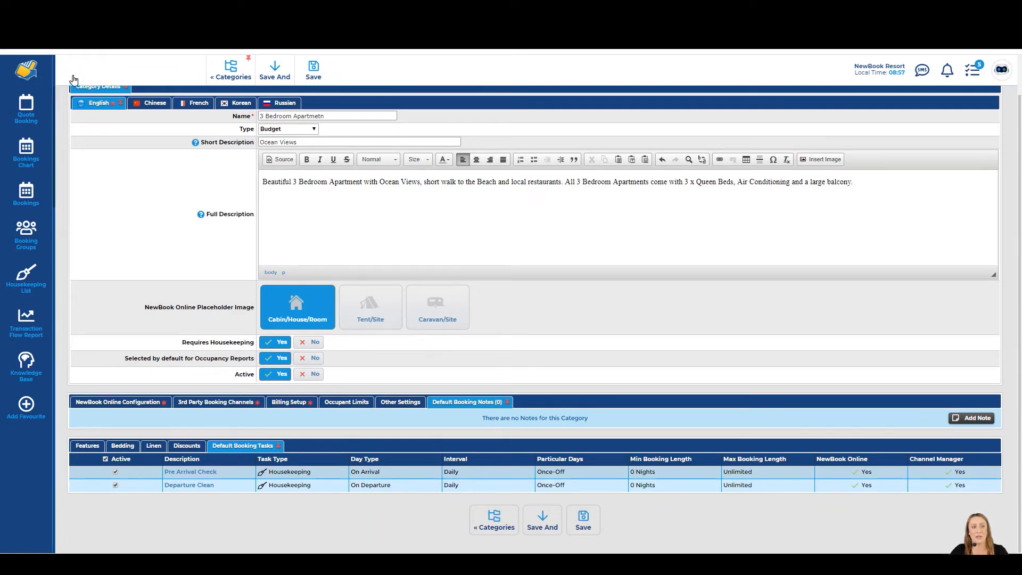
pyautogui.write('defa')
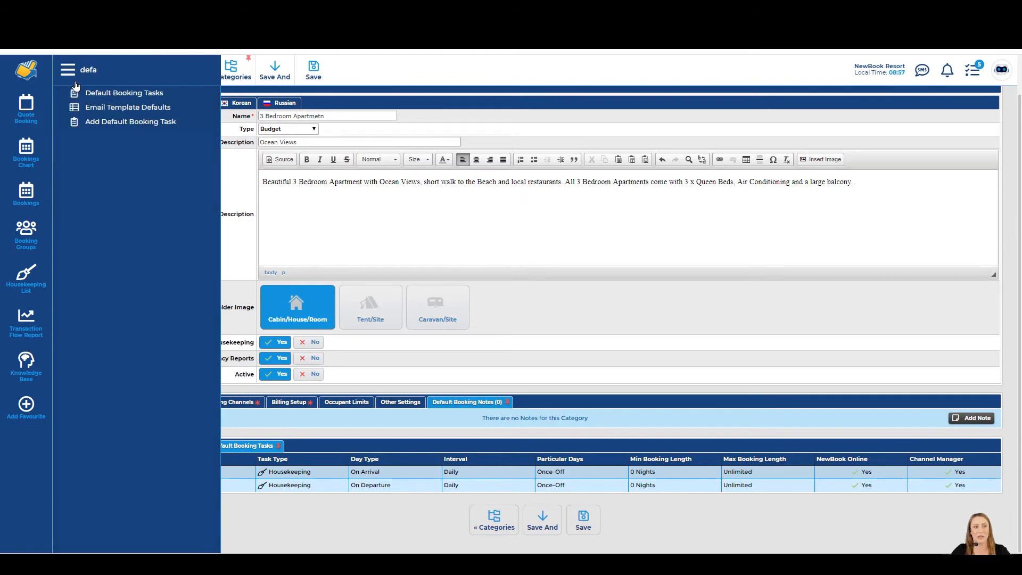
pyautogui.click(118, 93)
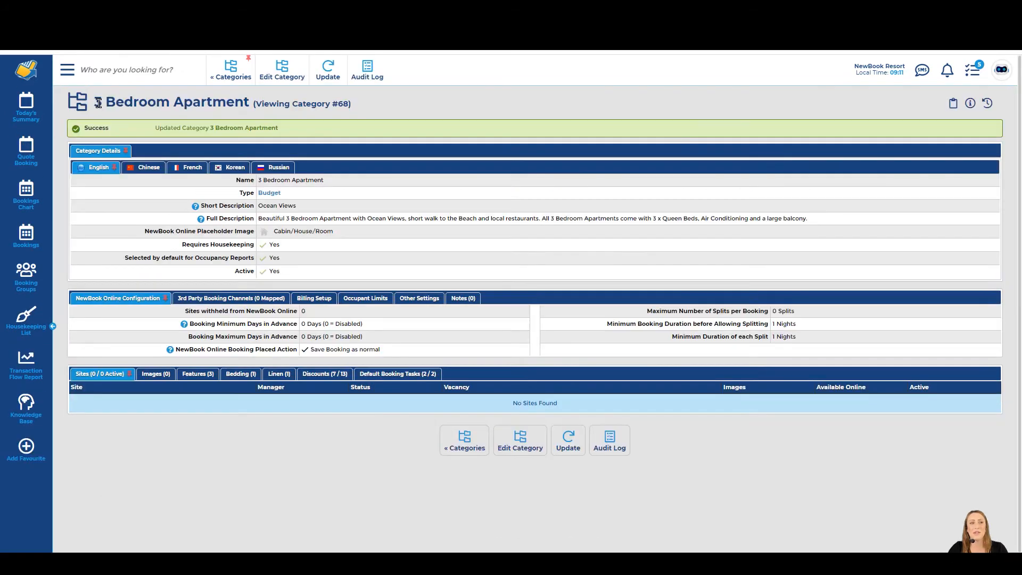
pyautogui.moveTo(93, 102); pyautogui.dragTo(351, 105)
pyautogui.click(351, 105)
pyautogui.moveTo(88, 128); pyautogui.dragTo(111, 137)
pyautogui.click(111, 137)
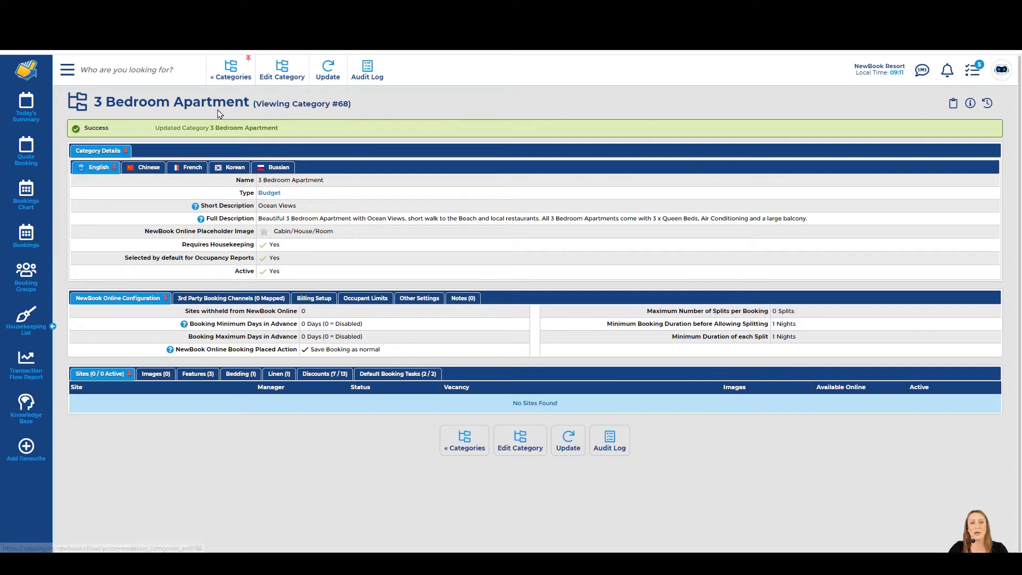
# - Open image management for the 3 Bedroom Apartment category and look through the stored images available to insert
pyautogui.moveTo(328, 70)
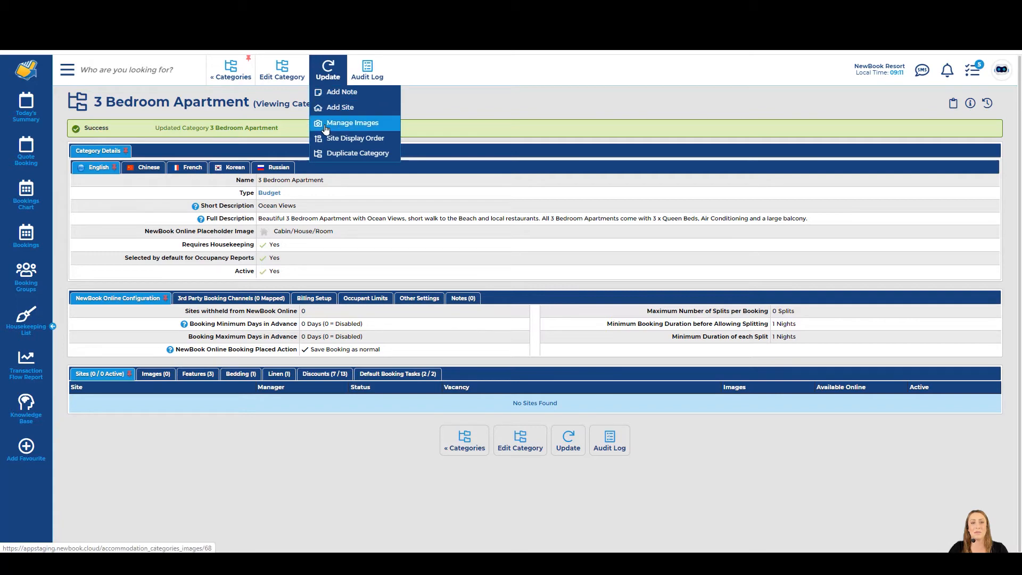
pyautogui.click(347, 124)
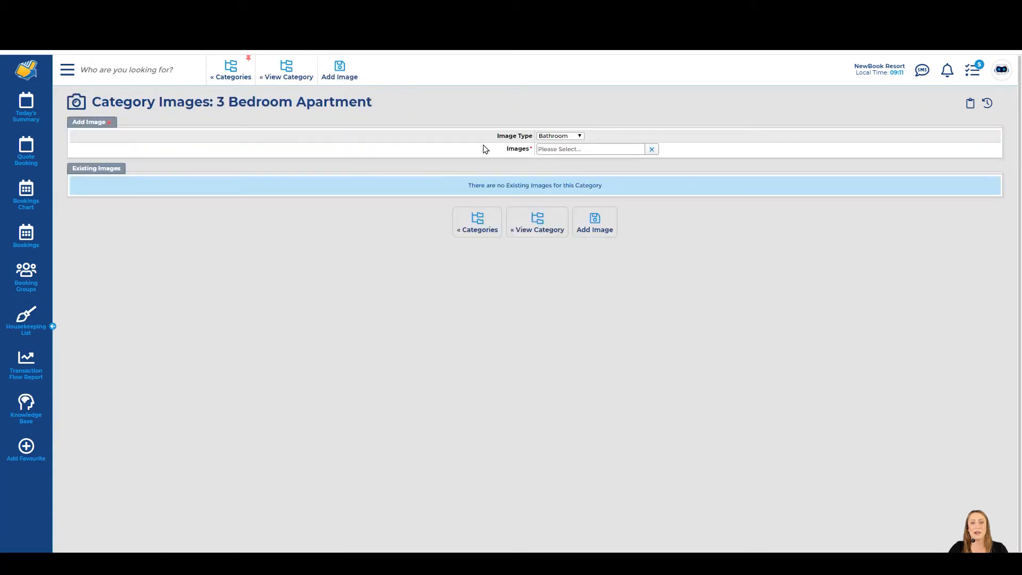
pyautogui.tripleClick(515, 137)
pyautogui.doubleClick(516, 149)
pyautogui.click(558, 149)
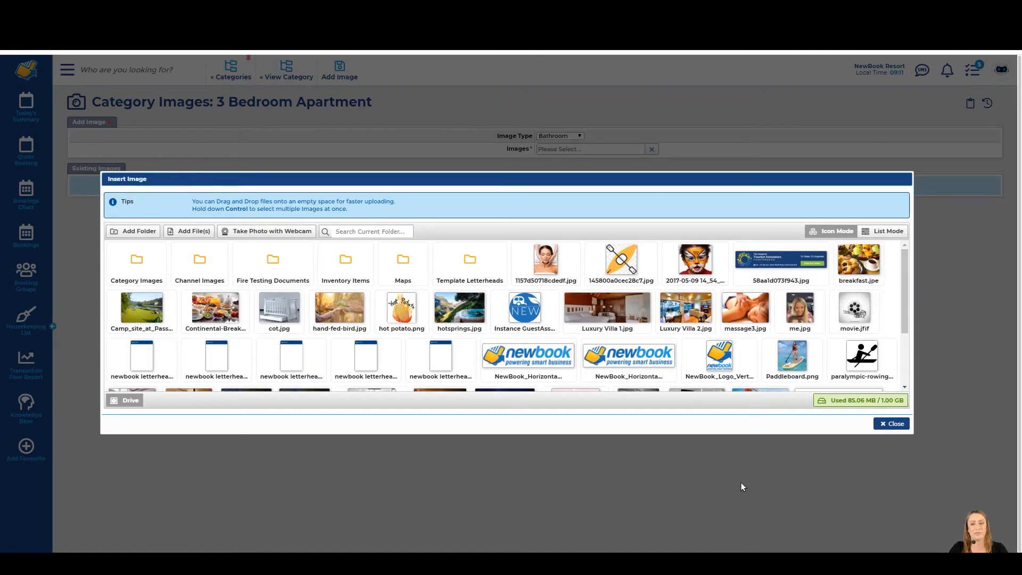
pyautogui.click(892, 423)
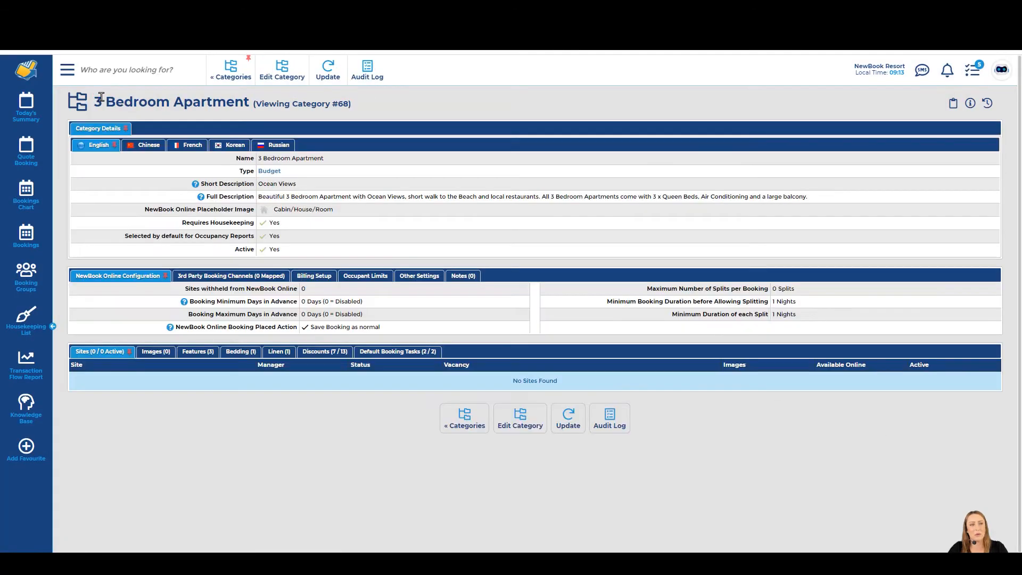
pyautogui.moveTo(94, 101); pyautogui.dragTo(388, 111)
pyautogui.click(388, 111)
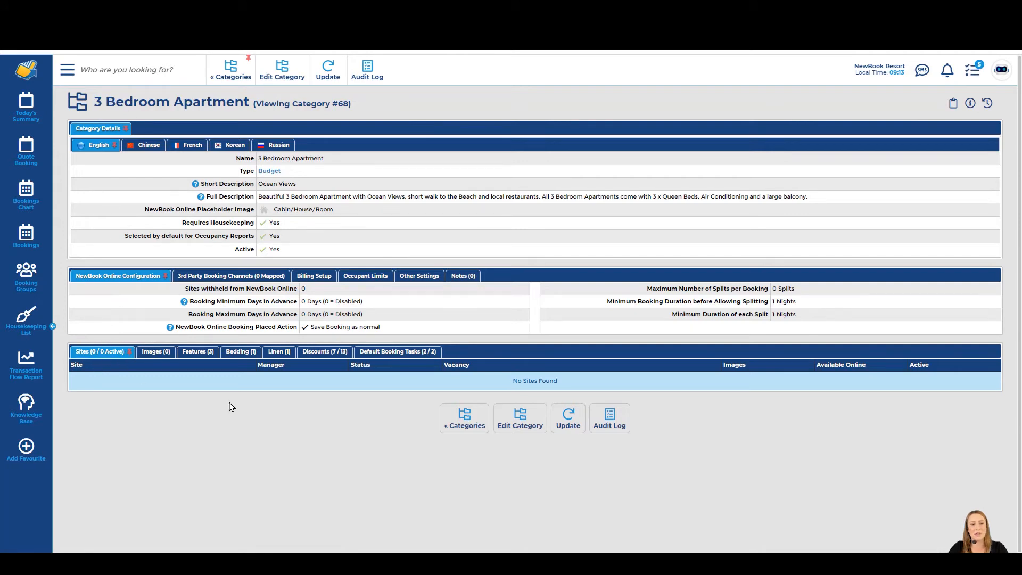
pyautogui.moveTo(504, 383); pyautogui.dragTo(575, 388)
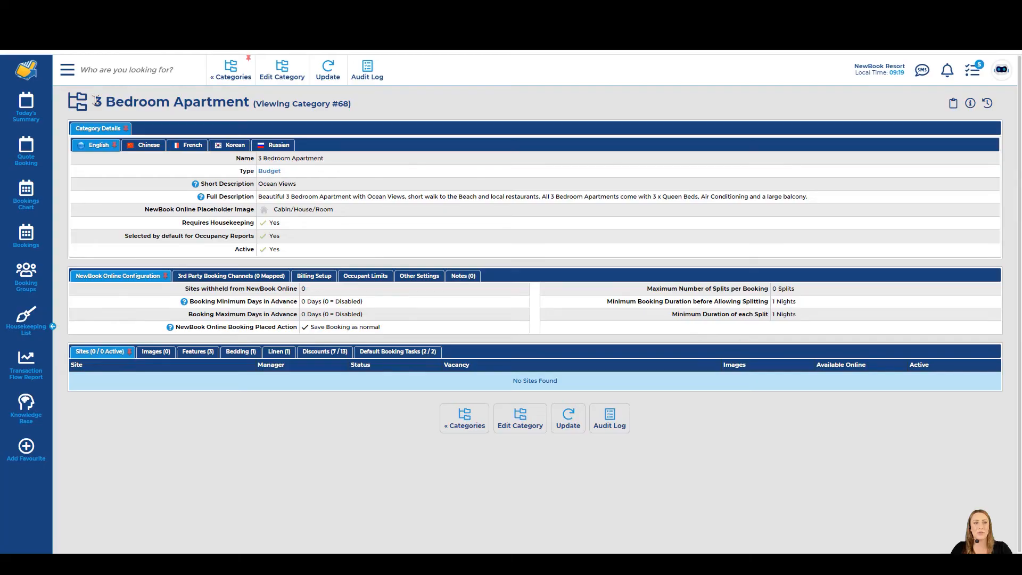
pyautogui.moveTo(94, 101); pyautogui.dragTo(363, 109)
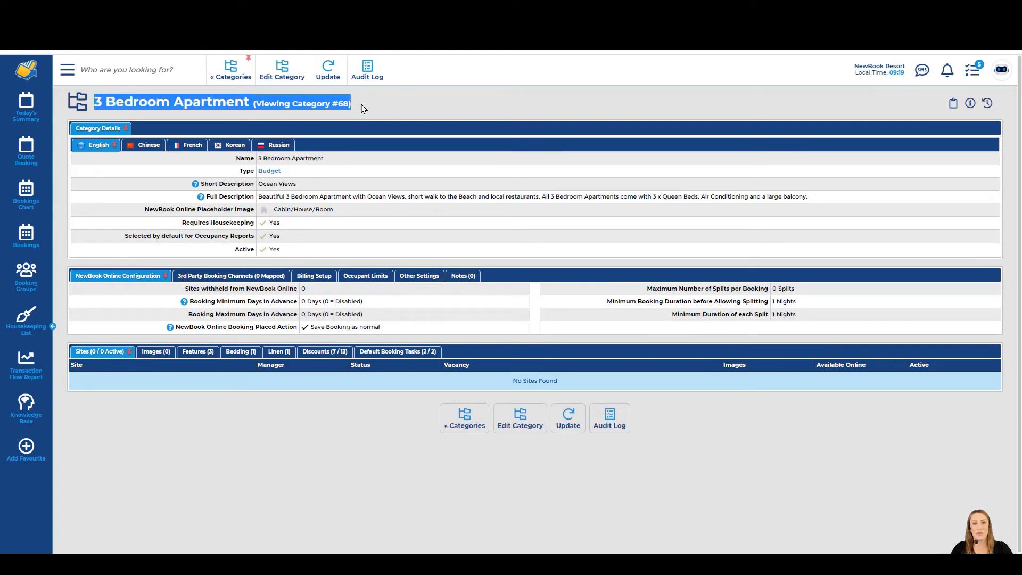
pyautogui.click(344, 103)
# - Start a new site under the 3 Bedroom Apartment category and name it Room 101
pyautogui.moveTo(335, 67)
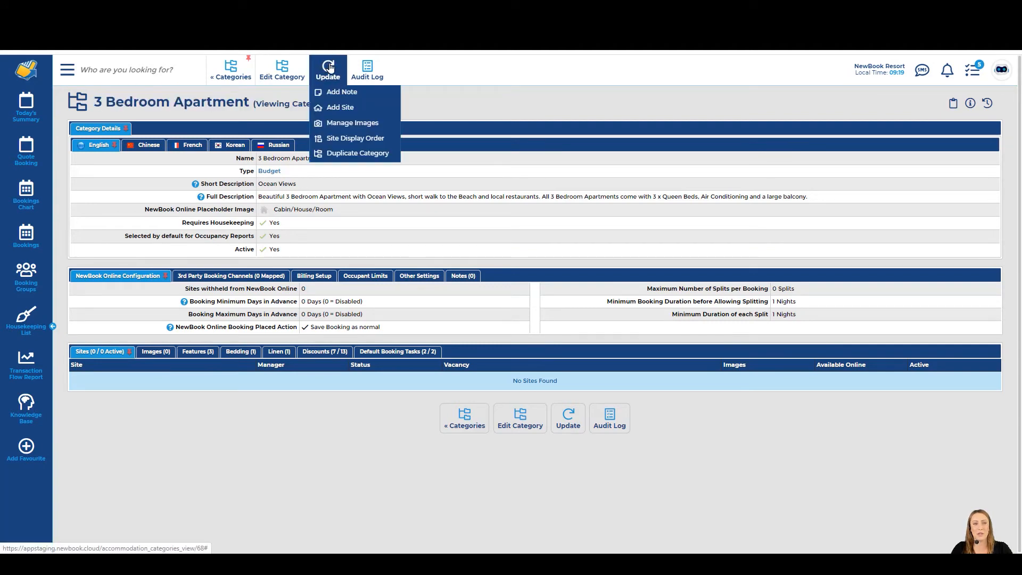
pyautogui.click(333, 108)
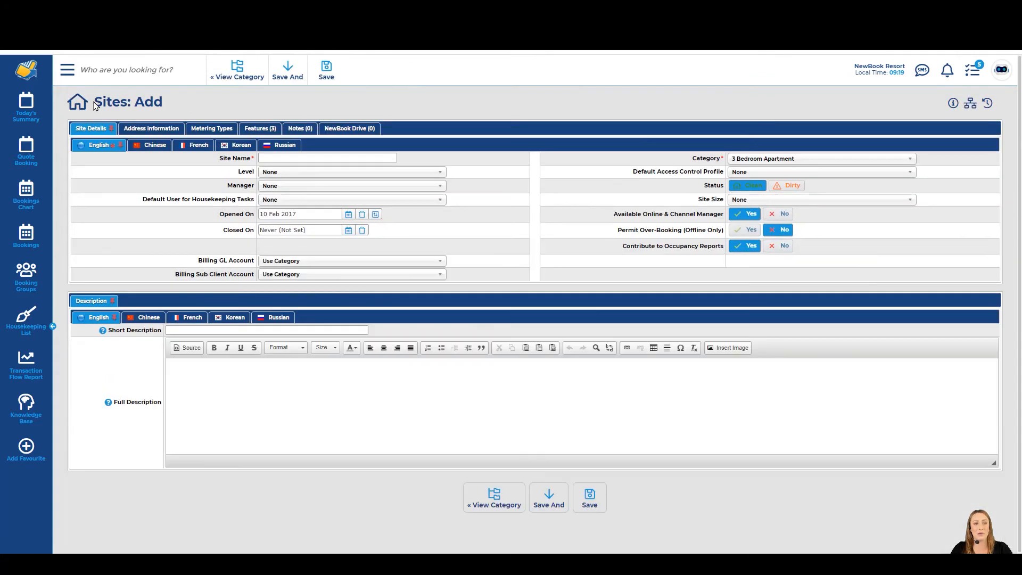
pyautogui.moveTo(94, 102); pyautogui.dragTo(184, 105)
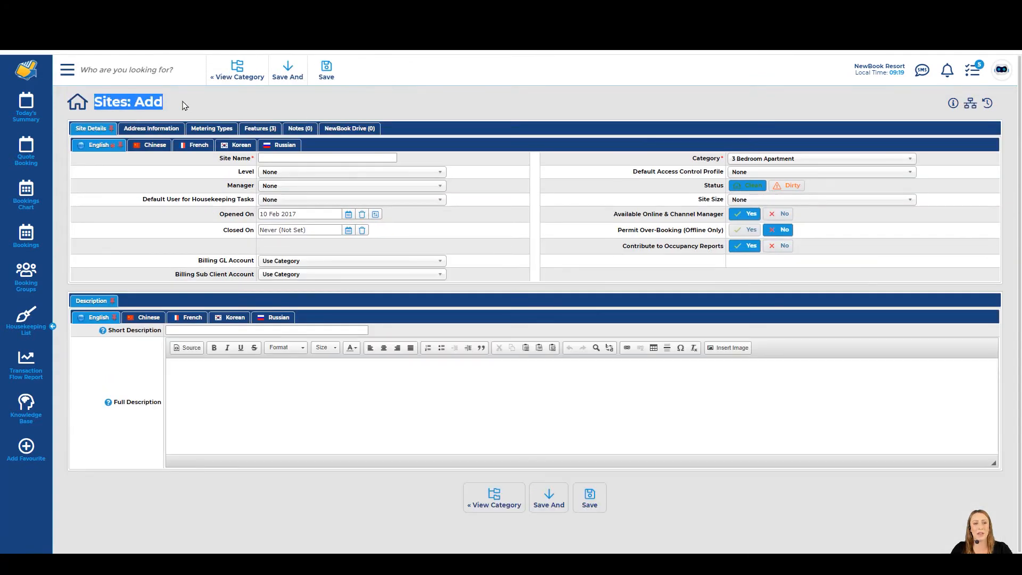
pyautogui.click(182, 105)
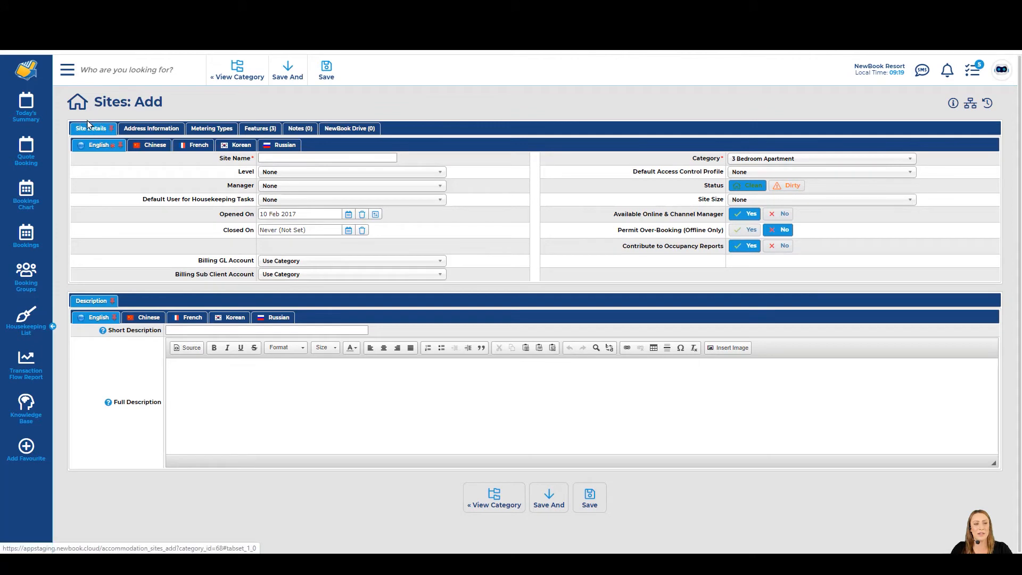
pyautogui.moveTo(219, 159); pyautogui.dragTo(253, 167)
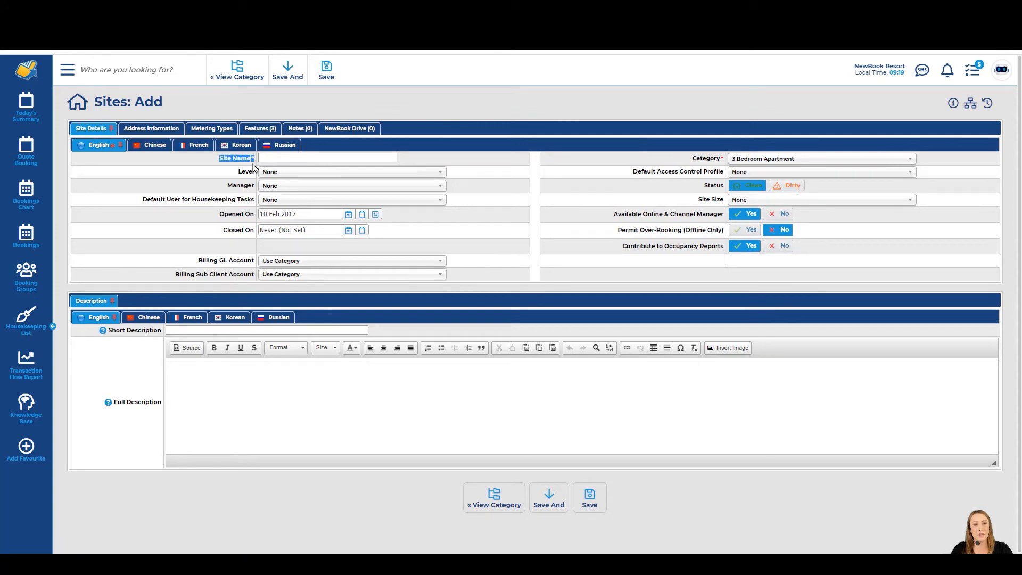
pyautogui.click(267, 157)
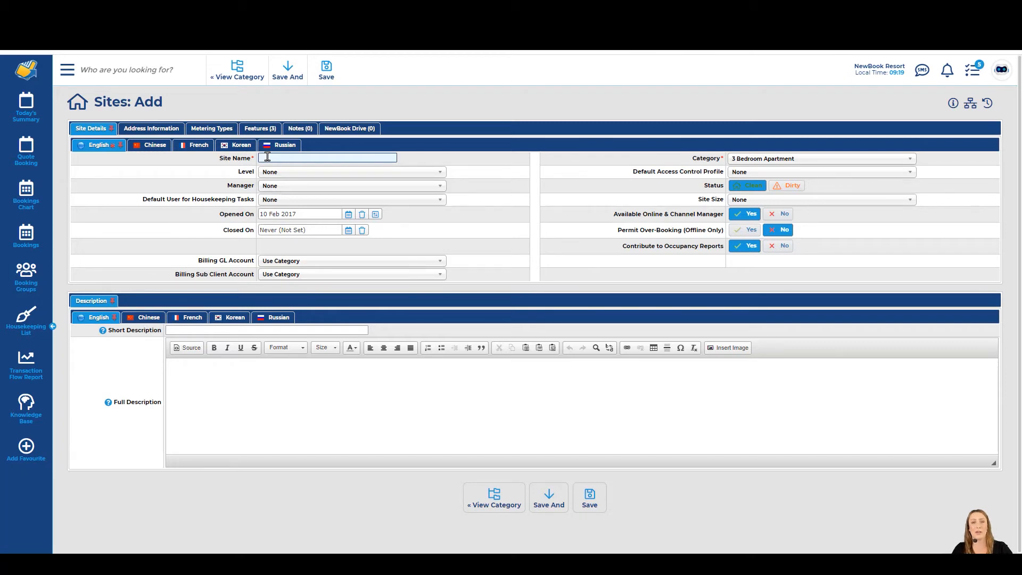
pyautogui.write('Room')
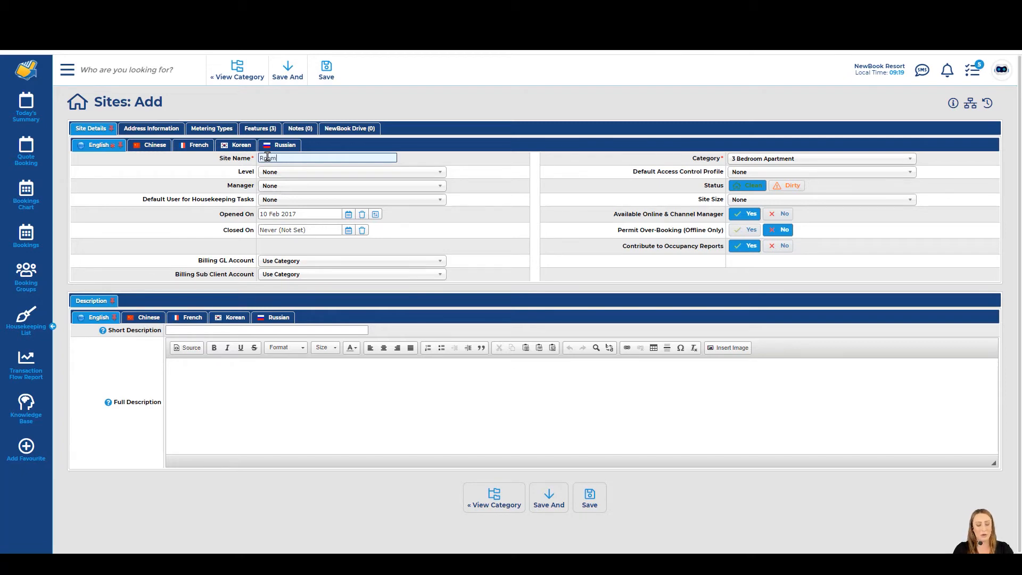
pyautogui.write(' 101')
pyautogui.moveTo(691, 158); pyautogui.dragTo(723, 167)
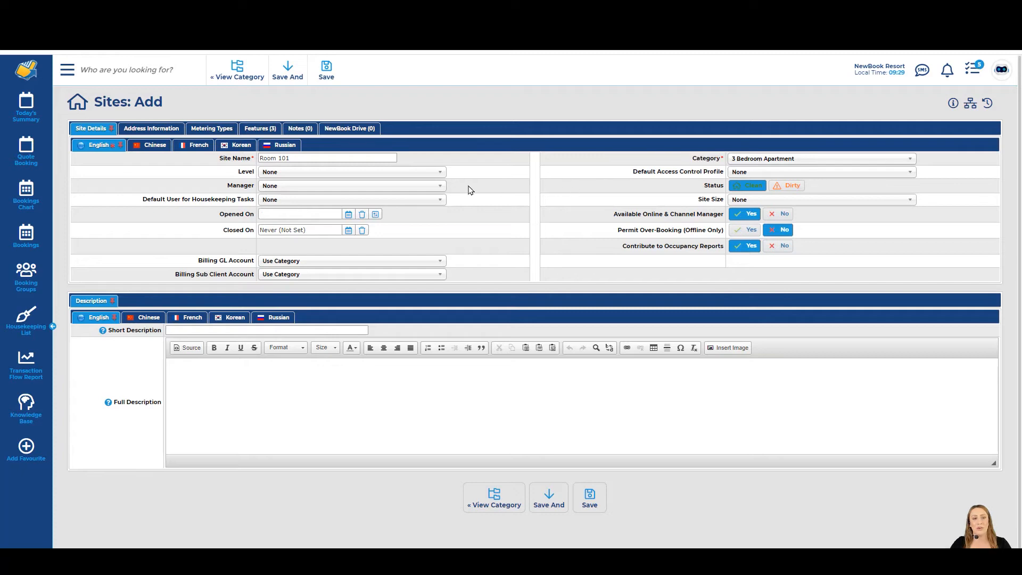
# - Review the users selectable as Room 101's default user for housekeeping tasks, leaving the choice unchanged
pyautogui.doubleClick(153, 200)
pyautogui.moveTo(176, 206); pyautogui.dragTo(253, 206)
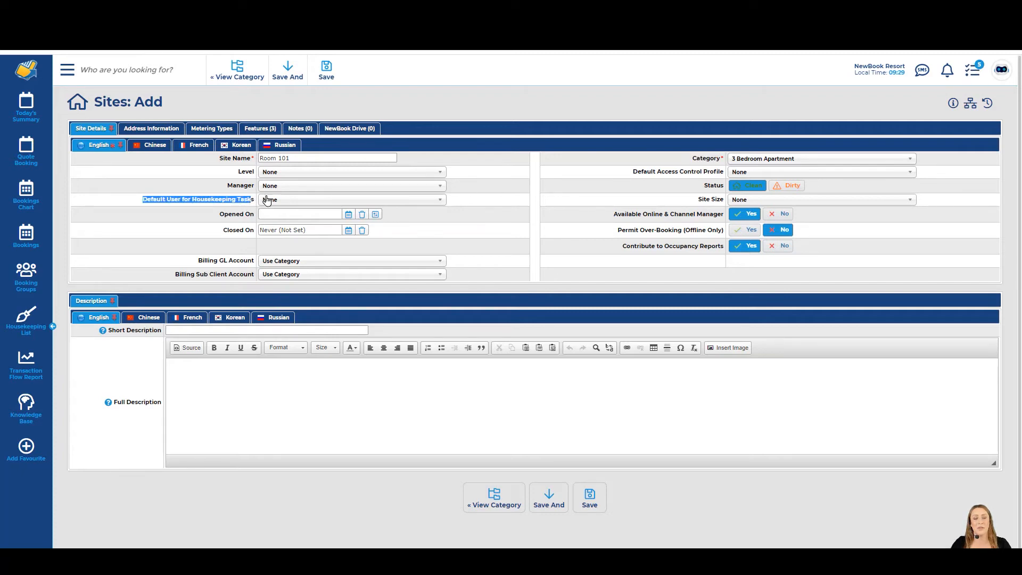
pyautogui.click(266, 200)
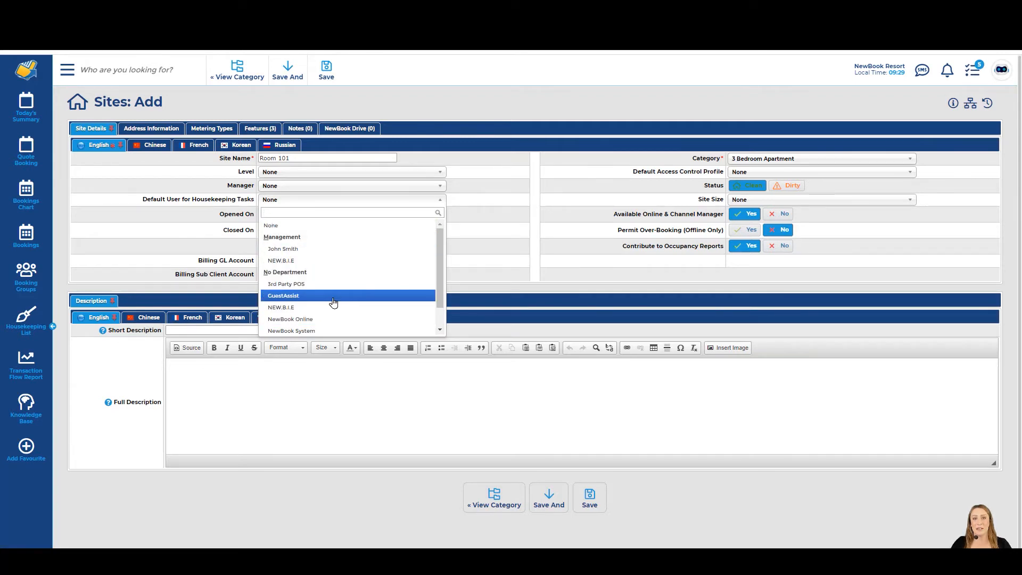
pyautogui.moveTo(295, 158); pyautogui.dragTo(254, 161)
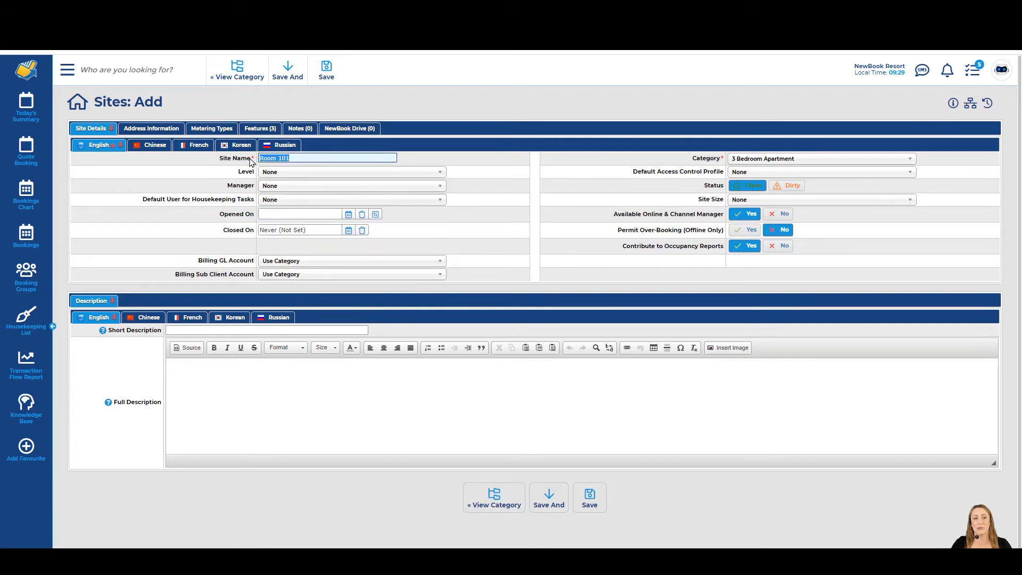
pyautogui.click(307, 201)
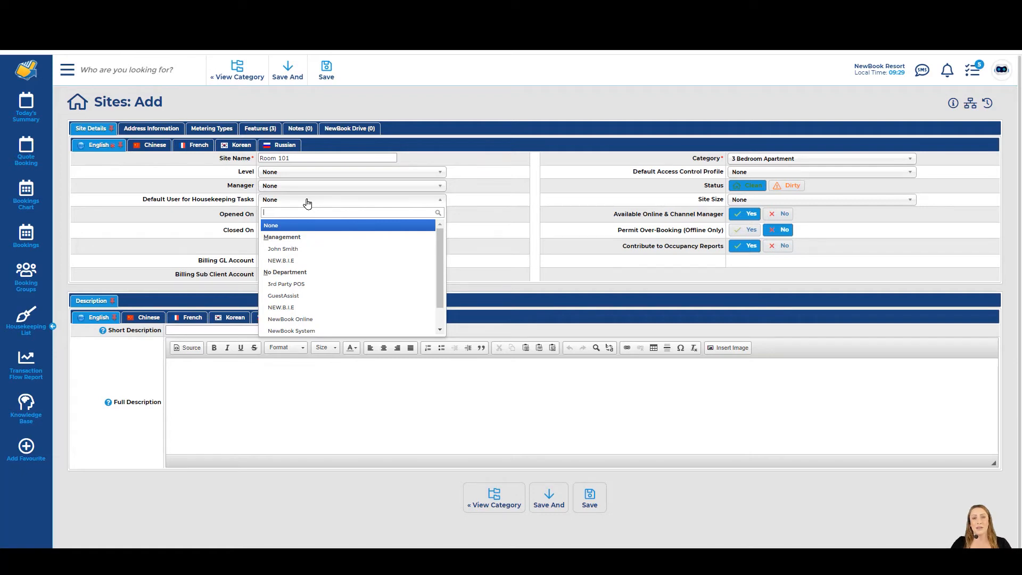
pyautogui.moveTo(297, 158); pyautogui.dragTo(246, 159)
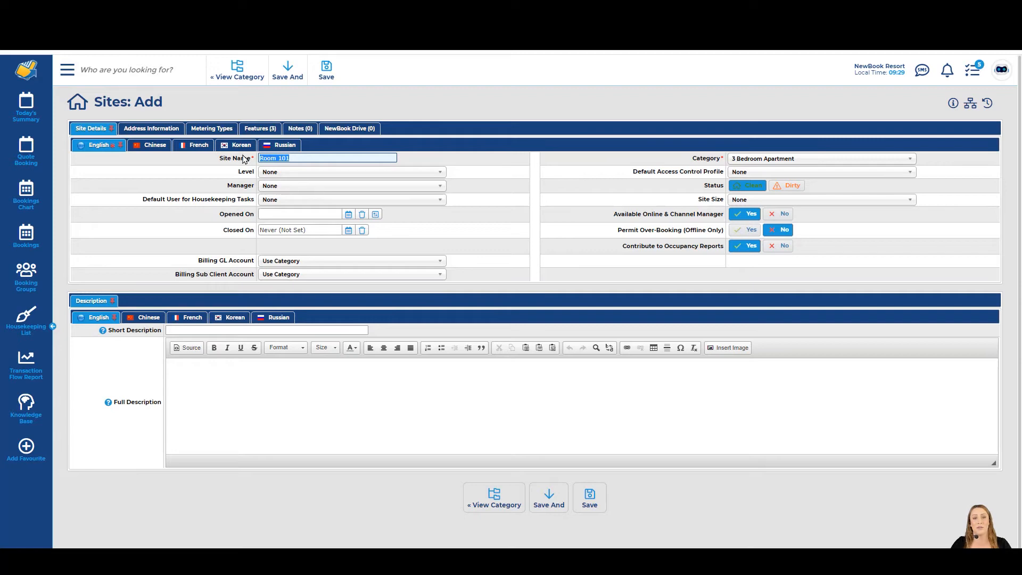
# - Review the site's status setting and the available site size options without choosing a size
pyautogui.moveTo(701, 187); pyautogui.dragTo(725, 190)
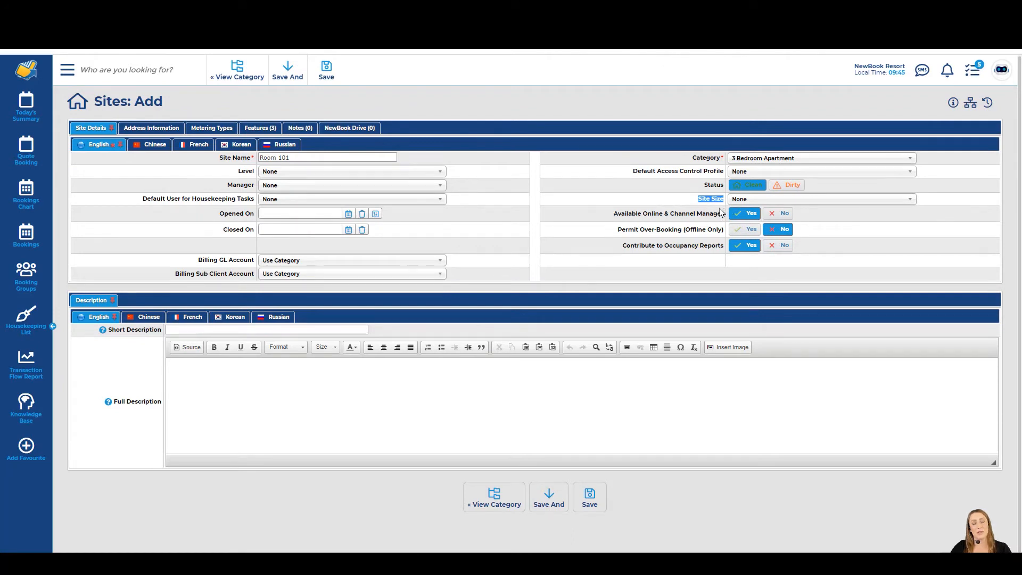
pyautogui.click(739, 202)
pyautogui.scroll(-1, 741, 229)
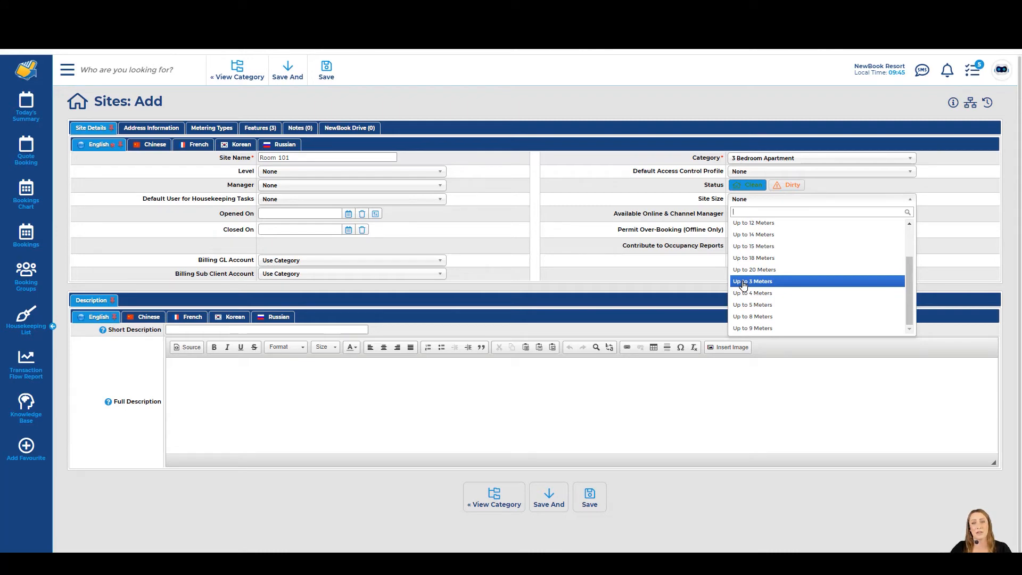
pyautogui.click(695, 226)
# - Set Room 101's Opened On date to 21 May 2020
pyautogui.moveTo(216, 215); pyautogui.dragTo(254, 233)
pyautogui.moveTo(219, 158); pyautogui.dragTo(248, 164)
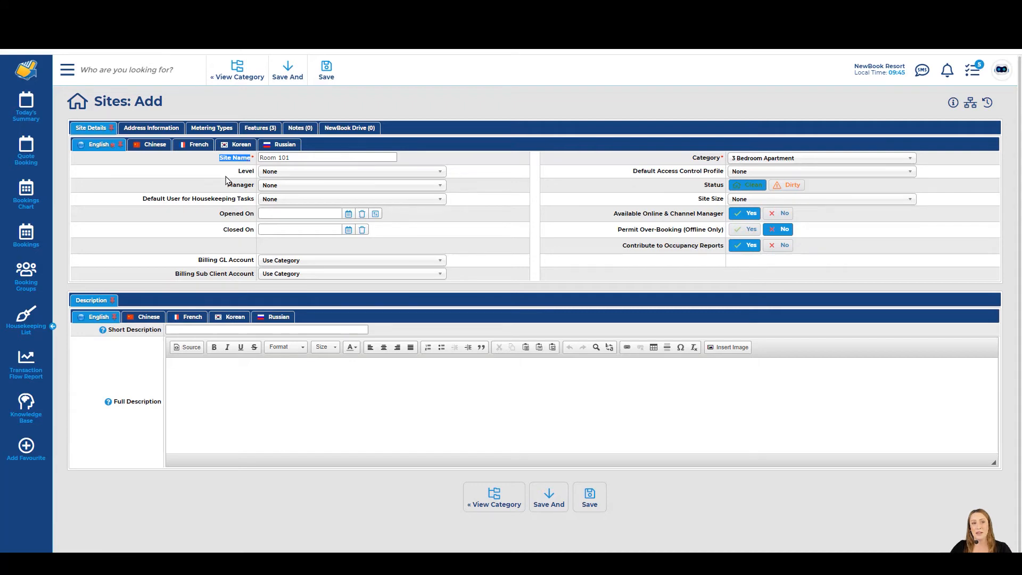
pyautogui.moveTo(218, 215); pyautogui.dragTo(252, 218)
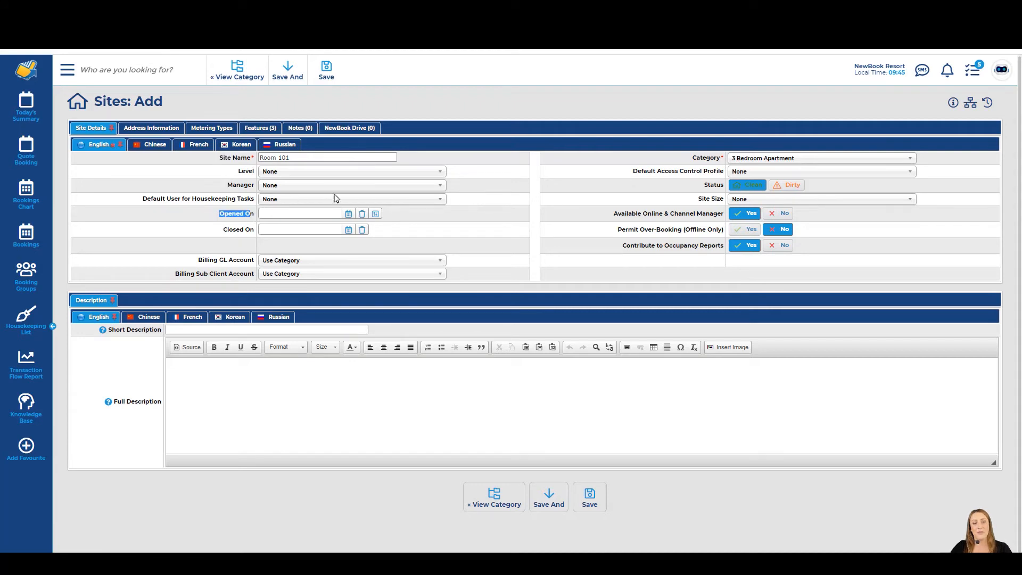
pyautogui.click(348, 214)
pyautogui.click(332, 296)
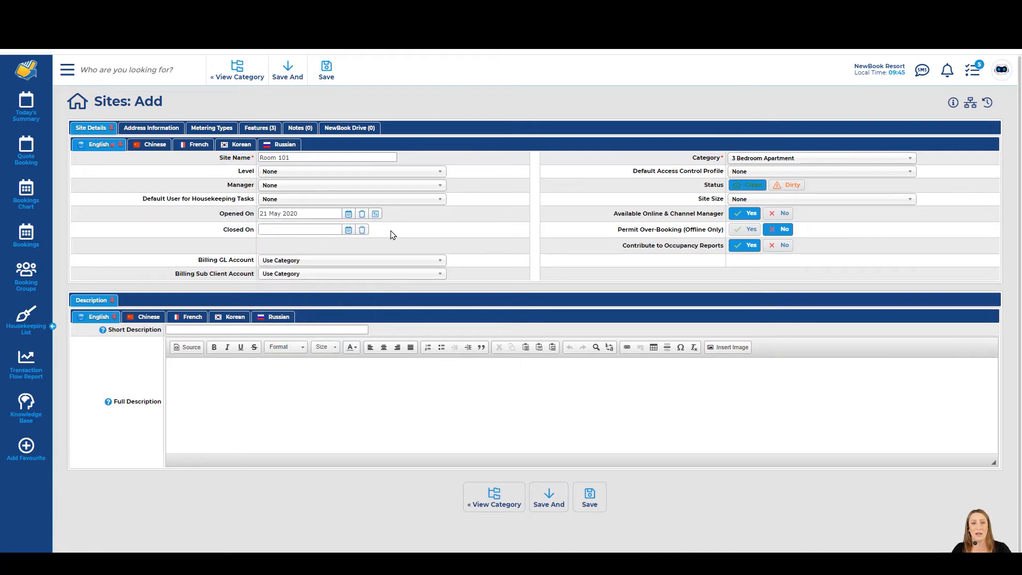
pyautogui.moveTo(222, 231); pyautogui.dragTo(252, 239)
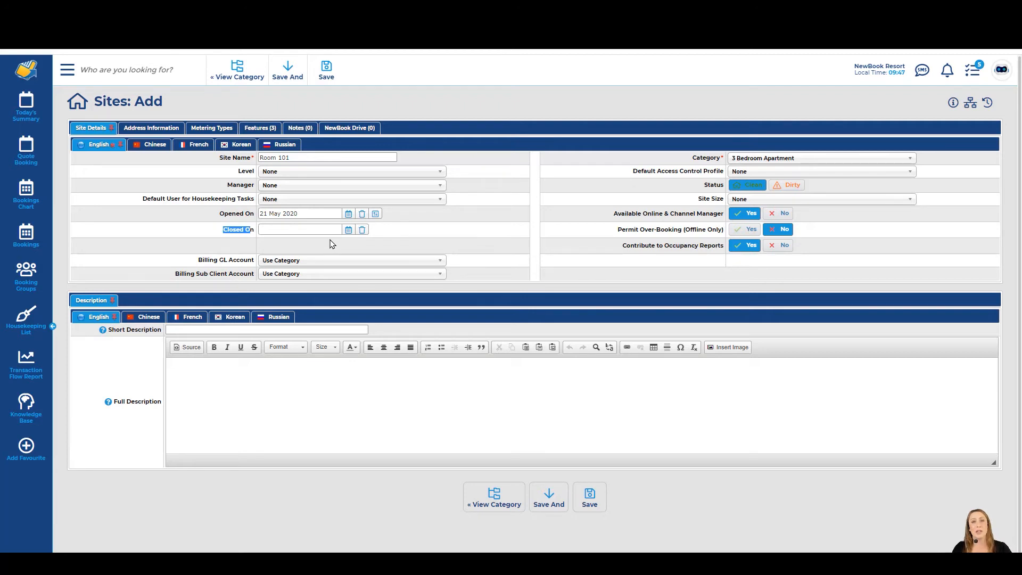
pyautogui.moveTo(219, 158); pyautogui.dragTo(252, 158)
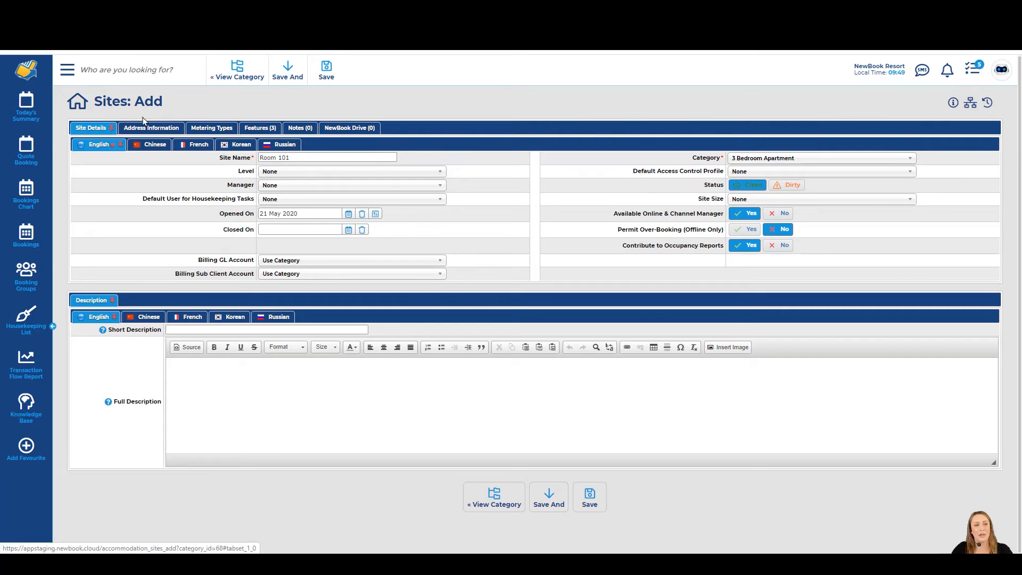
# - Open the new site's address information and examine the address lookup
pyautogui.click(147, 131)
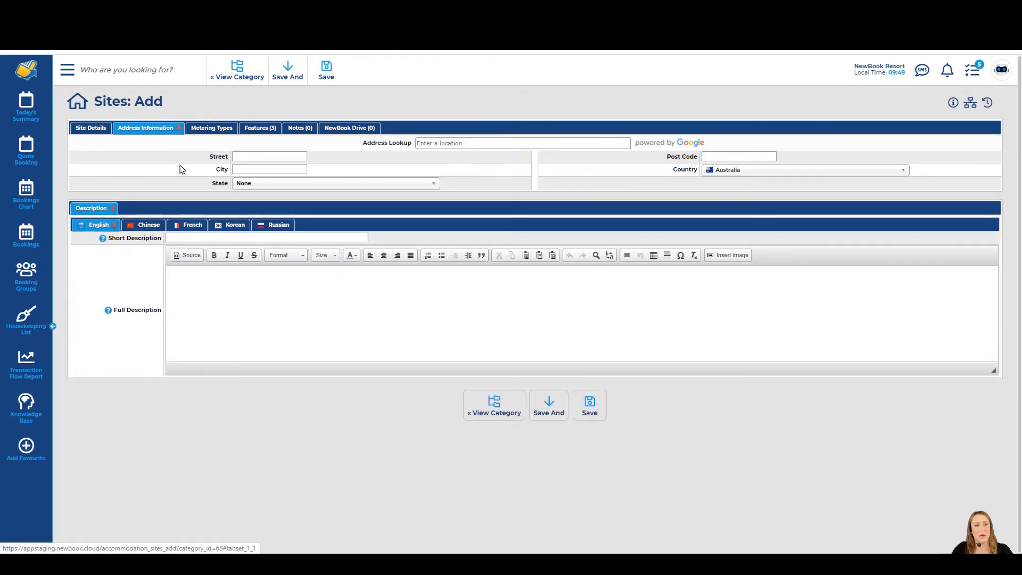
pyautogui.click(429, 143)
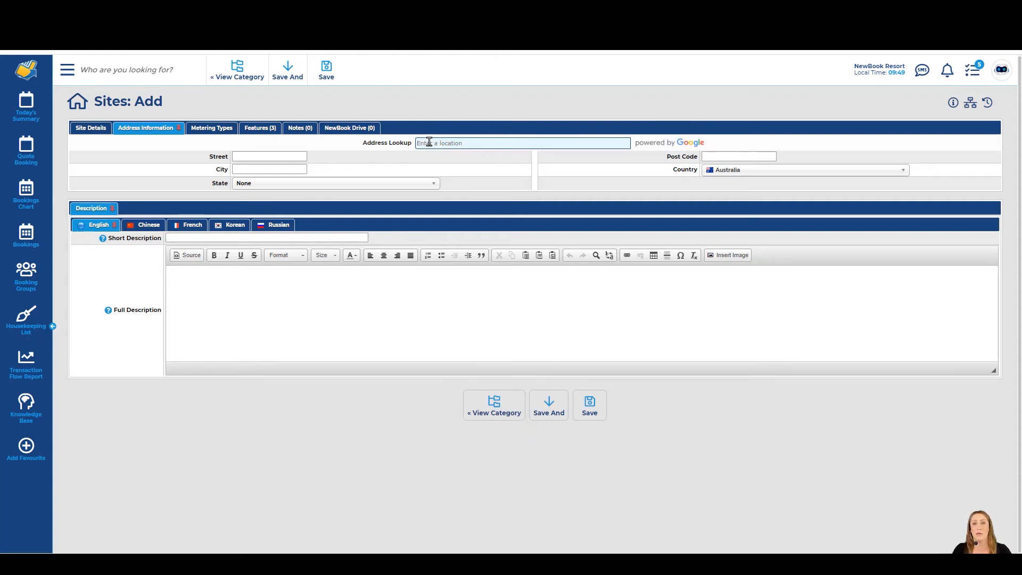
# - Try selecting all metering types for the site, Electricity, Gas and Water, and clear the selection again
pyautogui.click(213, 130)
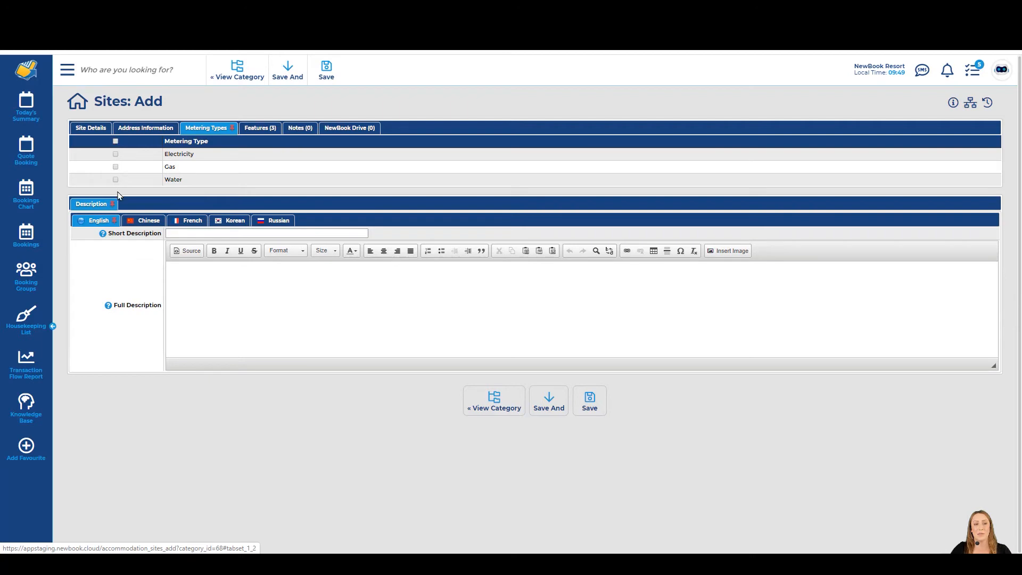
pyautogui.click(115, 142)
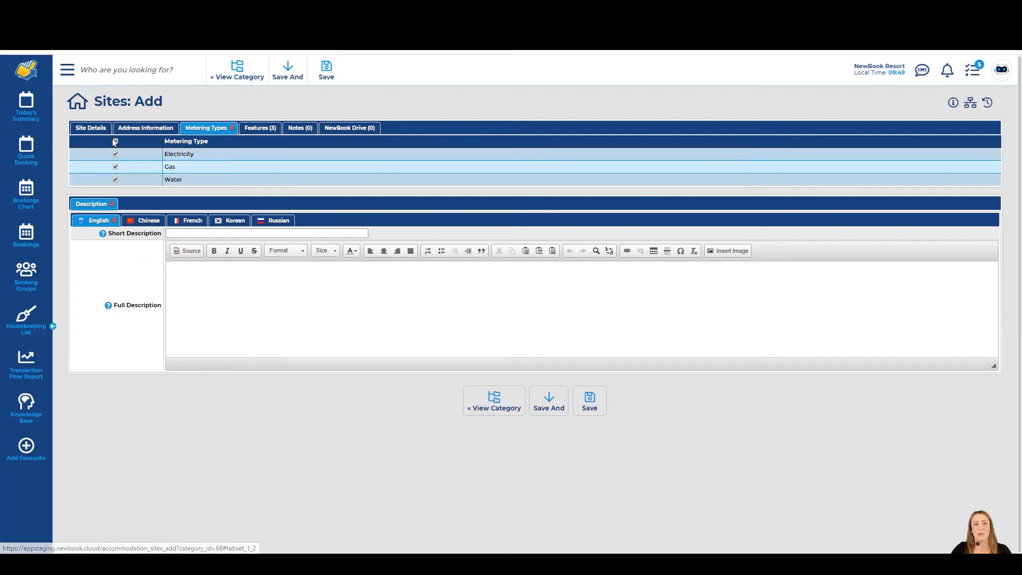
pyautogui.click(115, 142)
# - Open the new site's features and examine the Override Category Features setting
pyautogui.click(259, 128)
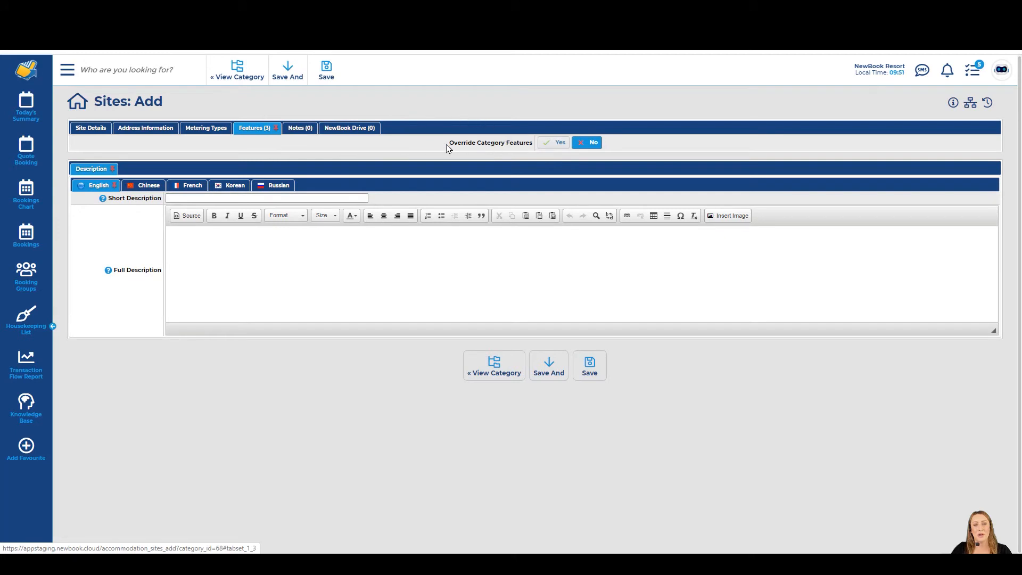
pyautogui.moveTo(449, 144); pyautogui.dragTo(531, 146)
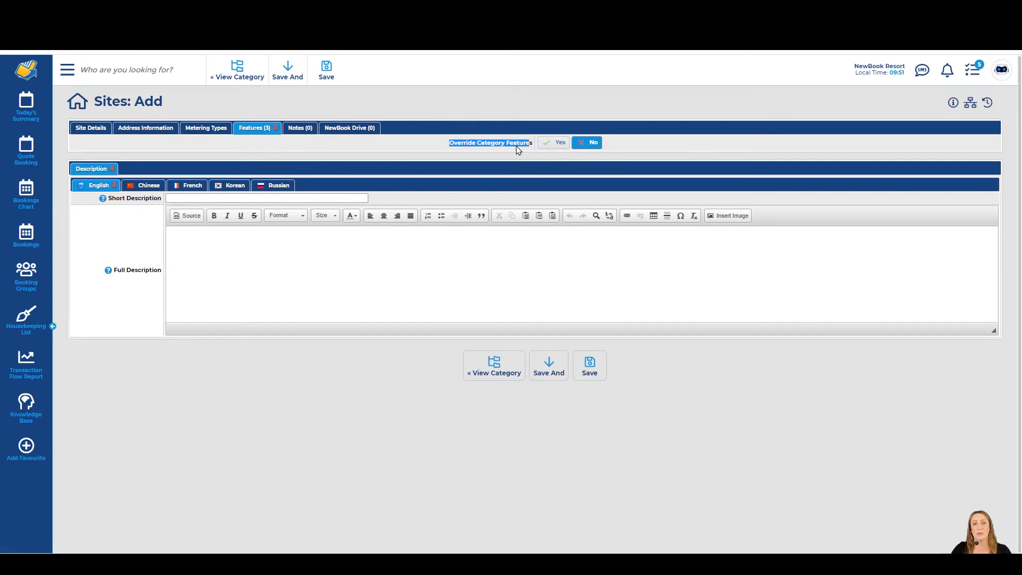
pyautogui.click(515, 150)
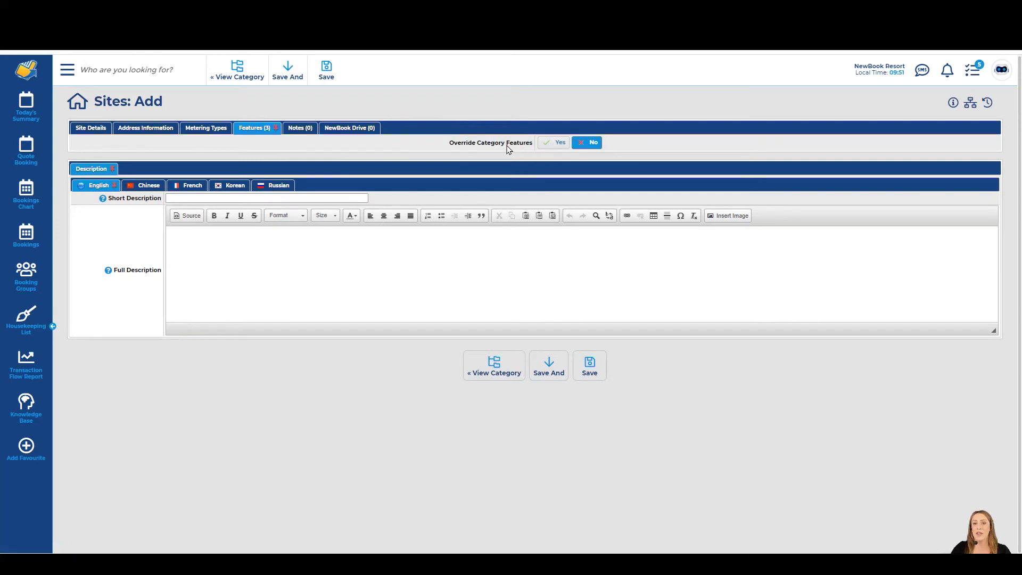
# - Override the category features for Room 101, setting Air Conditioning to 1 and Balcony to 2
pyautogui.click(554, 143)
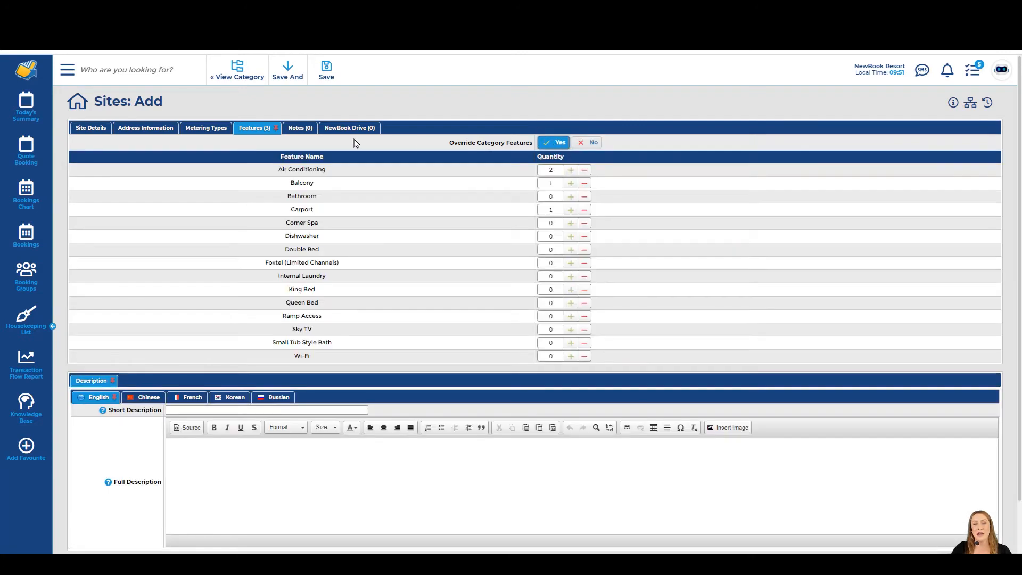
pyautogui.moveTo(277, 172); pyautogui.dragTo(341, 177)
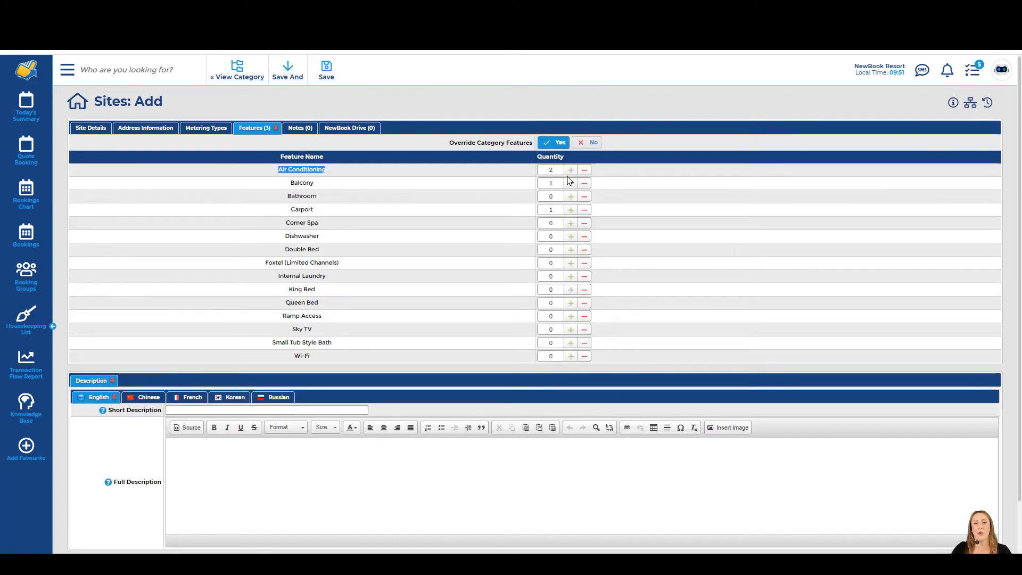
pyautogui.click(584, 171)
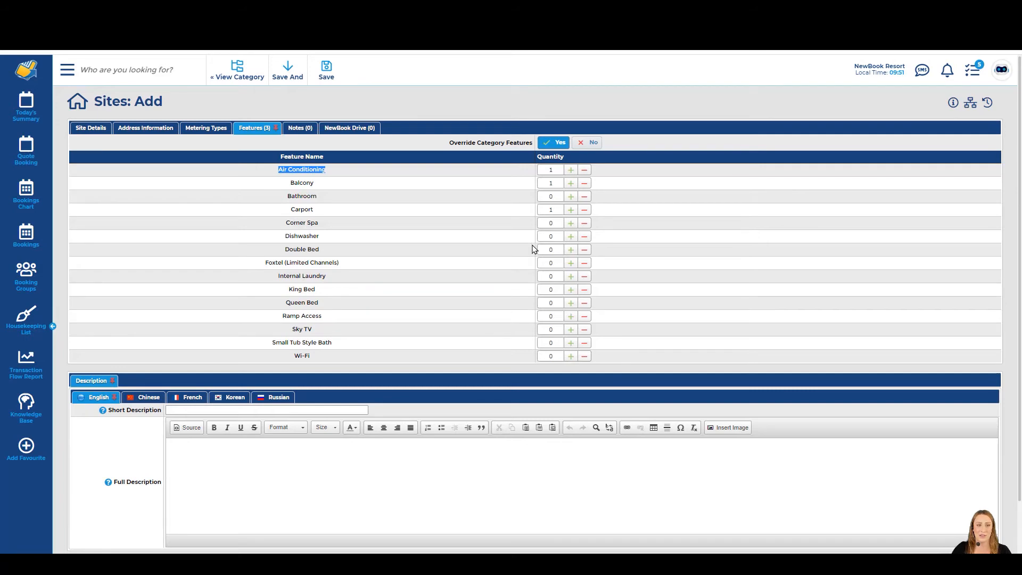
pyautogui.click(571, 183)
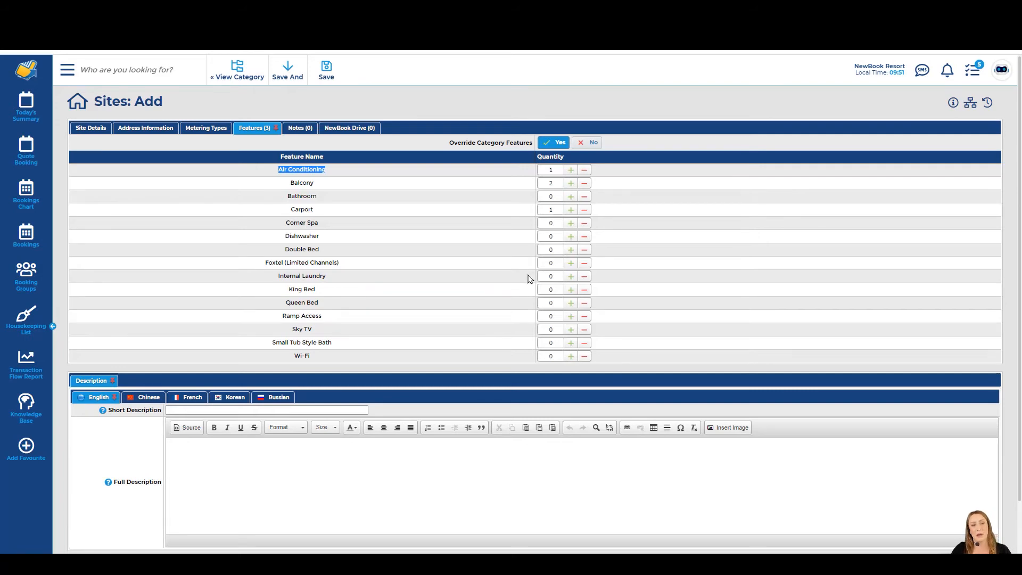
# - Examine the new site's notes, the NewBook Drive file upload, and the short and full description fields
pyautogui.click(296, 130)
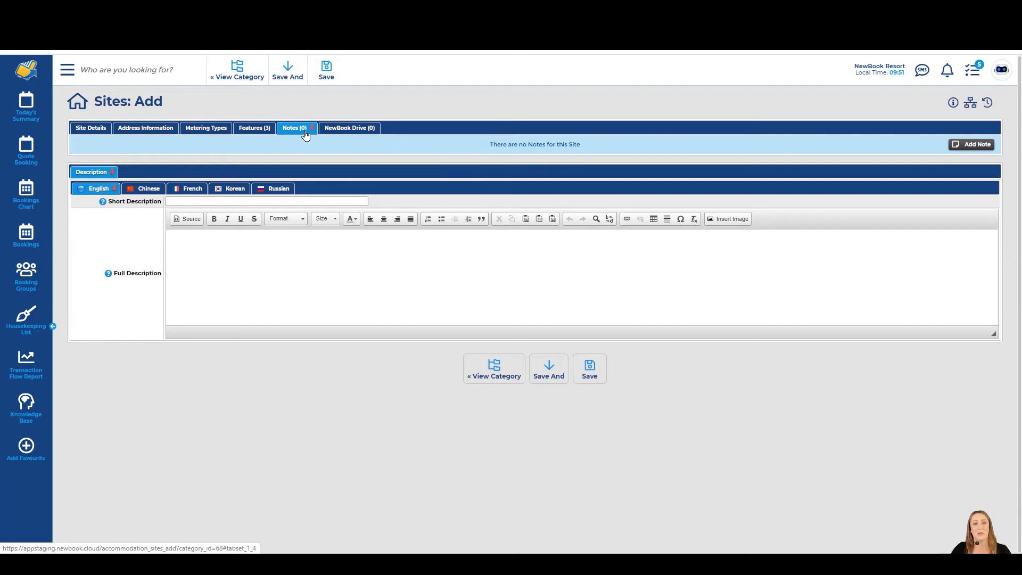
pyautogui.click(347, 128)
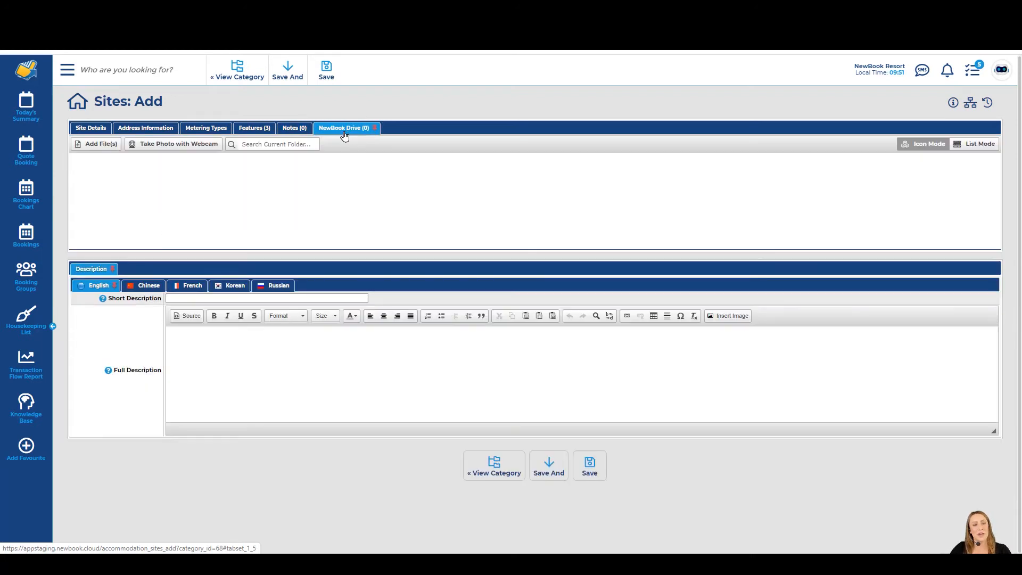
pyautogui.click(96, 144)
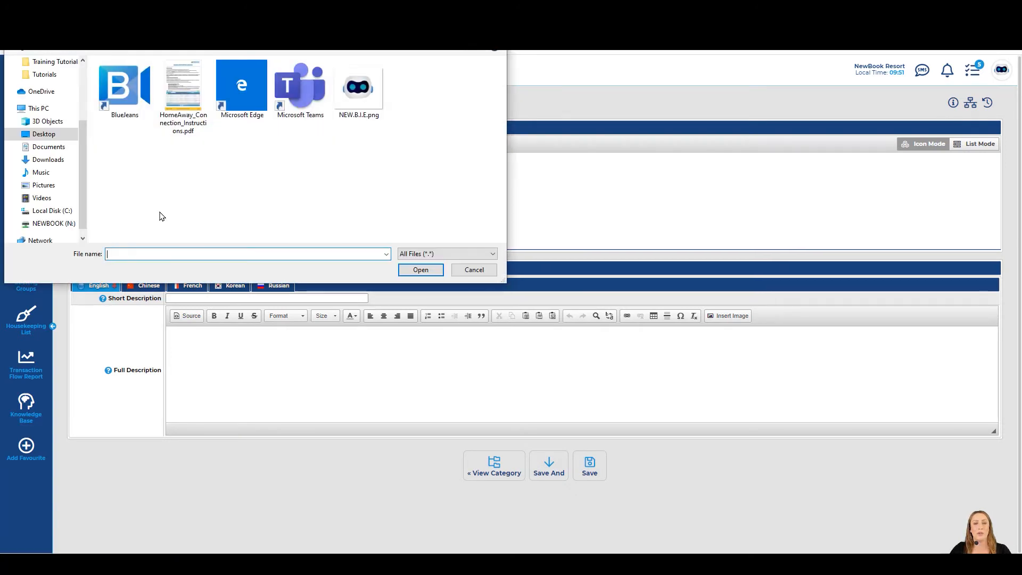
pyautogui.click(470, 270)
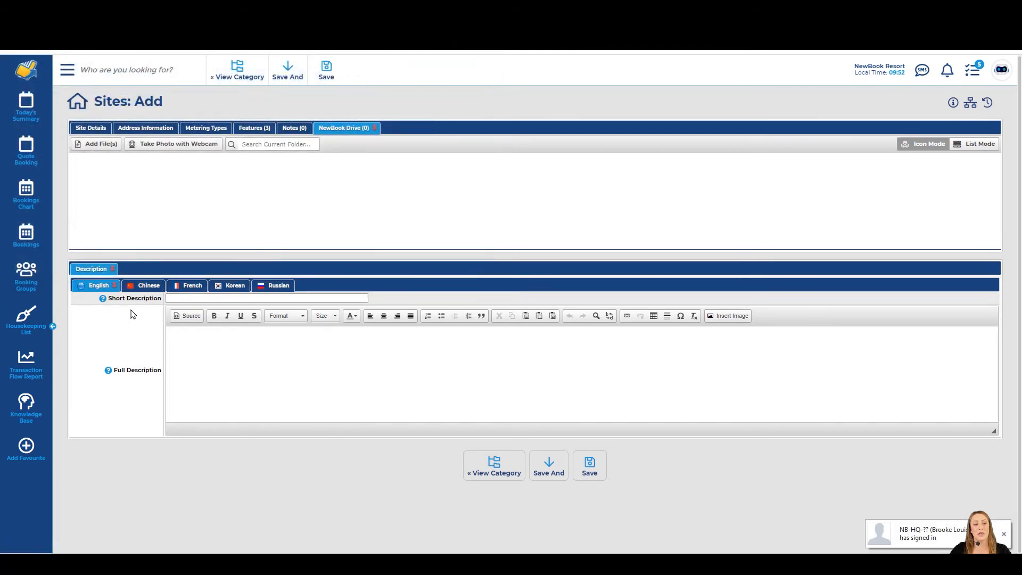
pyautogui.moveTo(107, 299); pyautogui.dragTo(149, 326)
pyautogui.moveTo(117, 370); pyautogui.dragTo(158, 382)
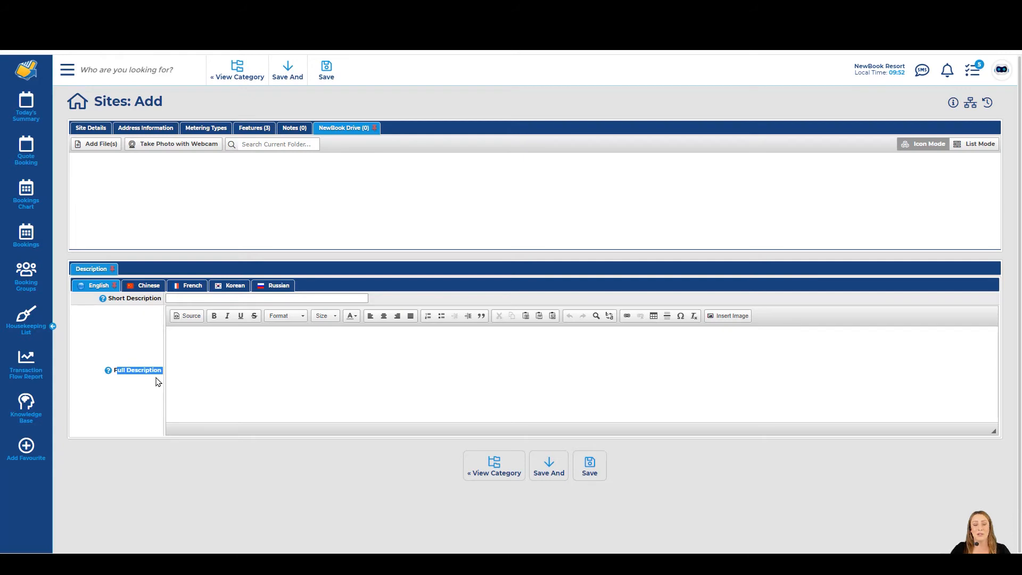
# - Save the new site Room 101 and open its 3 Bedroom Apartment category
pyautogui.click(588, 474)
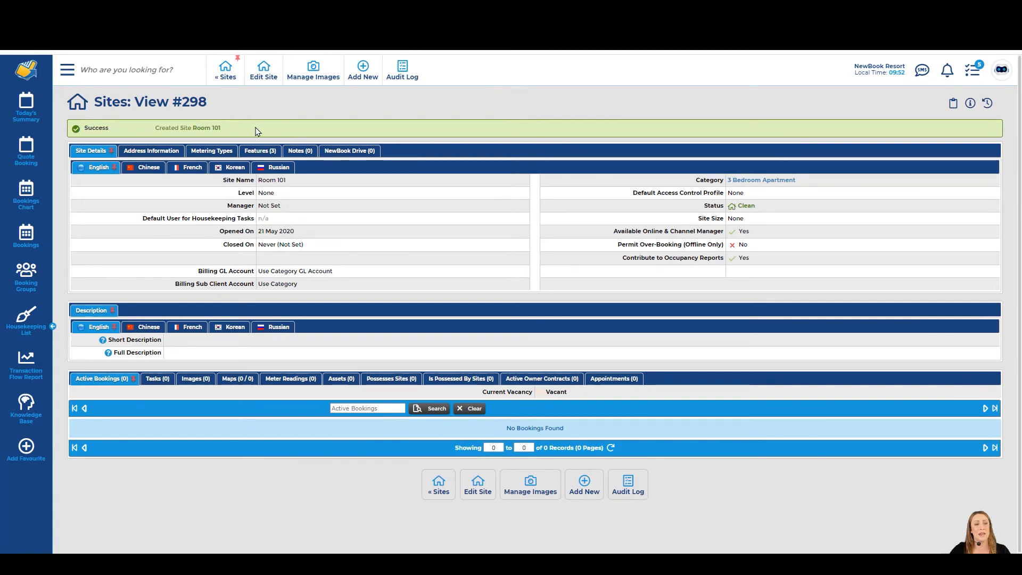
pyautogui.tripleClick(248, 185)
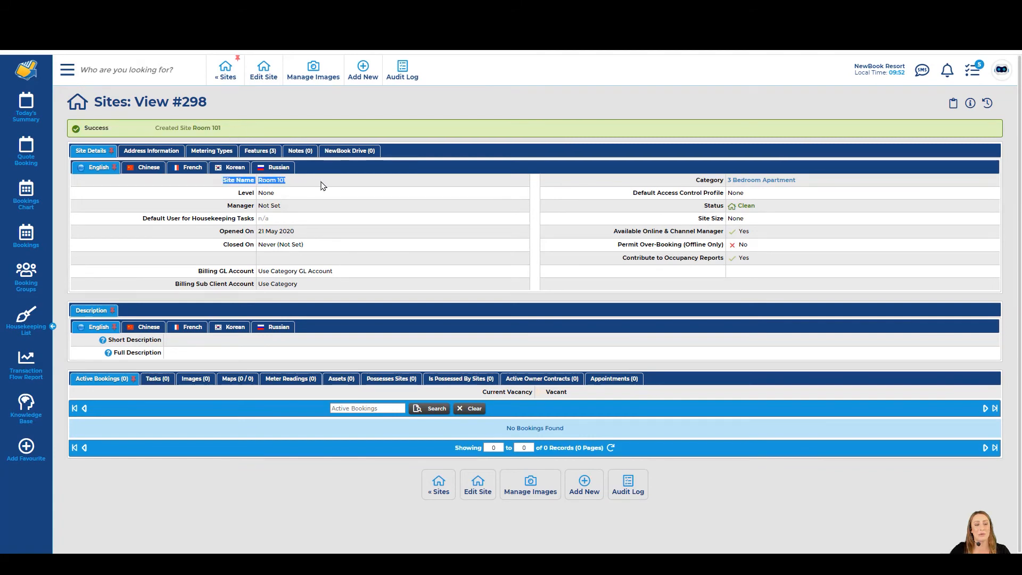
pyautogui.moveTo(686, 182); pyautogui.dragTo(812, 186)
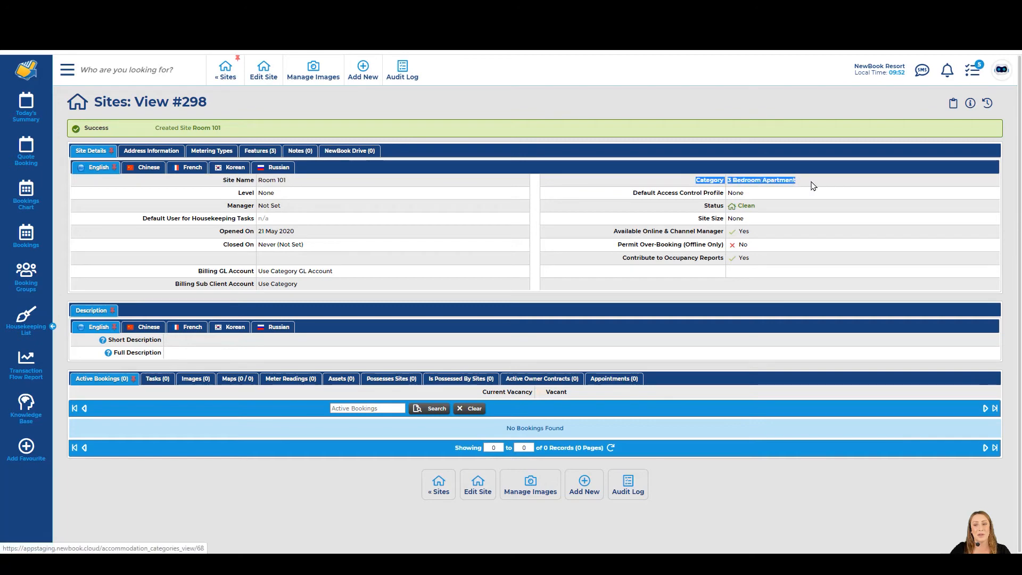
pyautogui.click(846, 186)
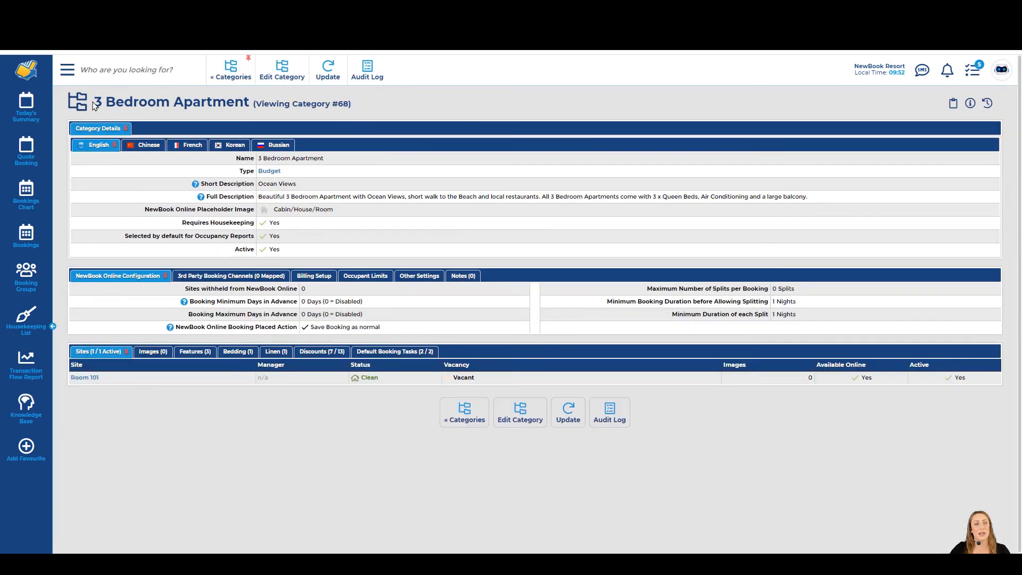
pyautogui.moveTo(93, 103); pyautogui.dragTo(371, 113)
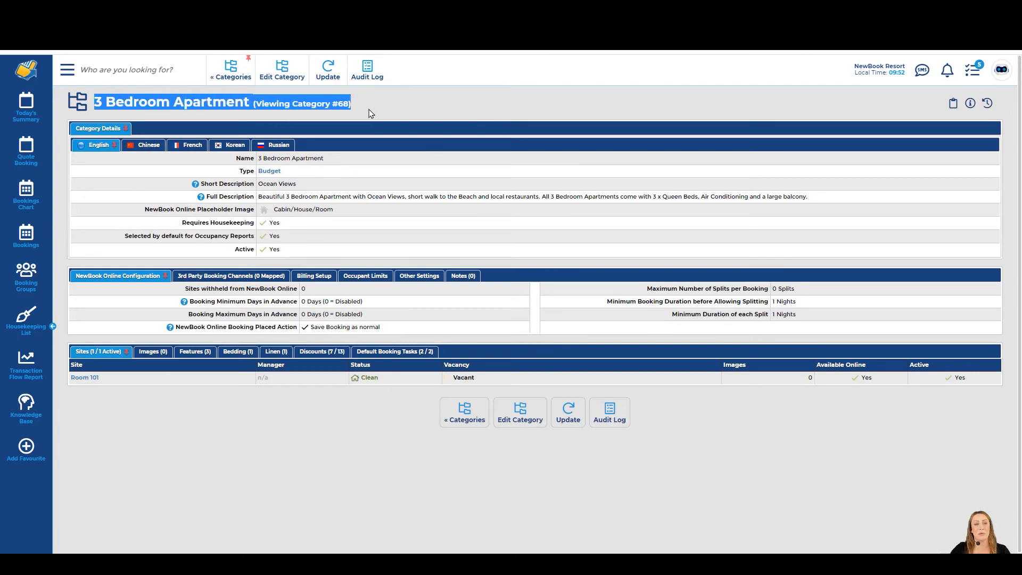
pyautogui.click(371, 113)
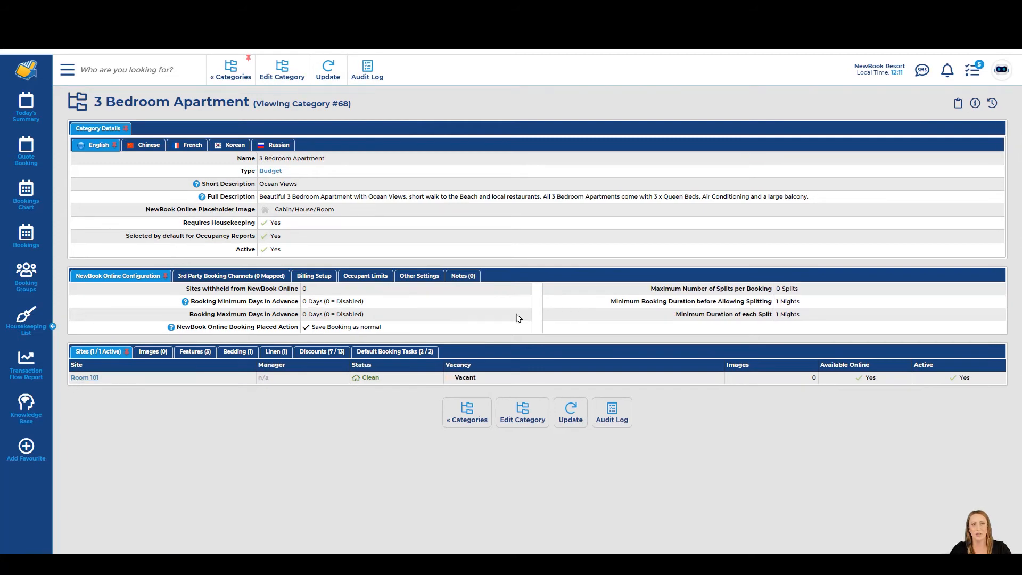
# - Open the Bookings Chart to check how Room 101 is listed under 3 Bedroom Apartment
pyautogui.click(26, 194)
pyautogui.moveTo(92, 101); pyautogui.dragTo(328, 110)
pyautogui.click(328, 111)
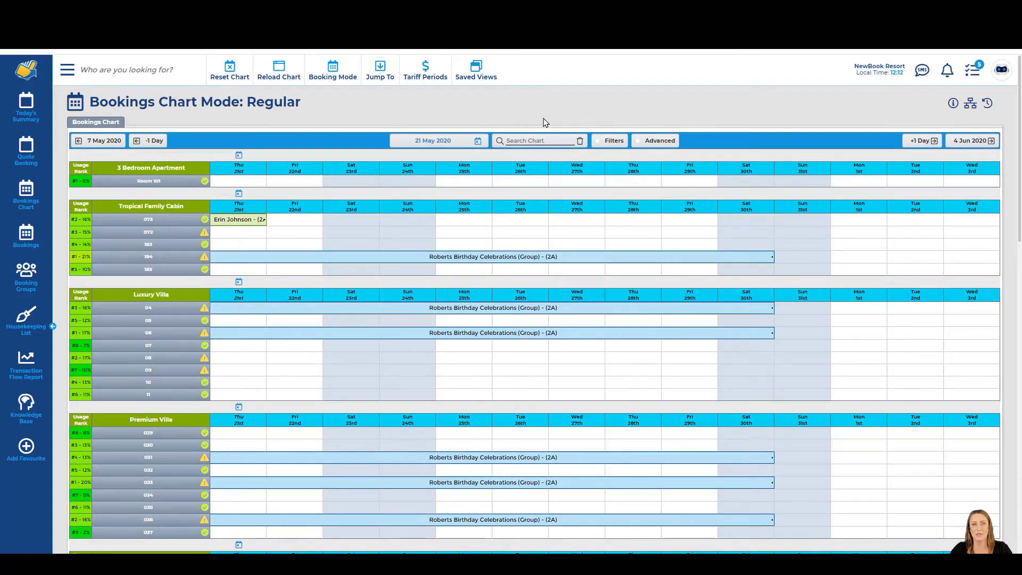
# - Find and open the list of accommodation categories by searching for "categ"
pyautogui.click(64, 67)
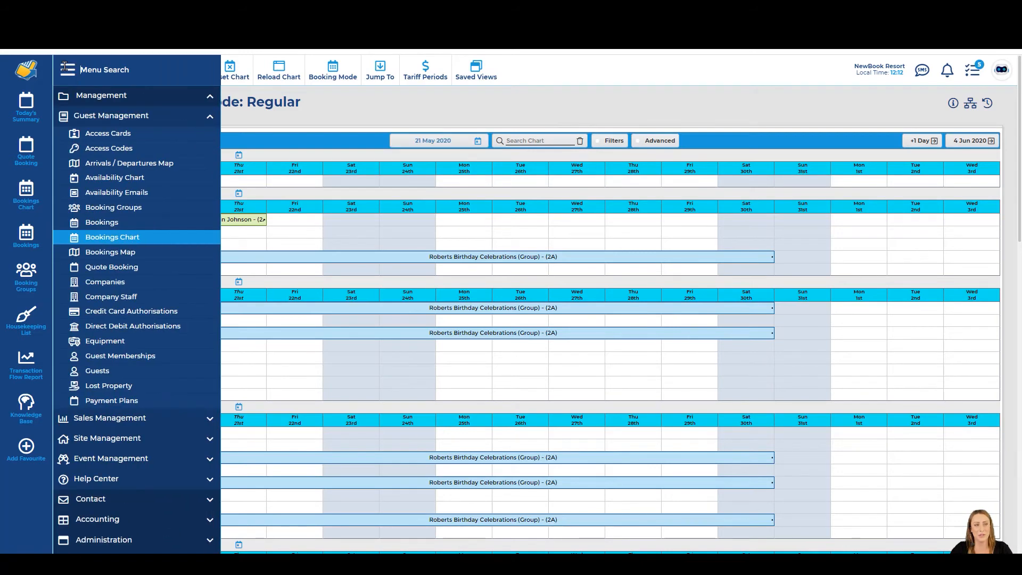
pyautogui.write('categ')
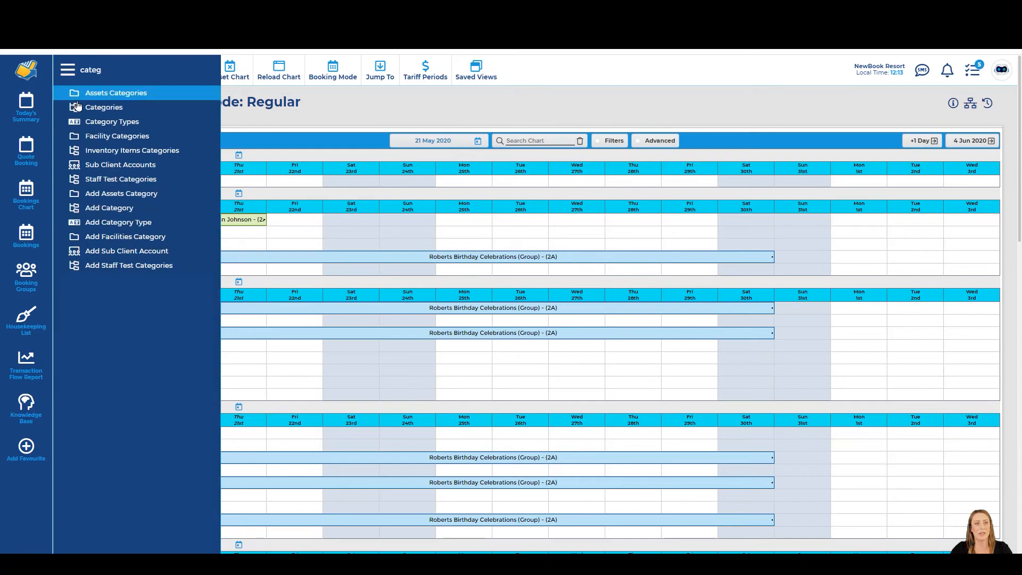
pyautogui.click(77, 93)
pyautogui.moveTo(77, 106); pyautogui.dragTo(207, 113)
pyautogui.click(206, 125)
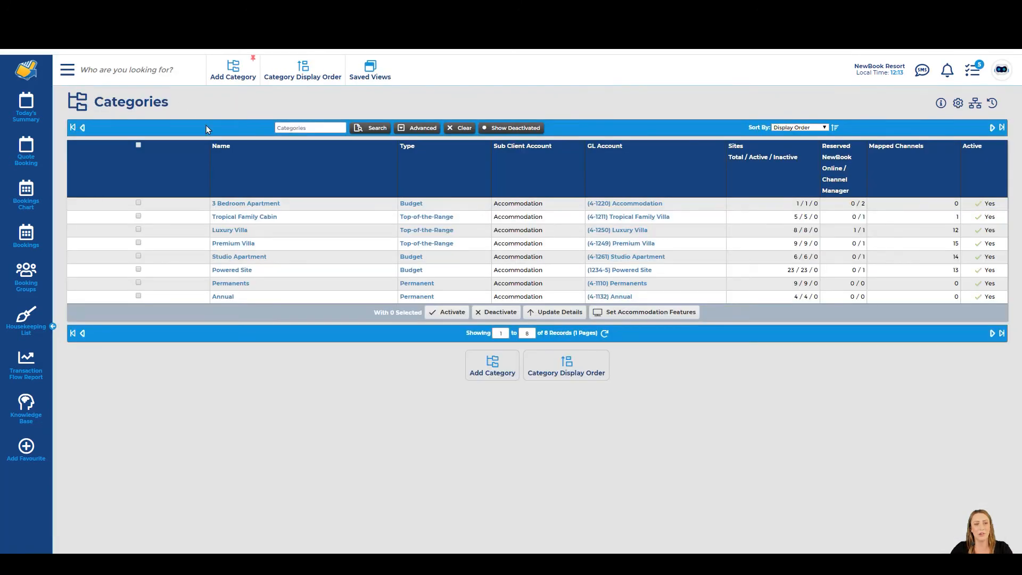
# - Add a site named Room 102 to the 3 Bedroom Apartment category, saving it with the option to add another
pyautogui.click(245, 205)
pyautogui.click(329, 75)
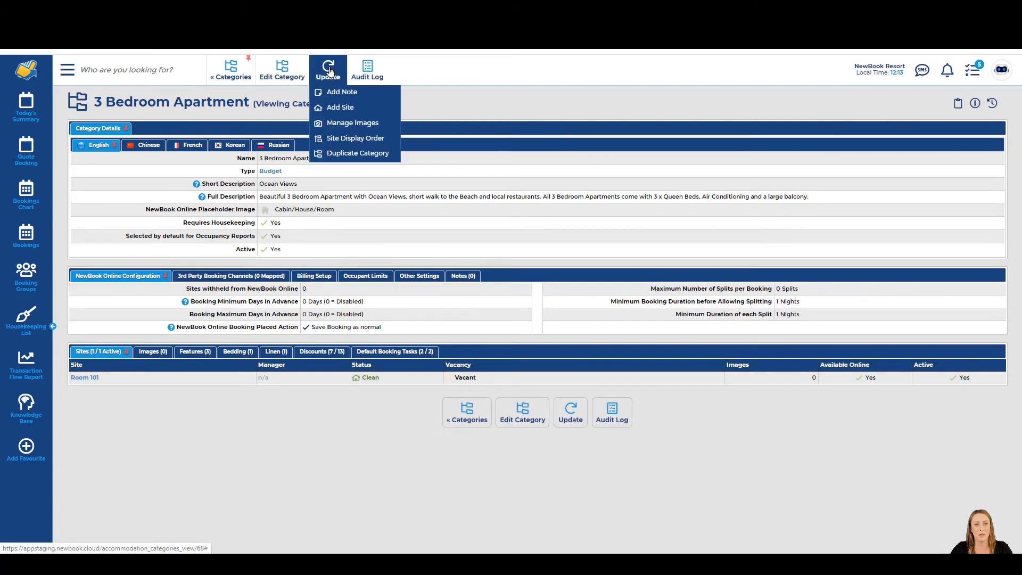
pyautogui.click(332, 109)
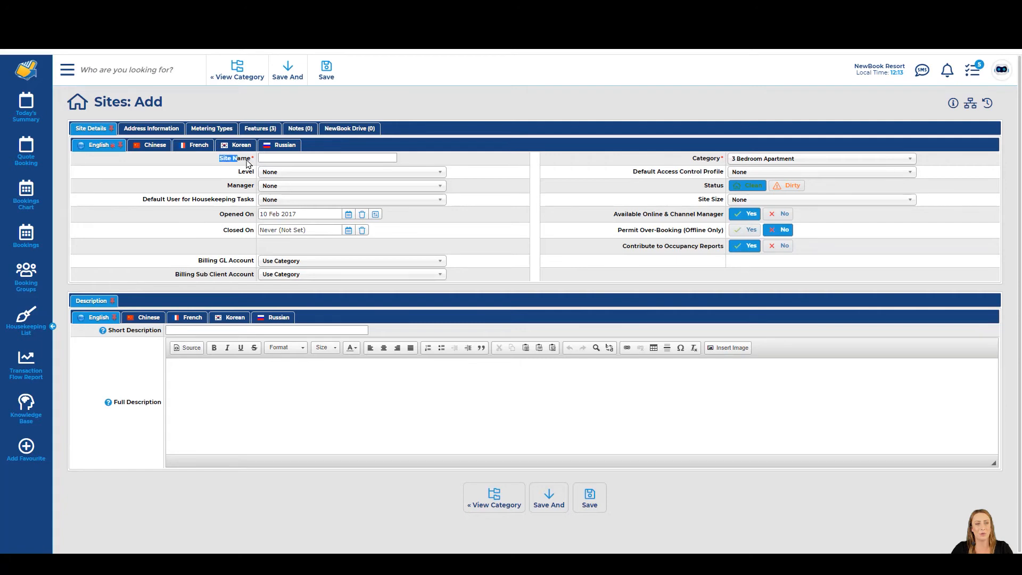
pyautogui.click(268, 157)
pyautogui.write('Room 102')
pyautogui.moveTo(260, 157); pyautogui.dragTo(297, 158)
pyautogui.click(298, 158)
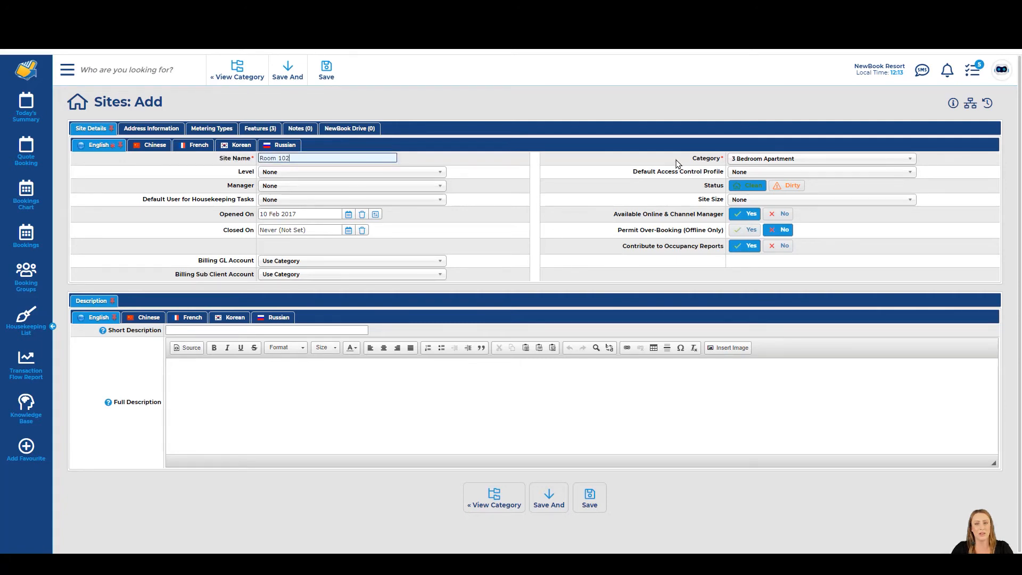
pyautogui.doubleClick(697, 158)
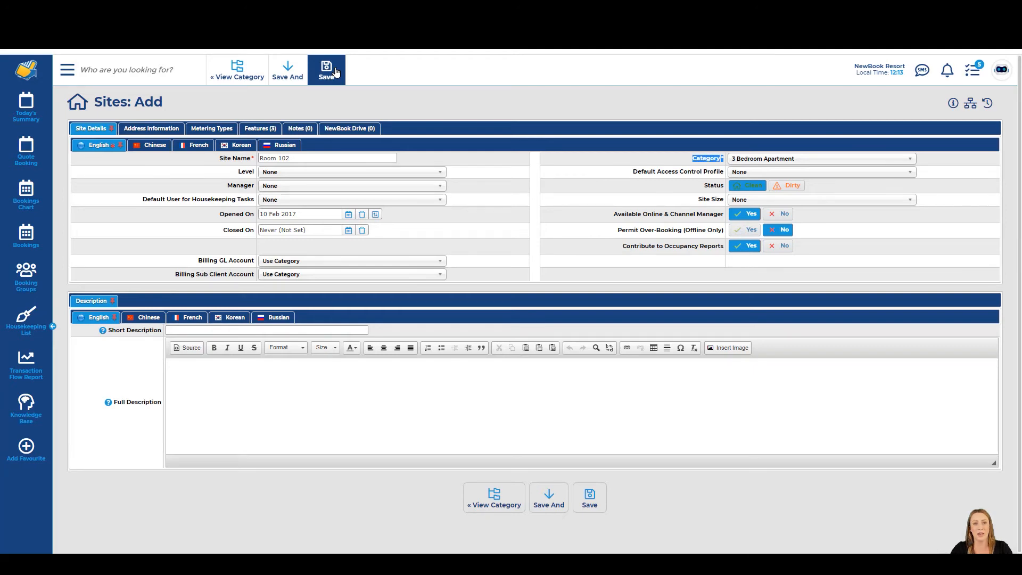
pyautogui.moveTo(290, 67)
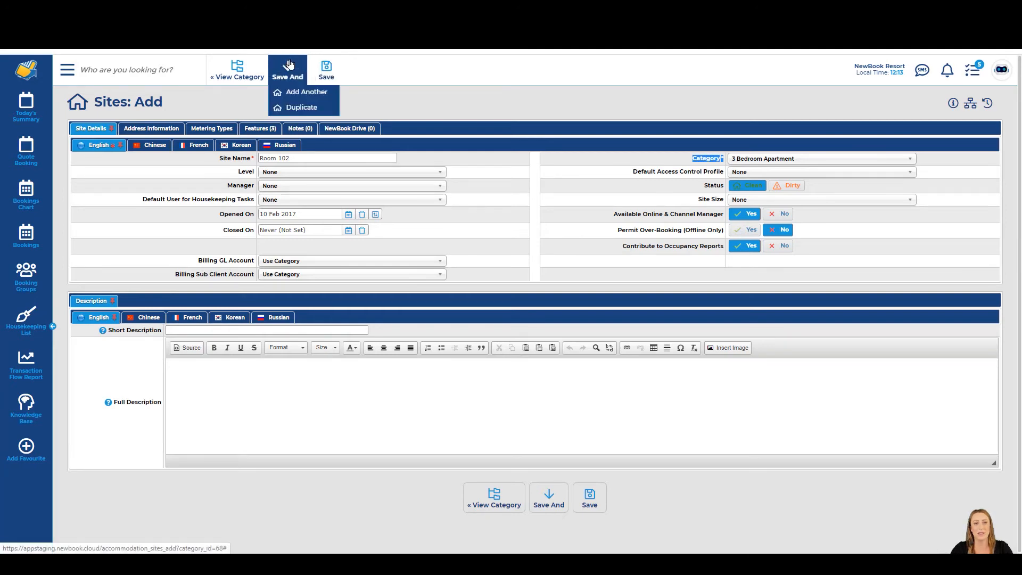
pyautogui.click(293, 94)
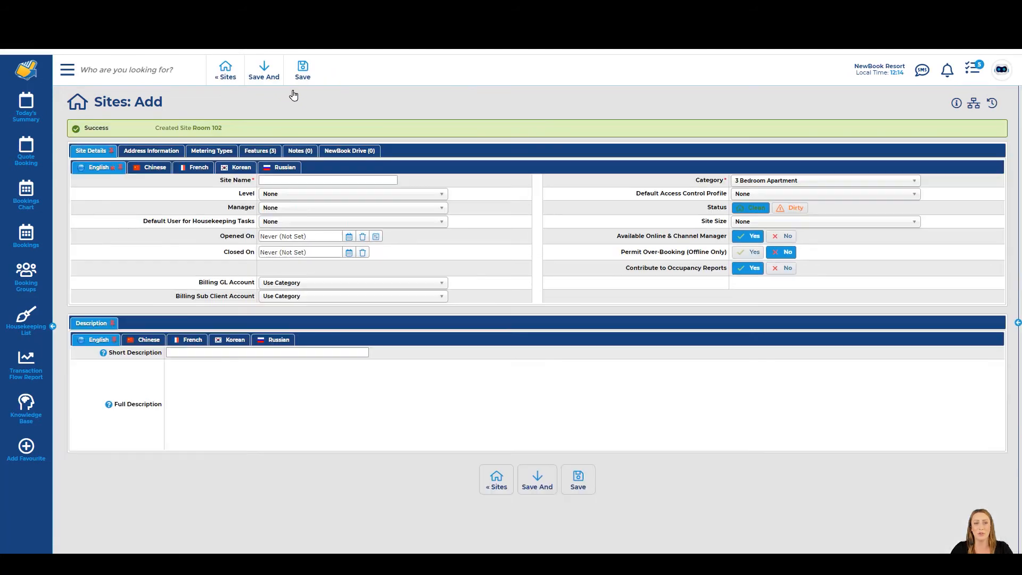
# - Name the next site Room 103, keep its category as 3 Bedroom Apartment, and save it
pyautogui.moveTo(94, 102); pyautogui.dragTo(181, 108)
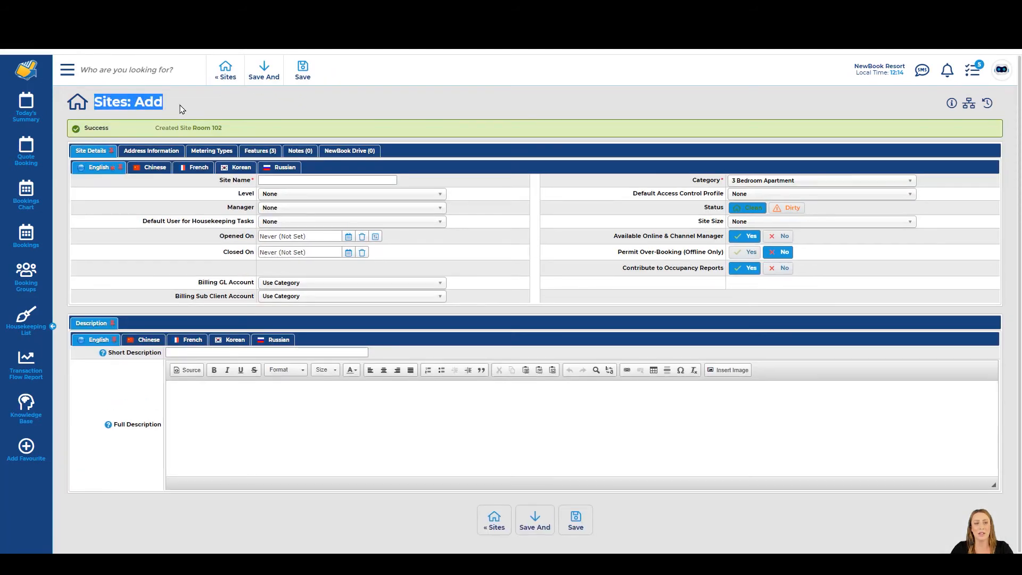
pyautogui.click(291, 180)
pyautogui.write('Room 103')
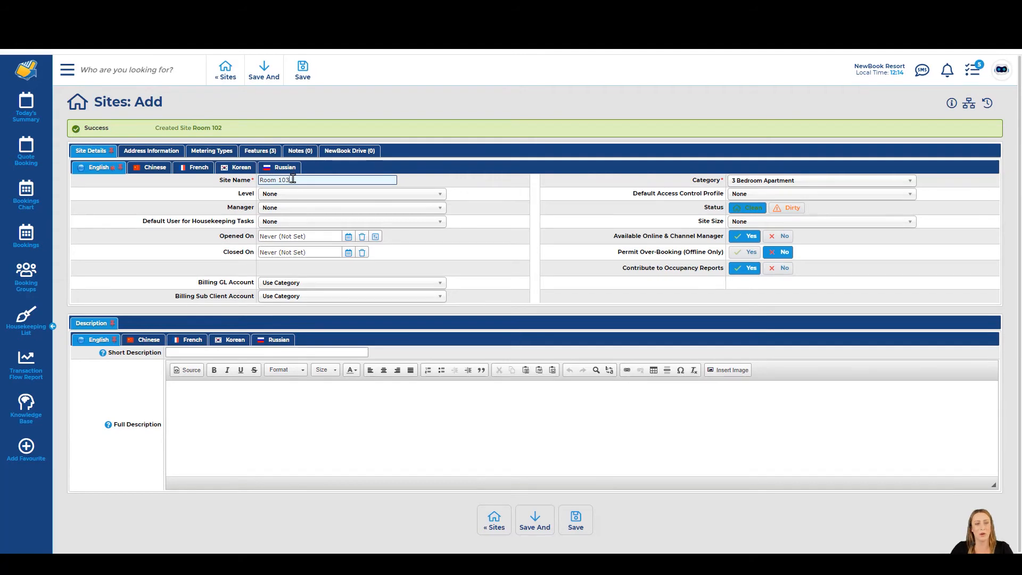
pyautogui.moveTo(693, 180); pyautogui.dragTo(721, 182)
pyautogui.click(763, 184)
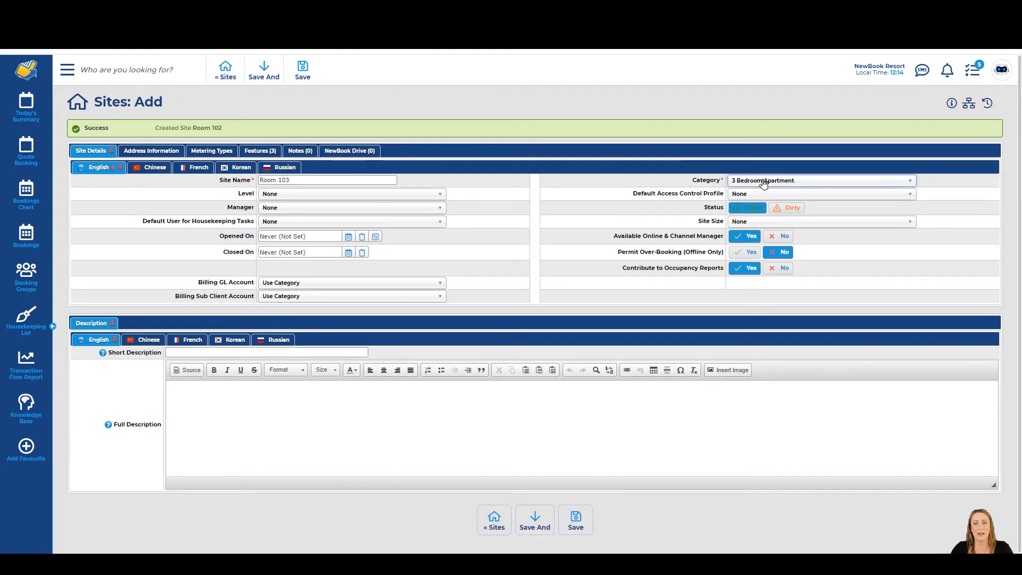
pyautogui.click(296, 68)
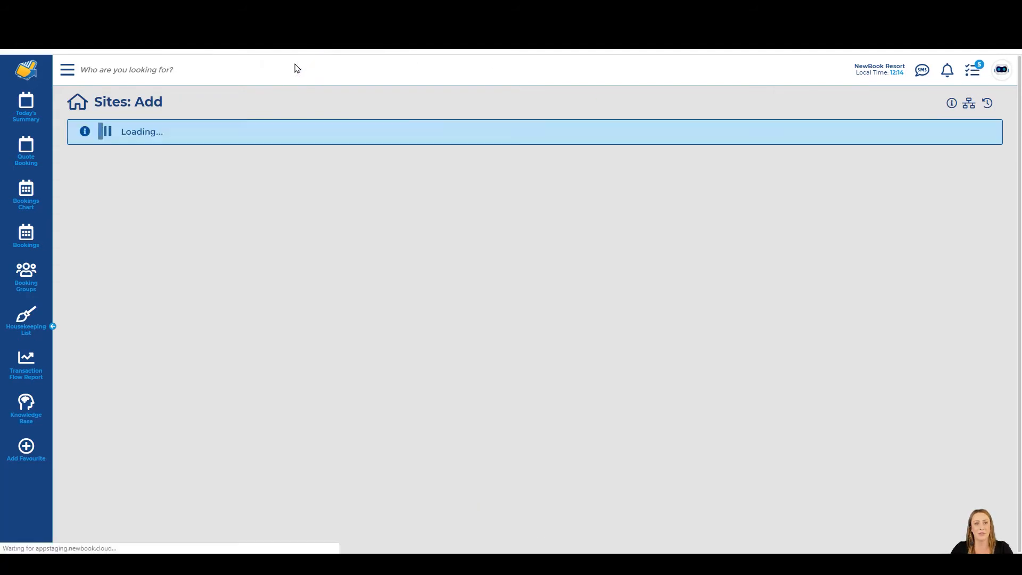
# - Check the new sites in the 3 Bedroom Apartment category and on the Bookings Chart
pyautogui.moveTo(695, 181); pyautogui.dragTo(725, 182)
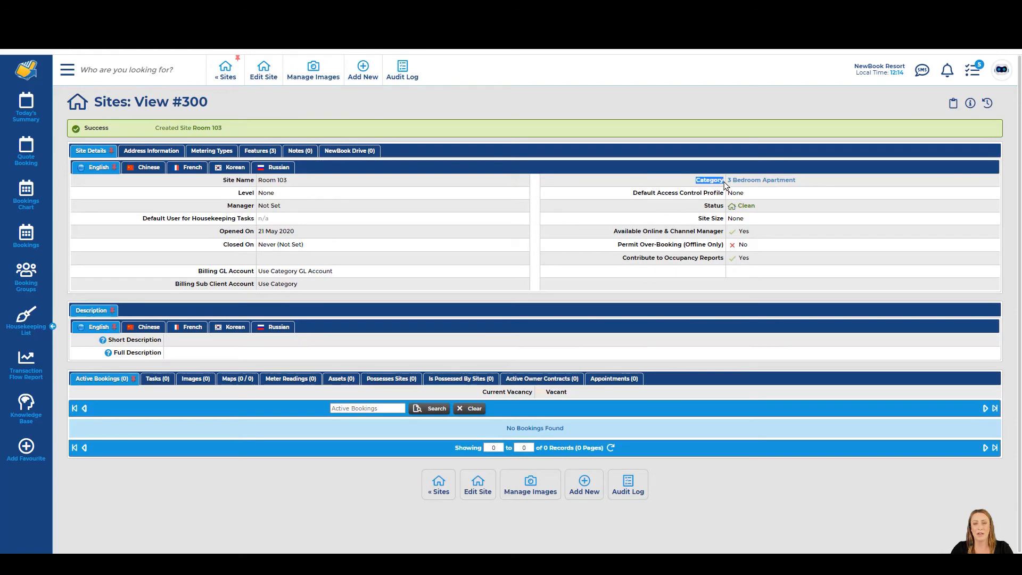
pyautogui.click(758, 181)
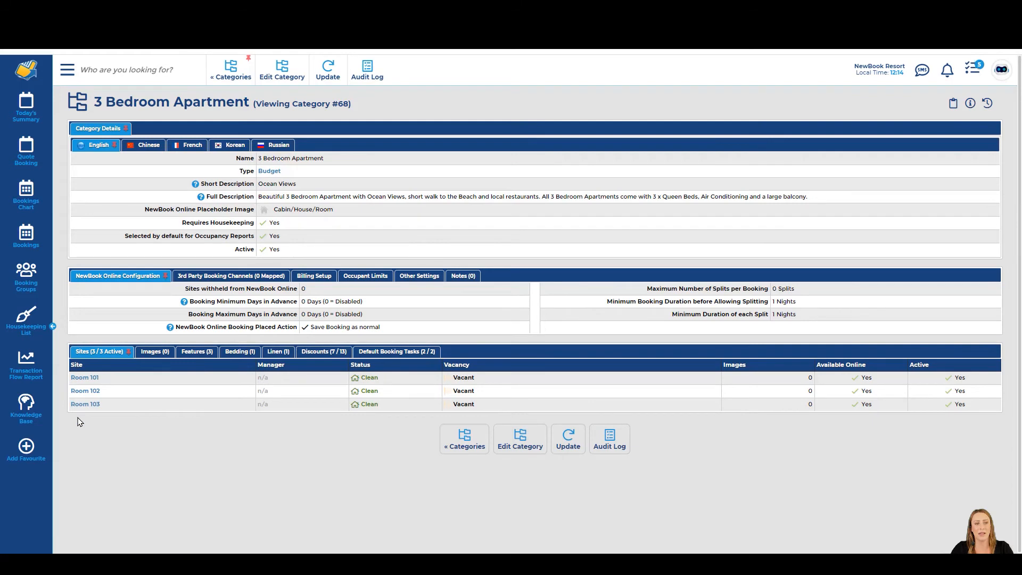
pyautogui.click(34, 289)
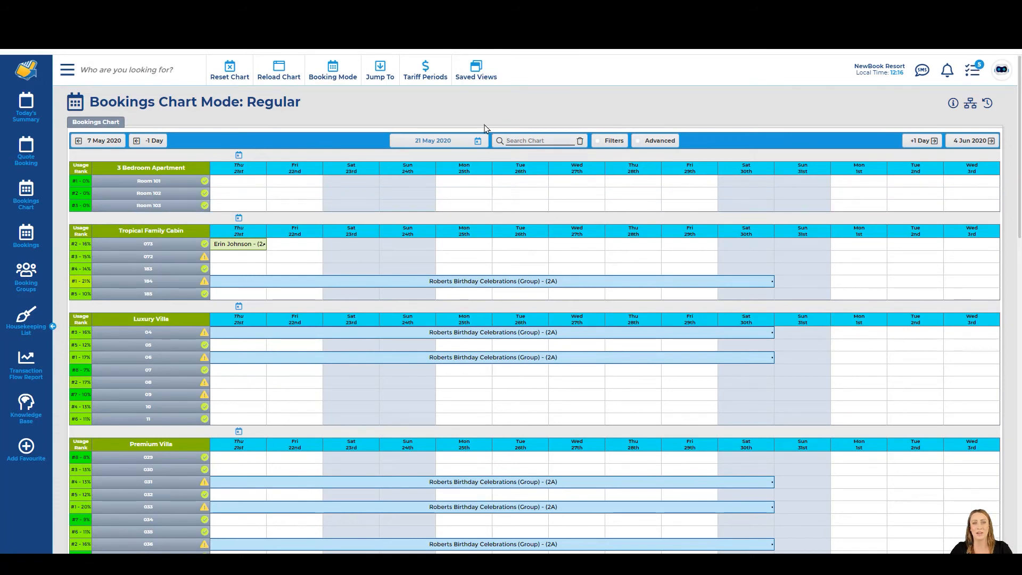
# - Find the Add Site function by searching for "add site" and open a blank site form
pyautogui.click(67, 70)
pyautogui.write('add')
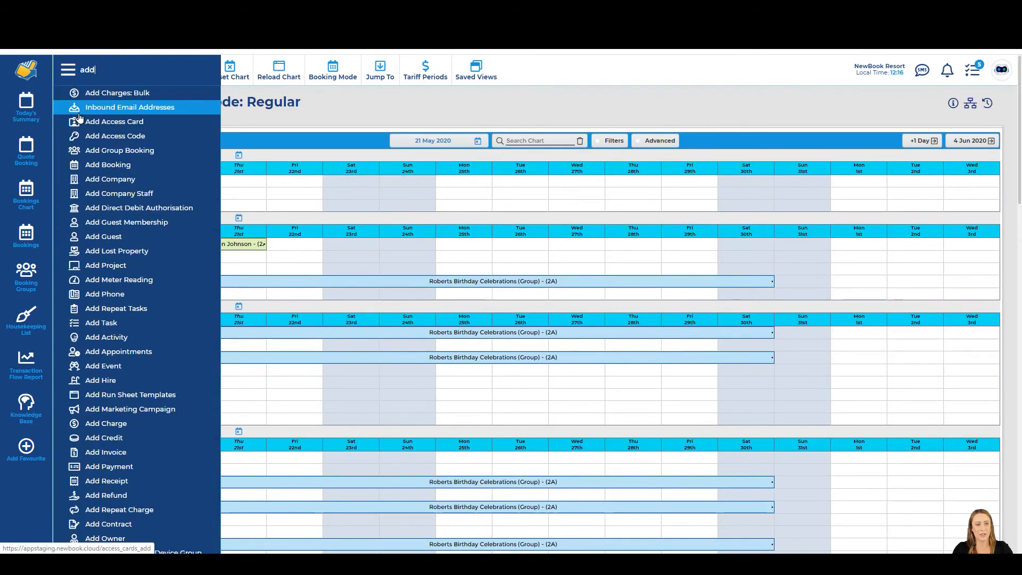
pyautogui.write(' site')
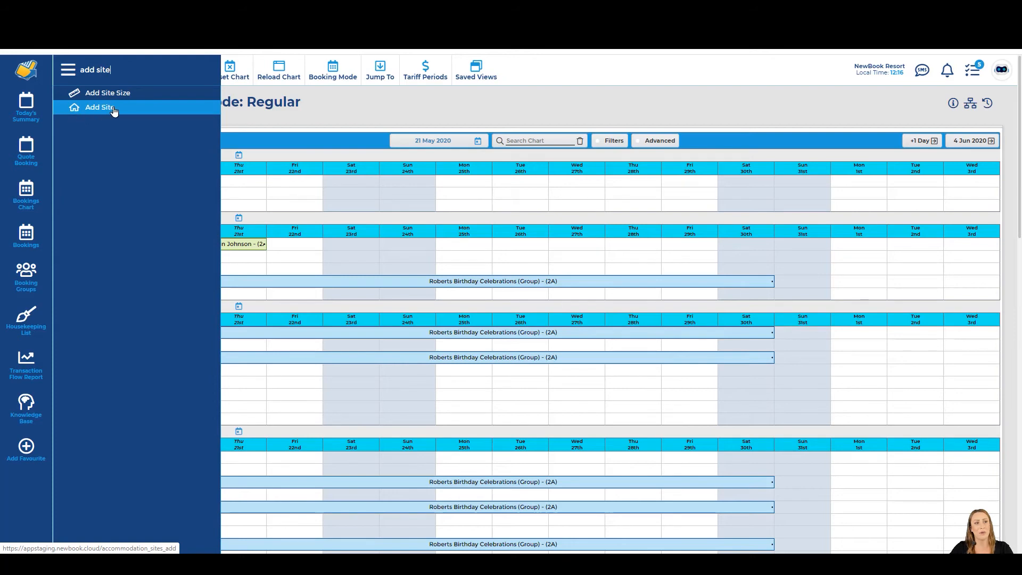
pyautogui.click(80, 109)
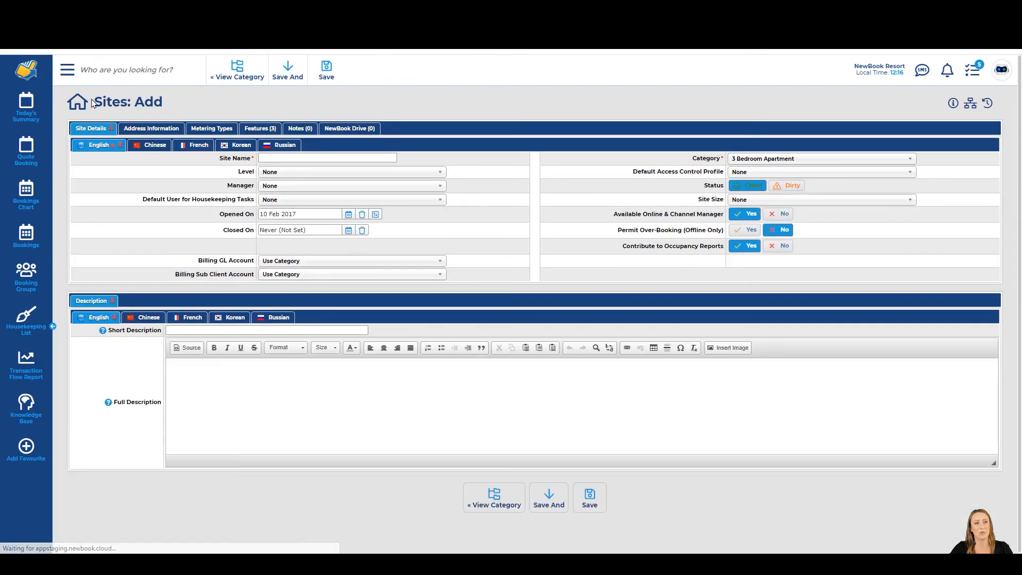
# - Name the new site Room 104, keep its category as 3 Bedroom Apartment, and save it
pyautogui.moveTo(92, 103); pyautogui.dragTo(182, 114)
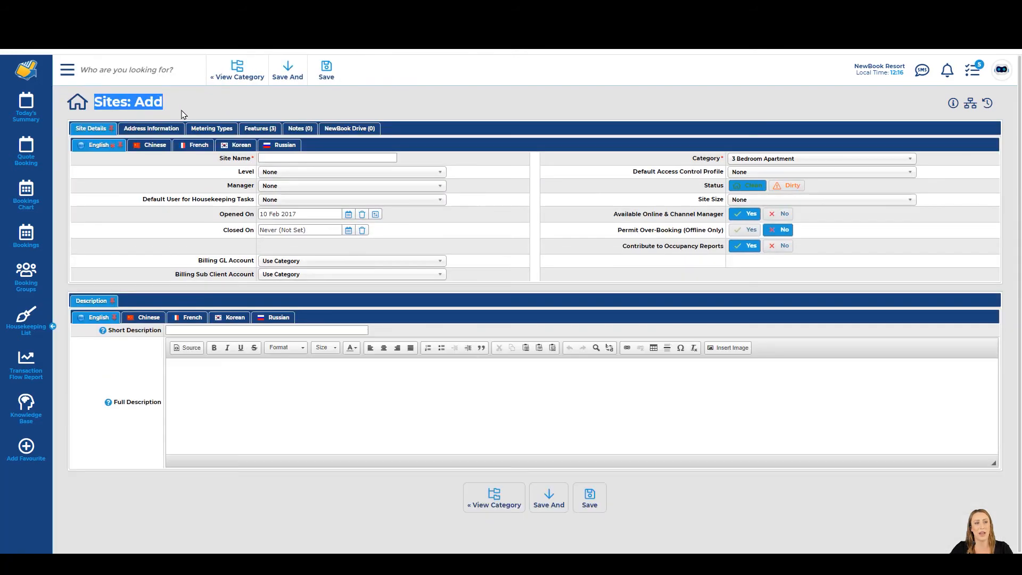
pyautogui.click(171, 168)
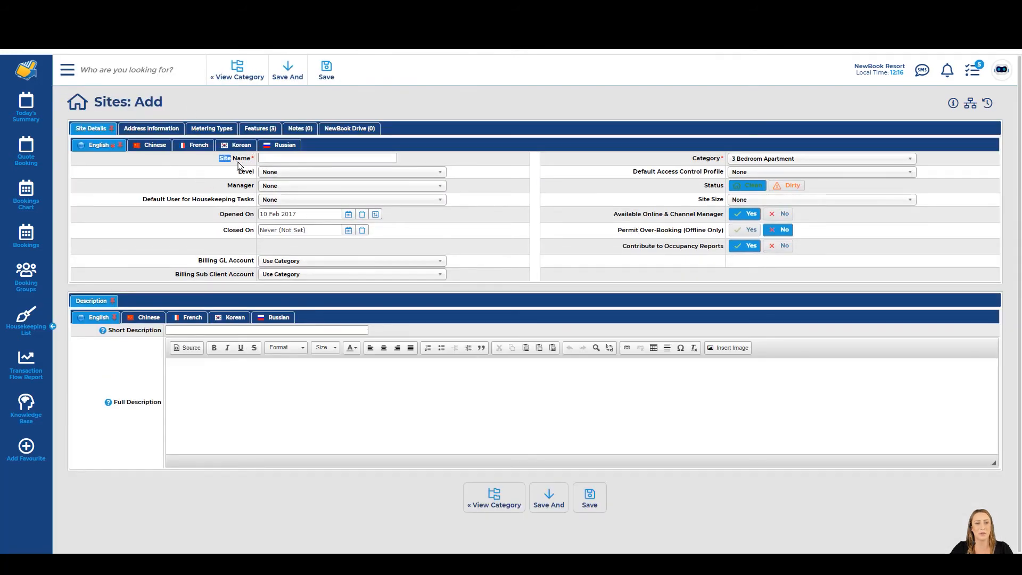
pyautogui.moveTo(219, 158); pyautogui.dragTo(252, 163)
pyautogui.click(270, 159)
pyautogui.write('Room 104')
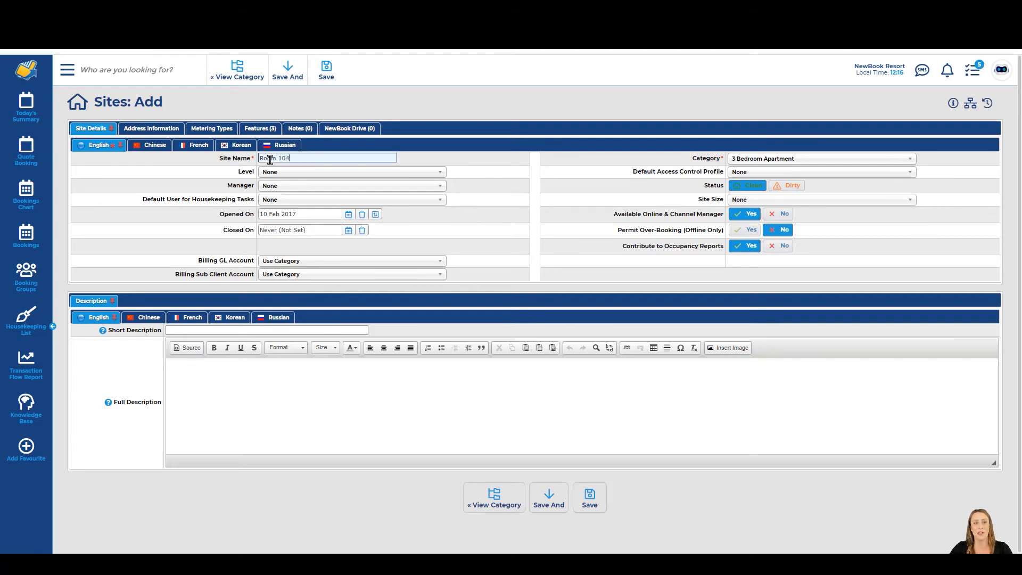
pyautogui.moveTo(692, 158); pyautogui.dragTo(715, 159)
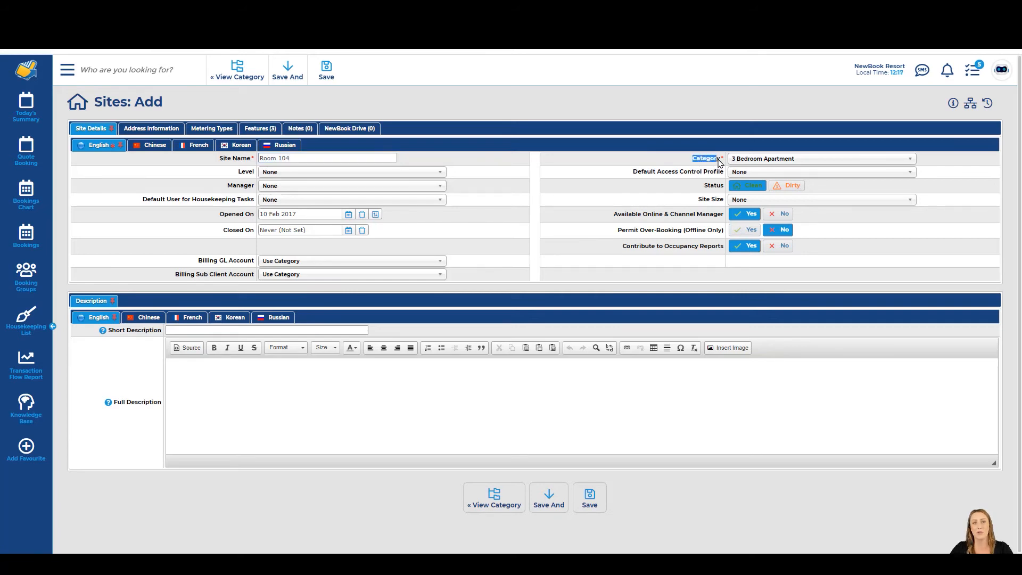
pyautogui.click(772, 159)
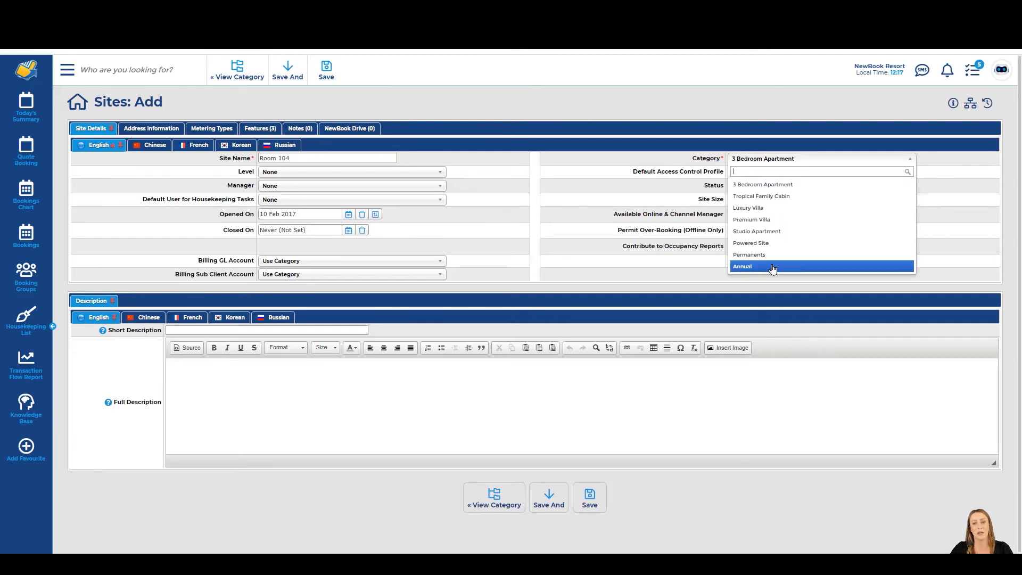
pyautogui.click(784, 161)
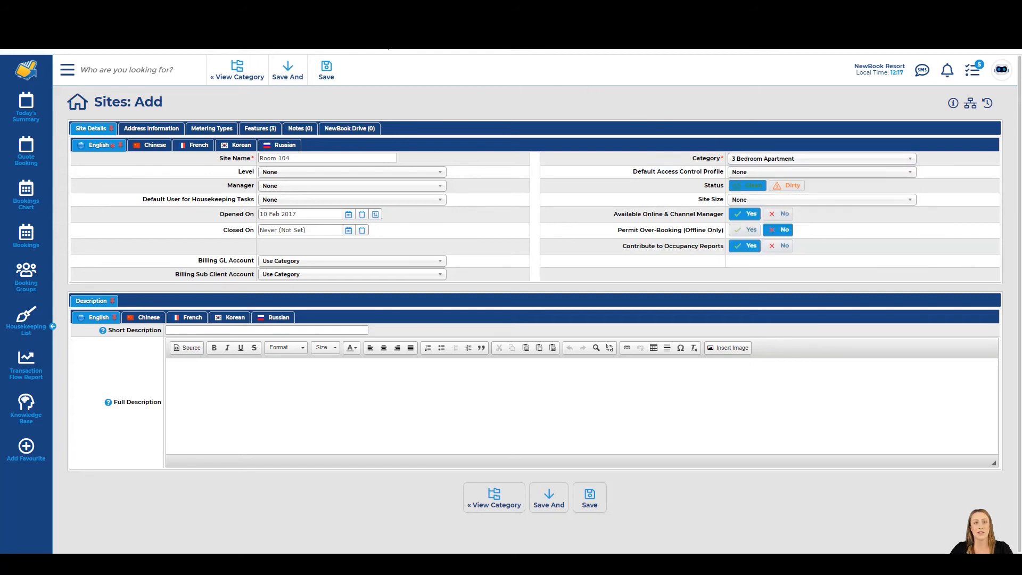
pyautogui.click(327, 79)
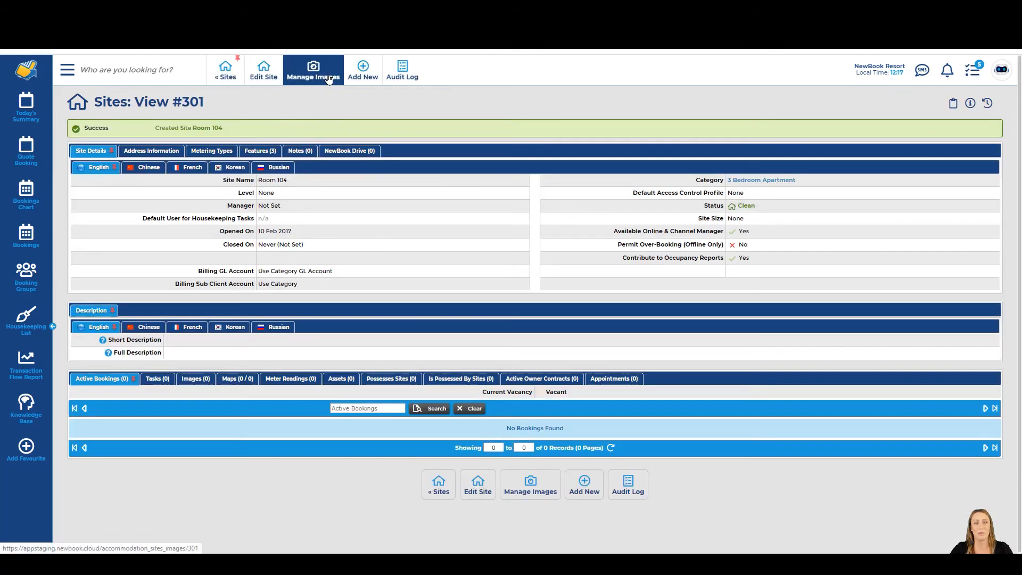
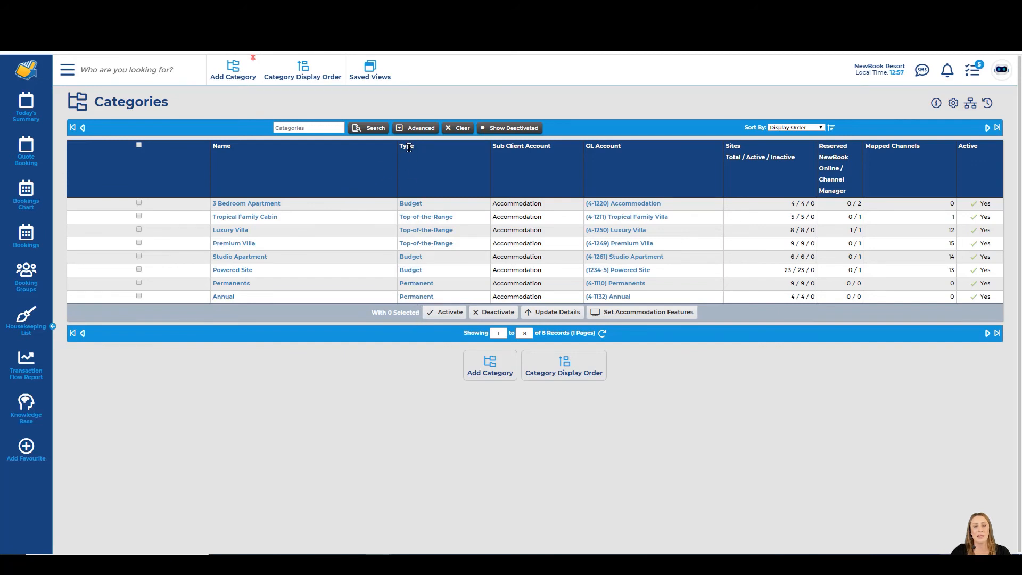
# - Examine the type assigned to each category in the Categories list, marking every row from 3 Bedroom Apartment to Annual
pyautogui.click(305, 220)
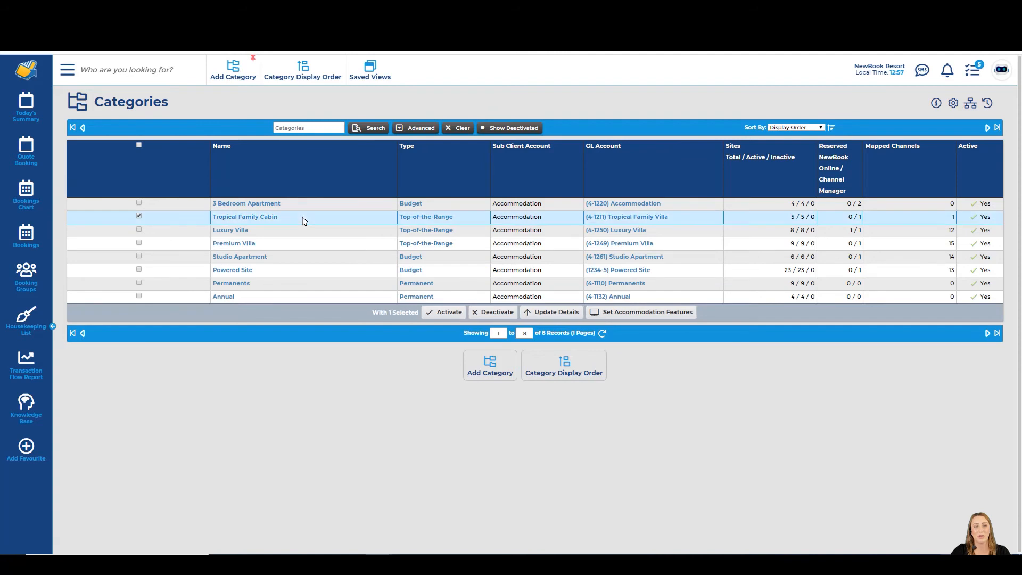
pyautogui.click(261, 236)
pyautogui.click(263, 246)
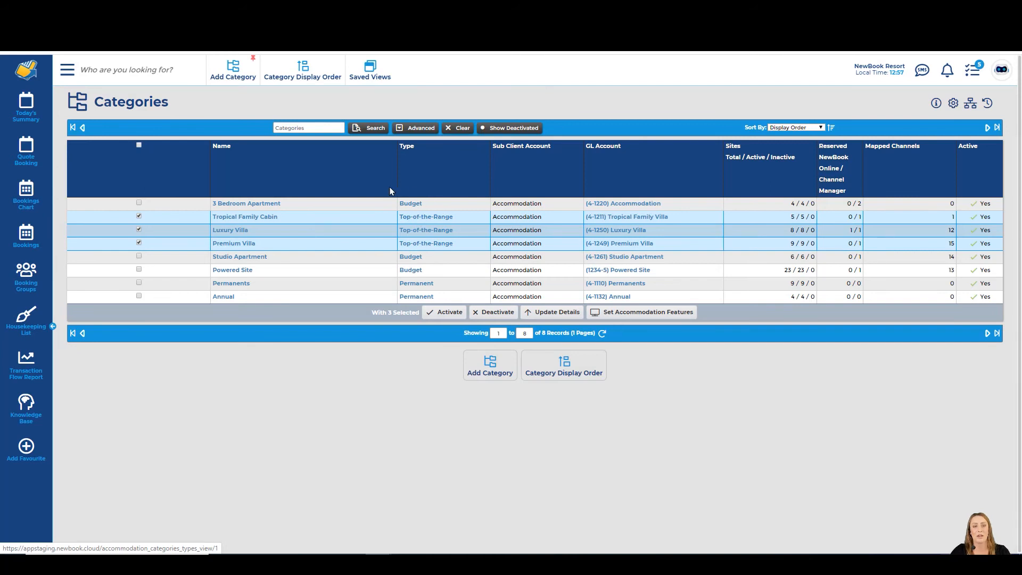
pyautogui.click(351, 203)
pyautogui.click(302, 258)
pyautogui.click(301, 269)
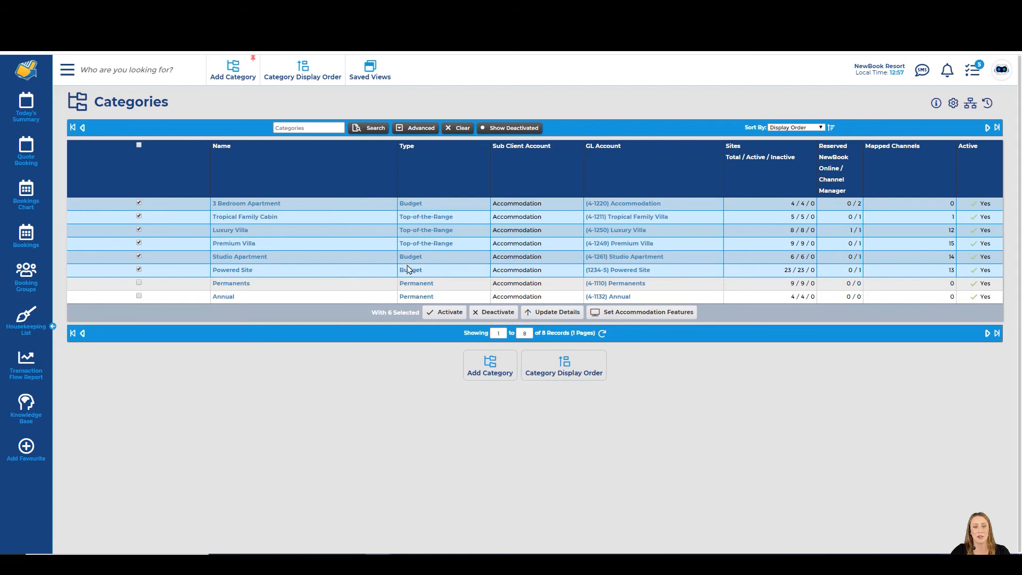
pyautogui.click(257, 287)
pyautogui.click(250, 298)
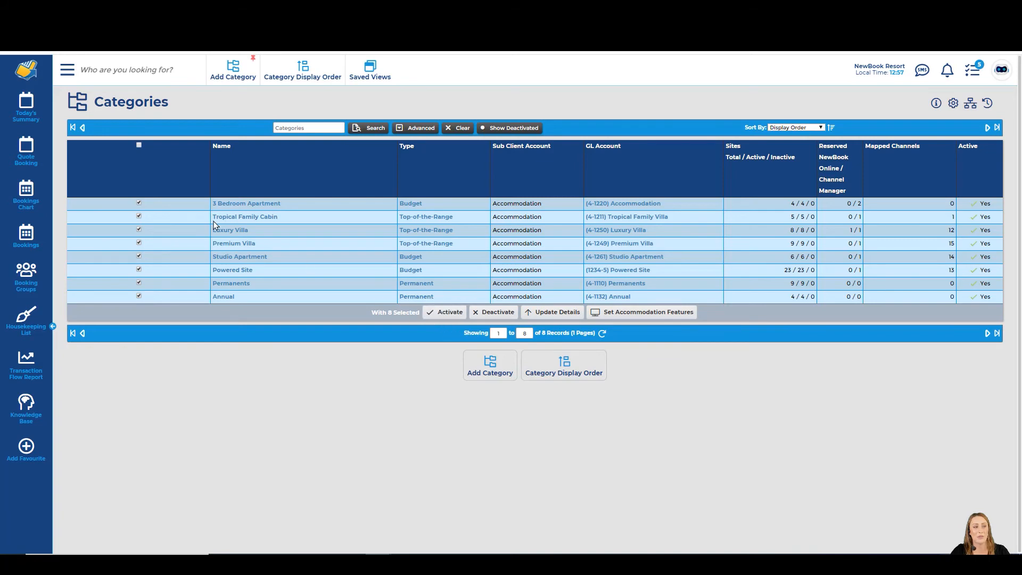
# - Open the Bookings Chart, set its grouping to Category Type, and reload the chart
pyautogui.click(23, 204)
pyautogui.moveTo(95, 97); pyautogui.dragTo(325, 106)
pyautogui.click(326, 106)
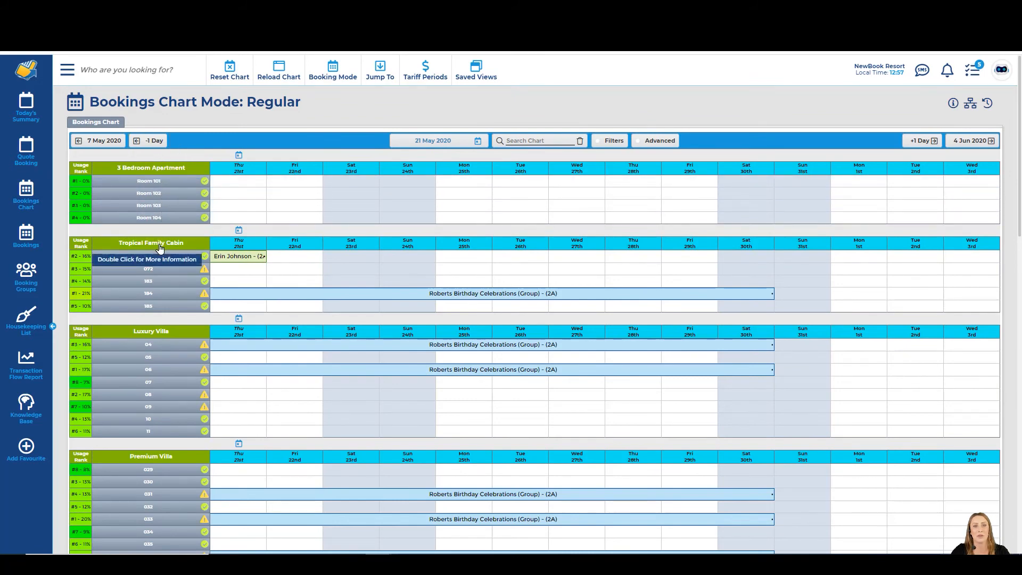
pyautogui.scroll(-15, 157, 252)
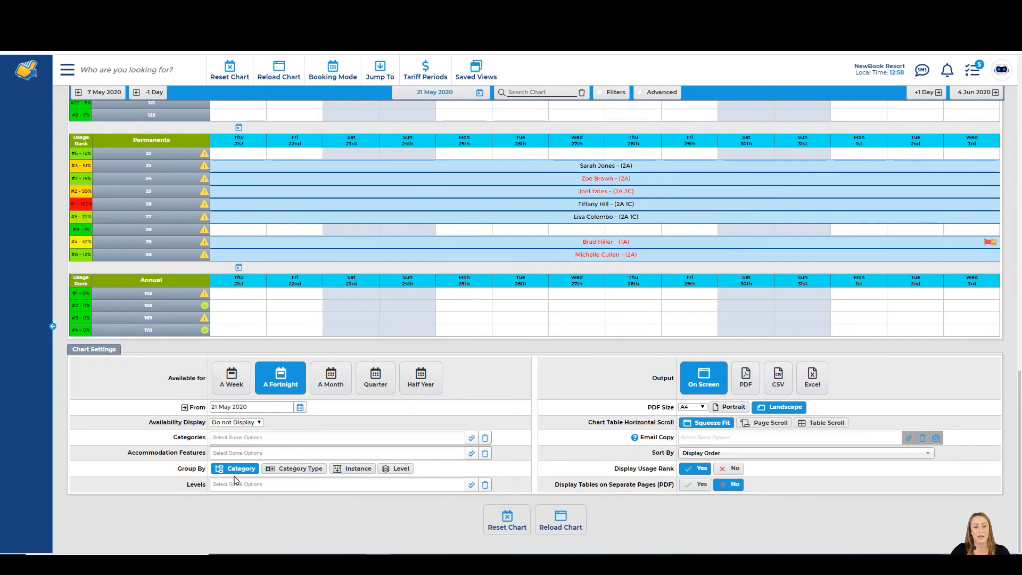
pyautogui.click(302, 470)
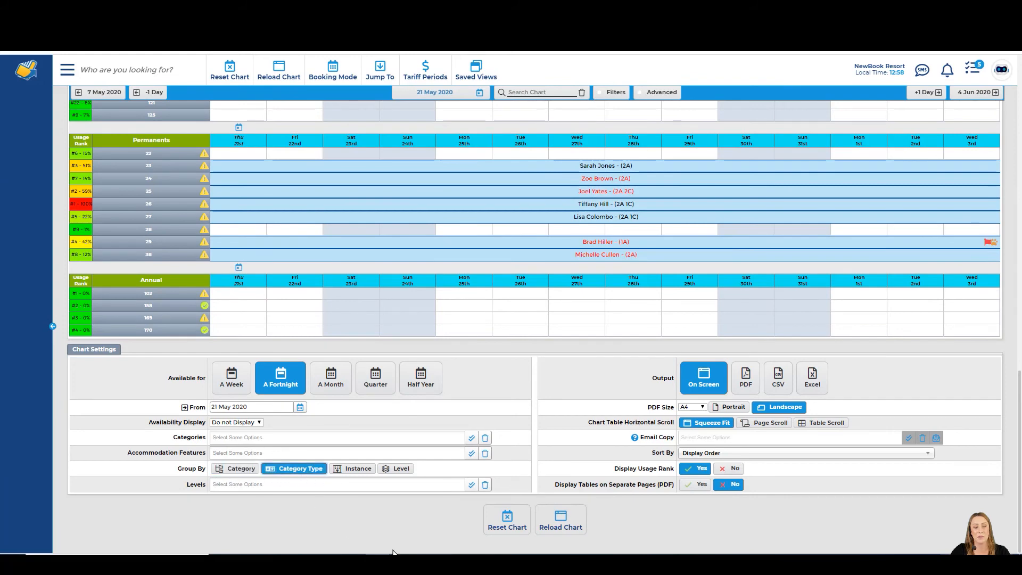
pyautogui.click(563, 521)
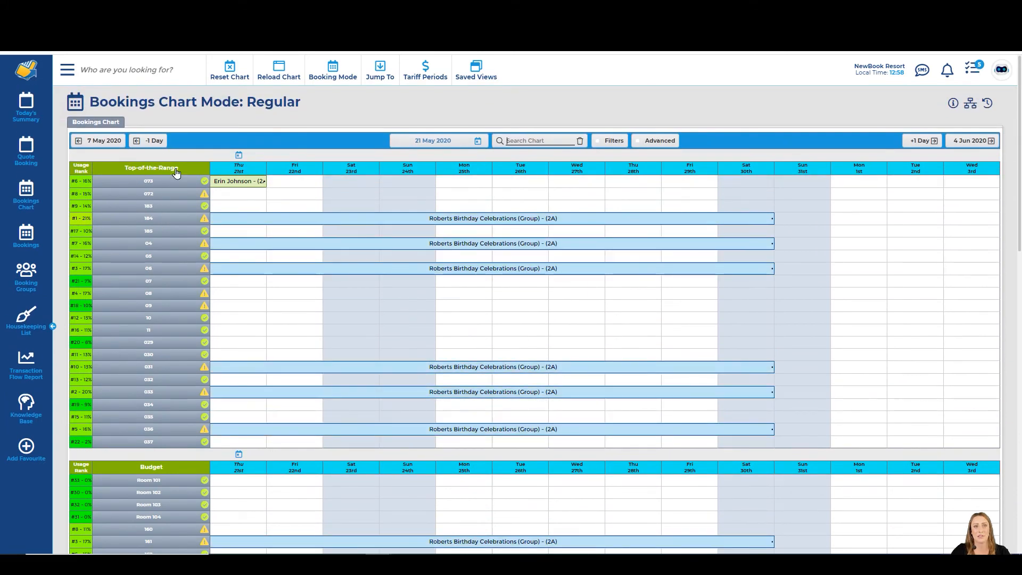
pyautogui.moveTo(85, 104); pyautogui.dragTo(305, 119)
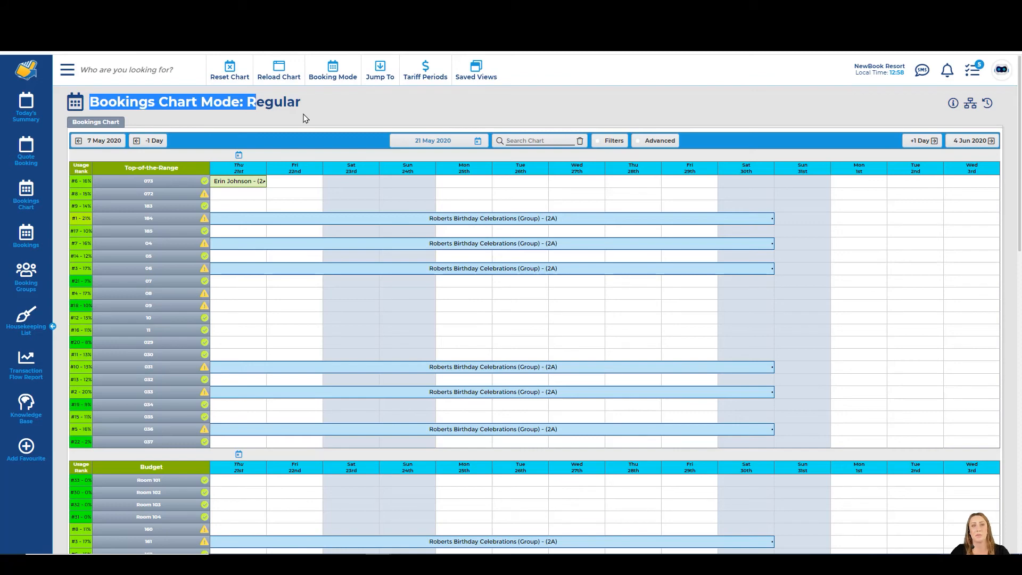
pyautogui.click(306, 118)
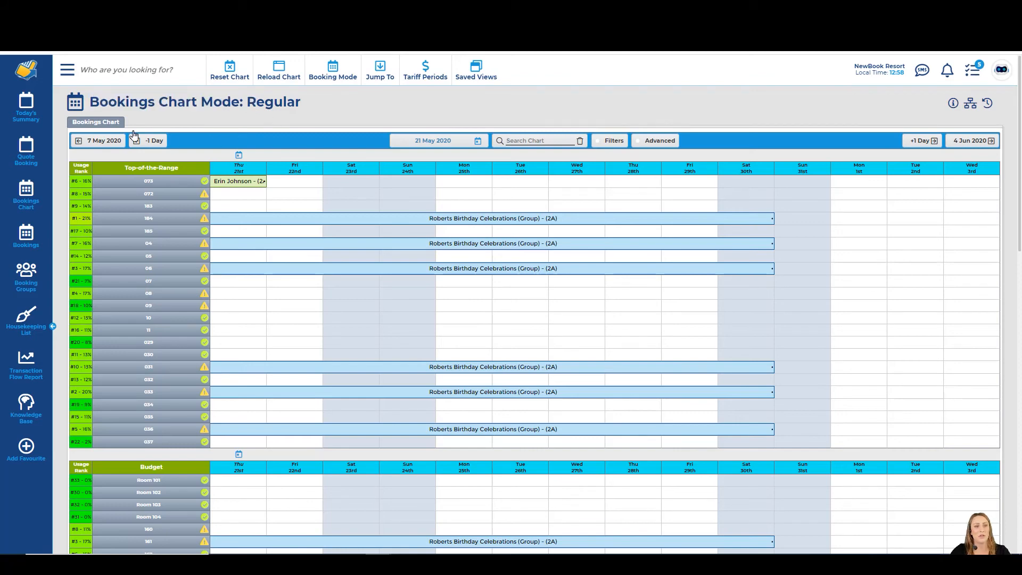
# - Find the Occupancy Report by searching the menu for "occupanc" and open its settings
pyautogui.click(66, 70)
pyautogui.write('occupanc')
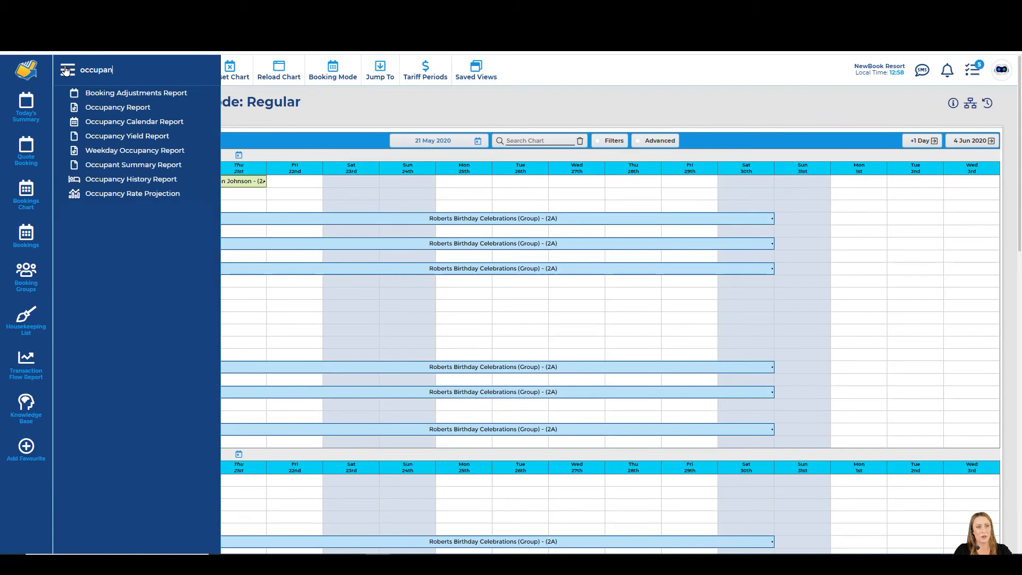
pyautogui.click(86, 107)
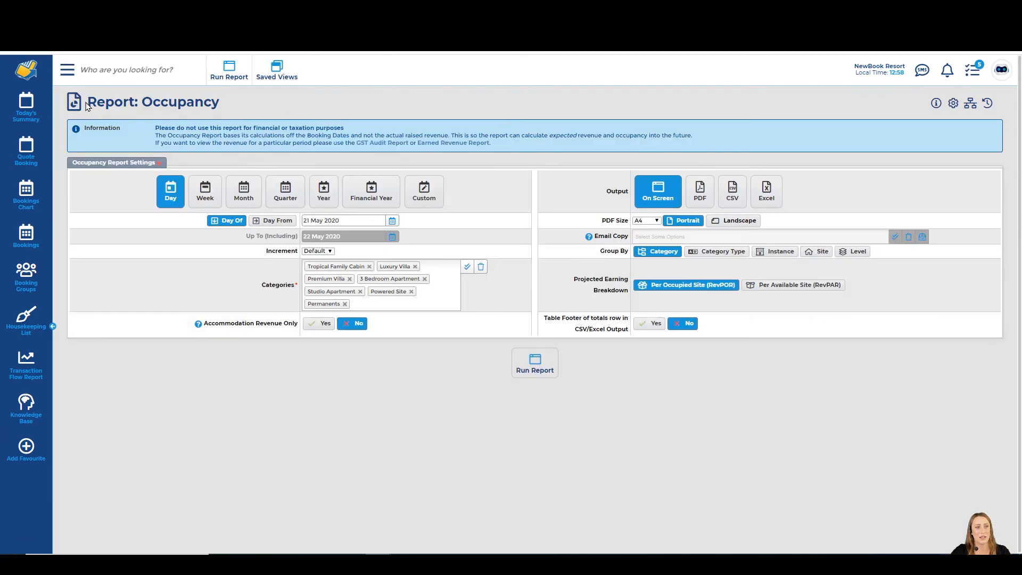
pyautogui.moveTo(87, 104); pyautogui.dragTo(252, 111)
pyautogui.click(252, 111)
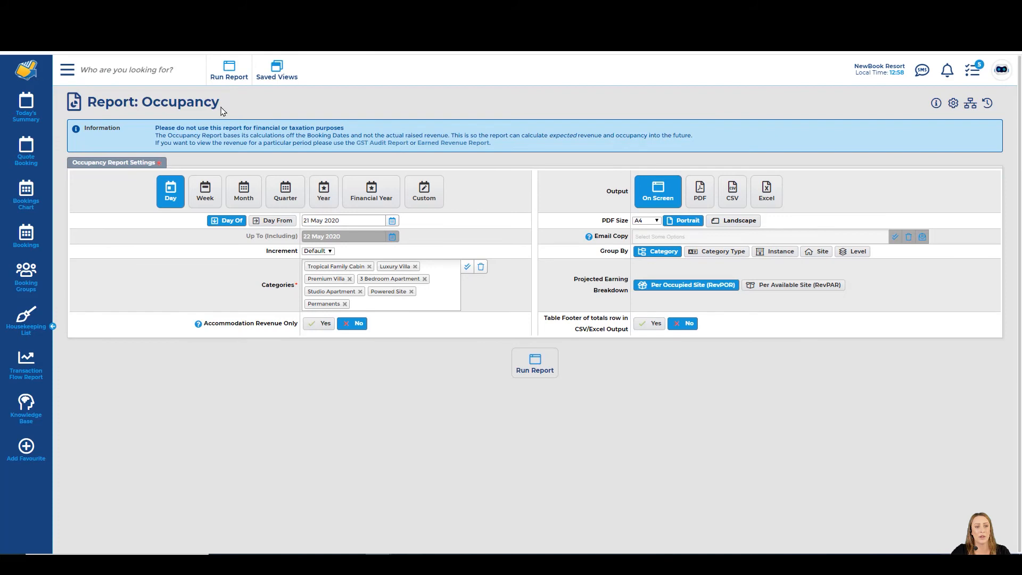
# - Run the Occupancy Report for the Year of 21 May 2020 grouped by Category, and review the category rows
pyautogui.click(319, 205)
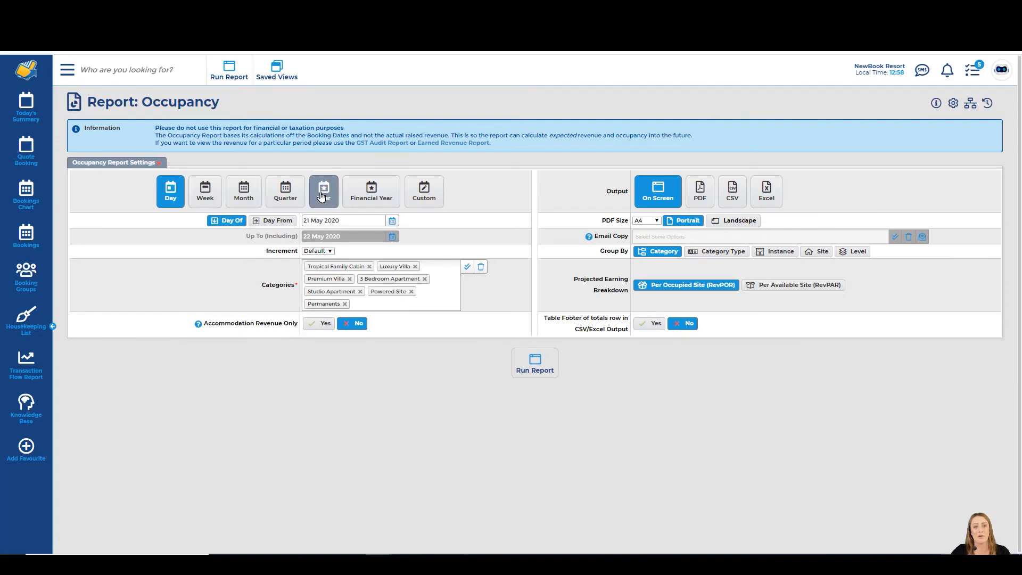
pyautogui.click(322, 202)
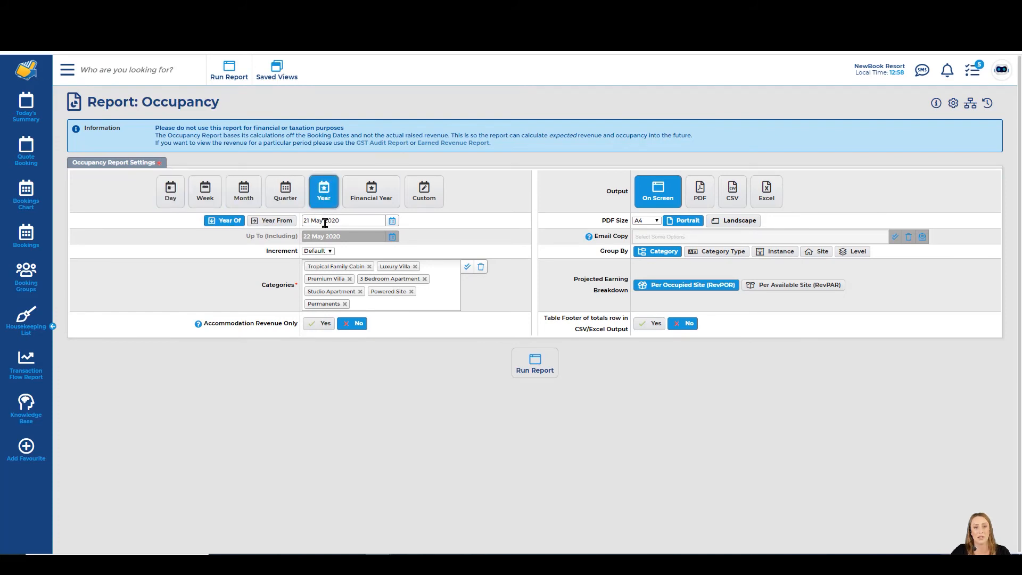
pyautogui.moveTo(596, 254); pyautogui.dragTo(627, 256)
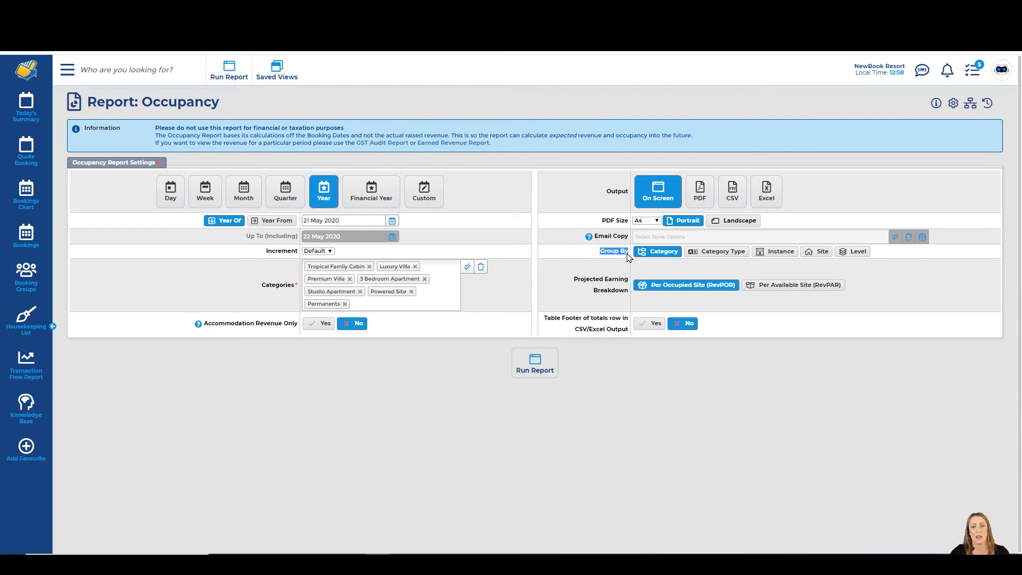
pyautogui.click(539, 371)
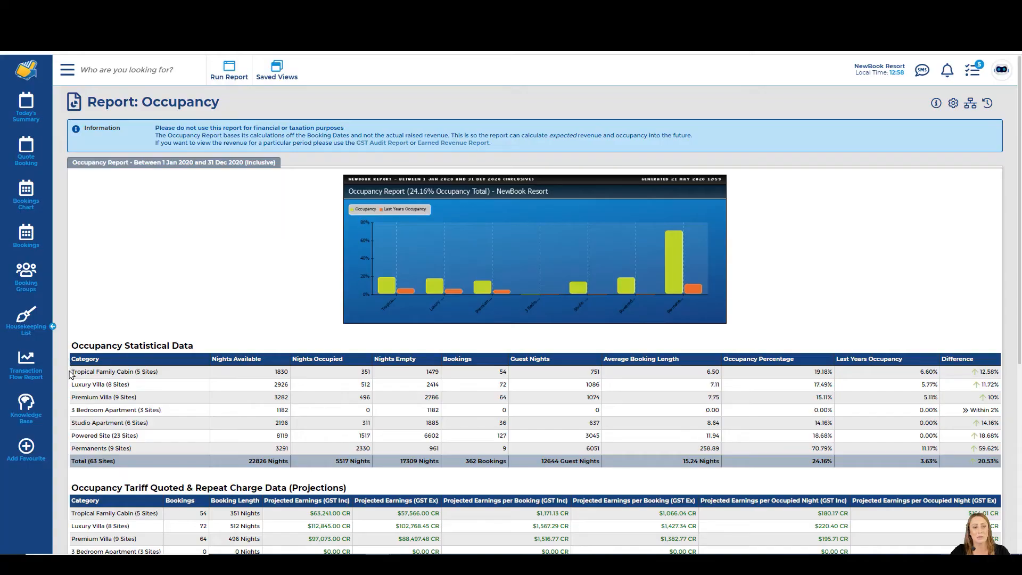
pyautogui.moveTo(71, 371); pyautogui.dragTo(136, 399)
pyautogui.moveTo(105, 410); pyautogui.dragTo(163, 413)
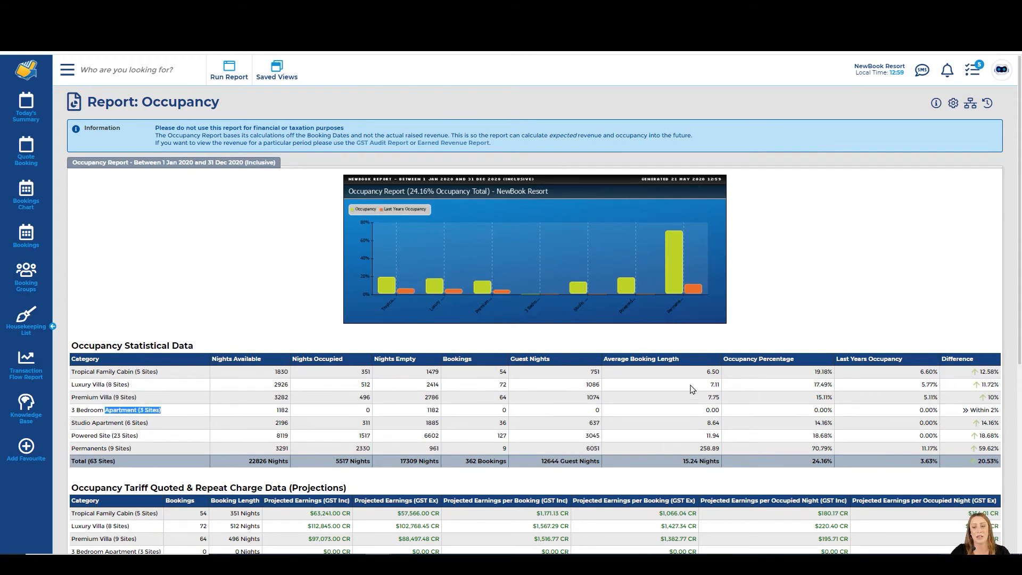
# - Regroup the Occupancy Report by Category Type, run it again, and review the Top-of-the-Range row
pyautogui.scroll(-5, 796, 380)
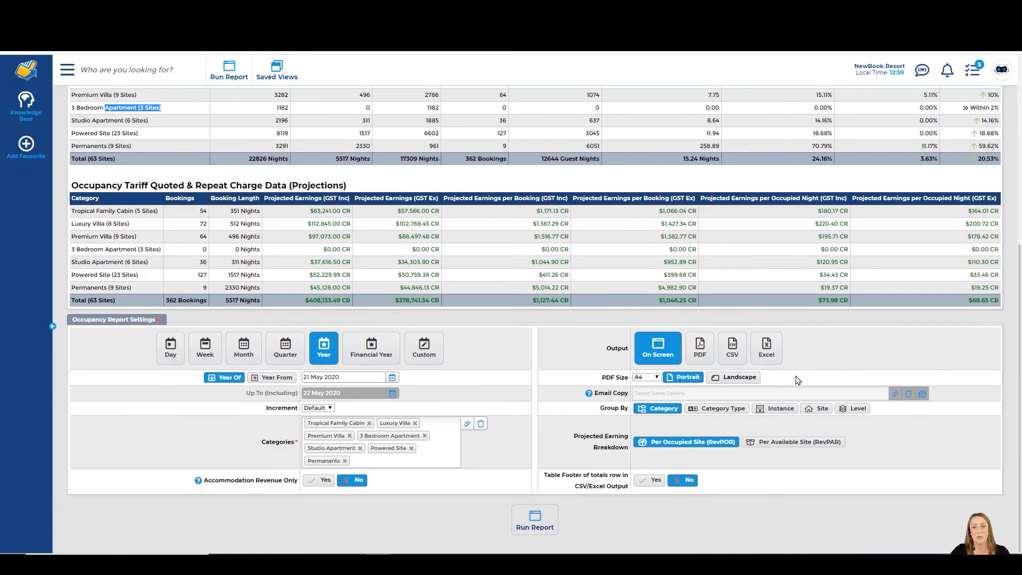
pyautogui.click(722, 408)
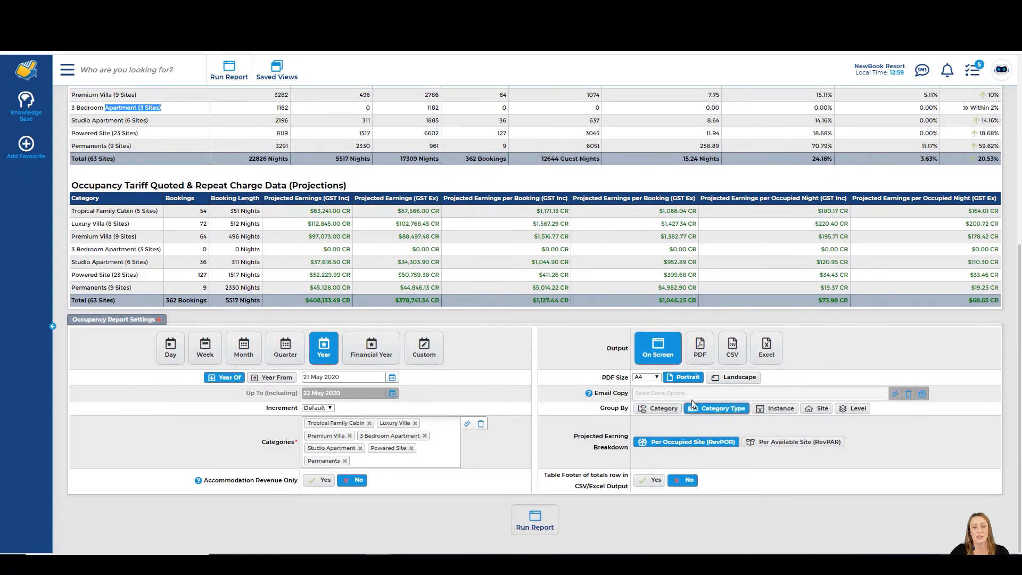
pyautogui.click(533, 515)
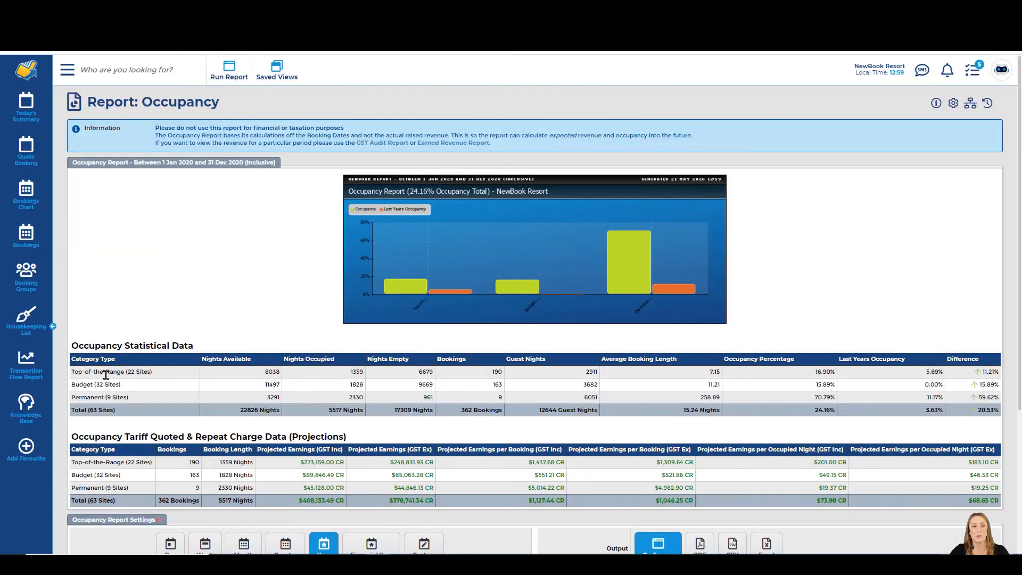
pyautogui.moveTo(75, 372); pyautogui.dragTo(169, 380)
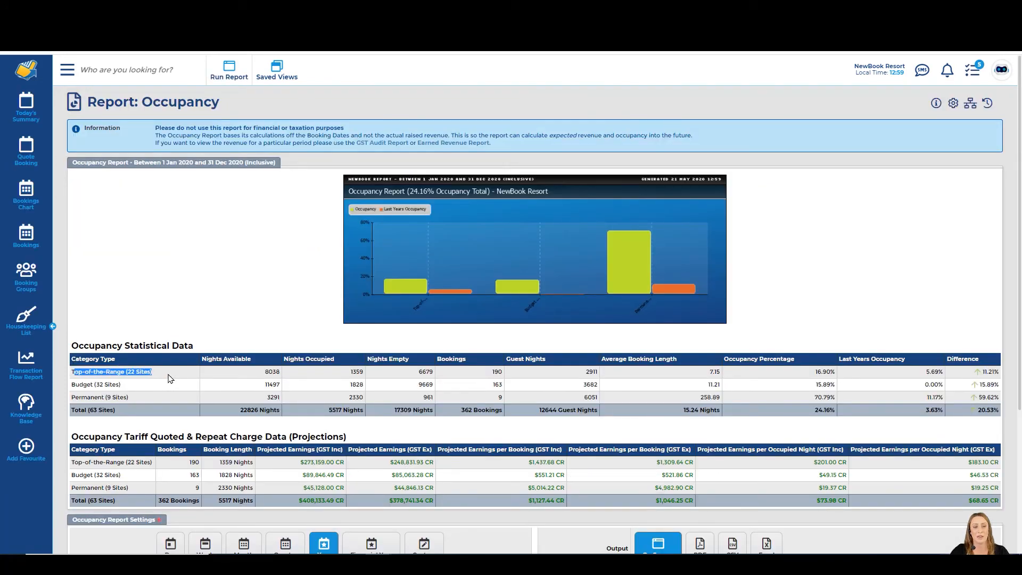
pyautogui.click(169, 379)
pyautogui.moveTo(100, 371); pyautogui.dragTo(205, 376)
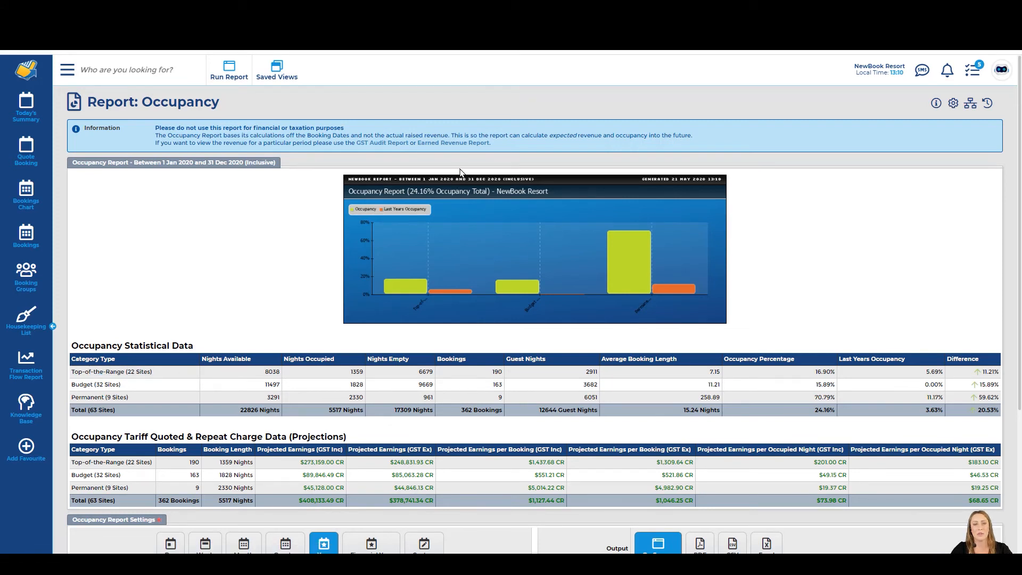
# - Find Category Types by searching the menu for "categ" and open the list of category types
pyautogui.click(67, 71)
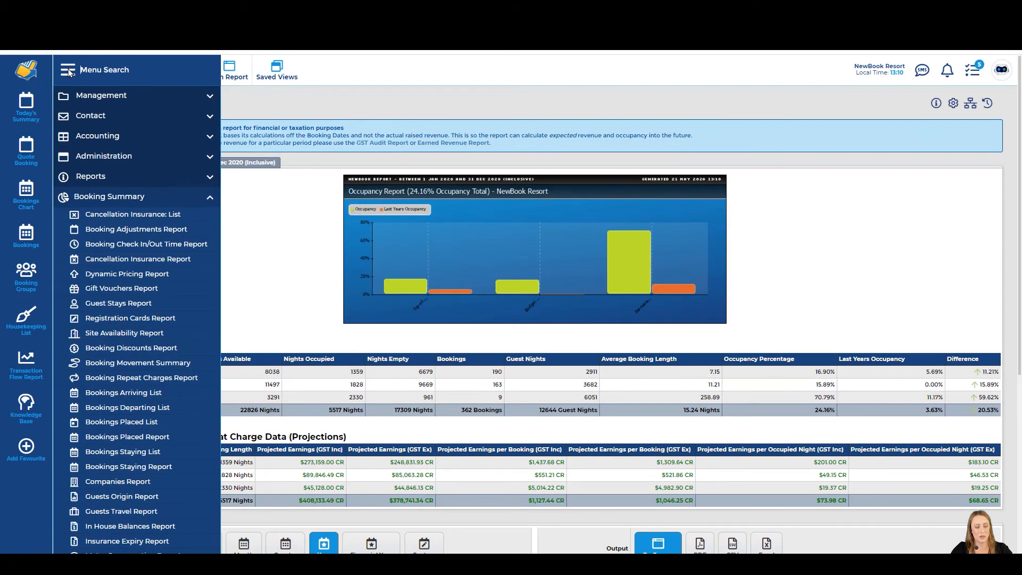
pyautogui.write('categ')
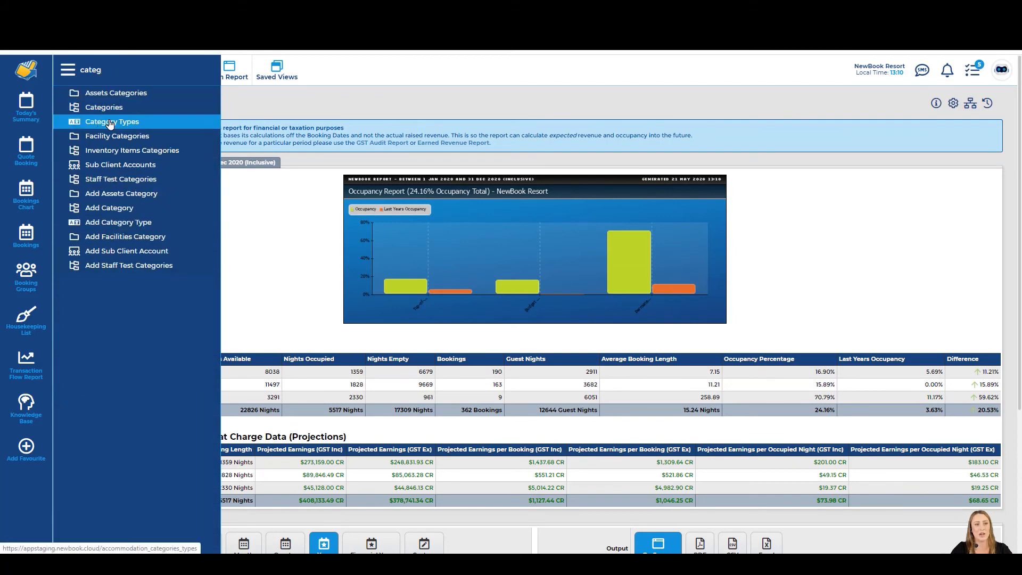
pyautogui.click(162, 122)
pyautogui.moveTo(94, 104); pyautogui.dragTo(238, 104)
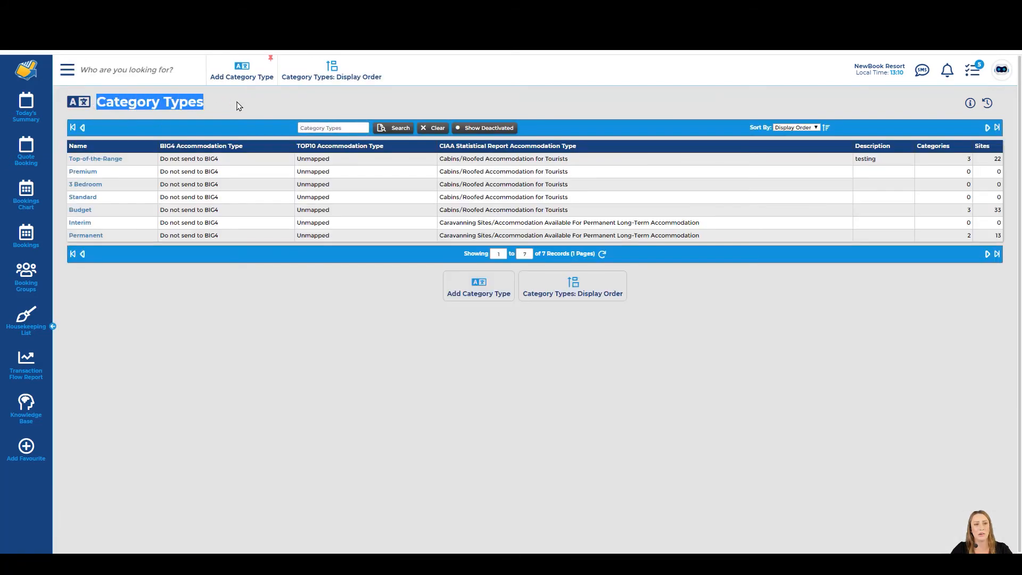
pyautogui.click(238, 104)
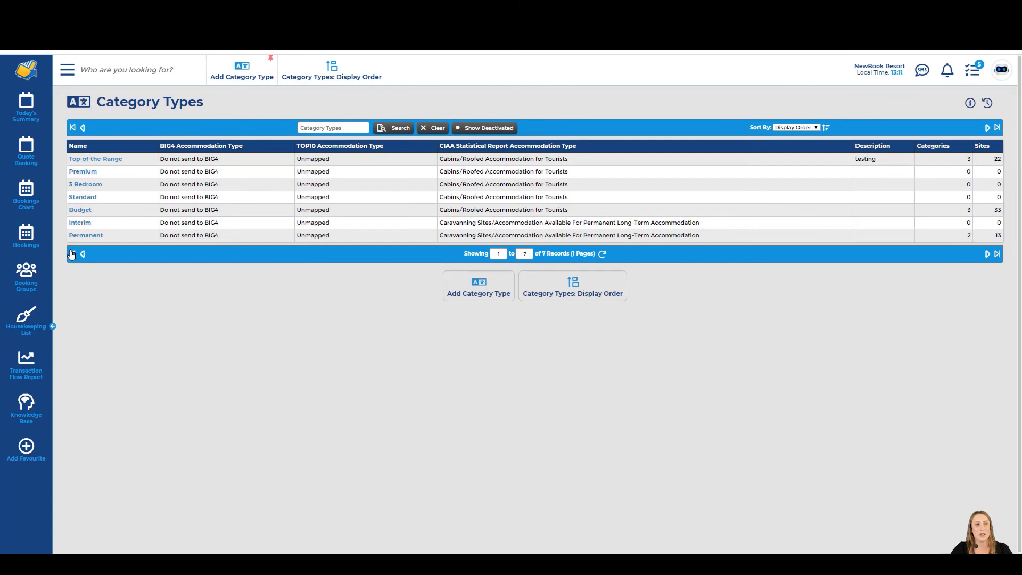
# - Add a category type named Sites, leaving its descriptions blank, and save it
pyautogui.click(250, 78)
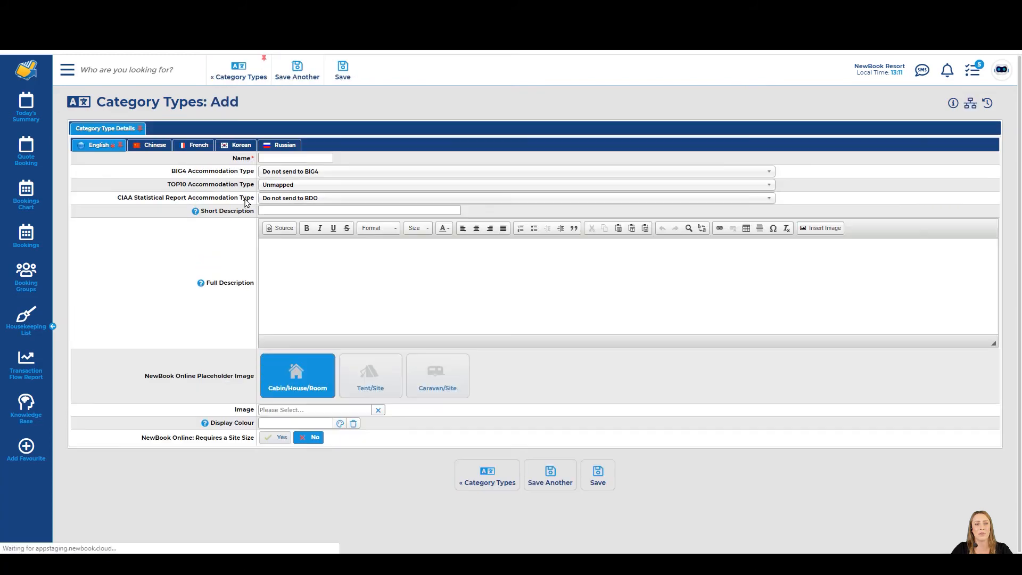
pyautogui.click(276, 157)
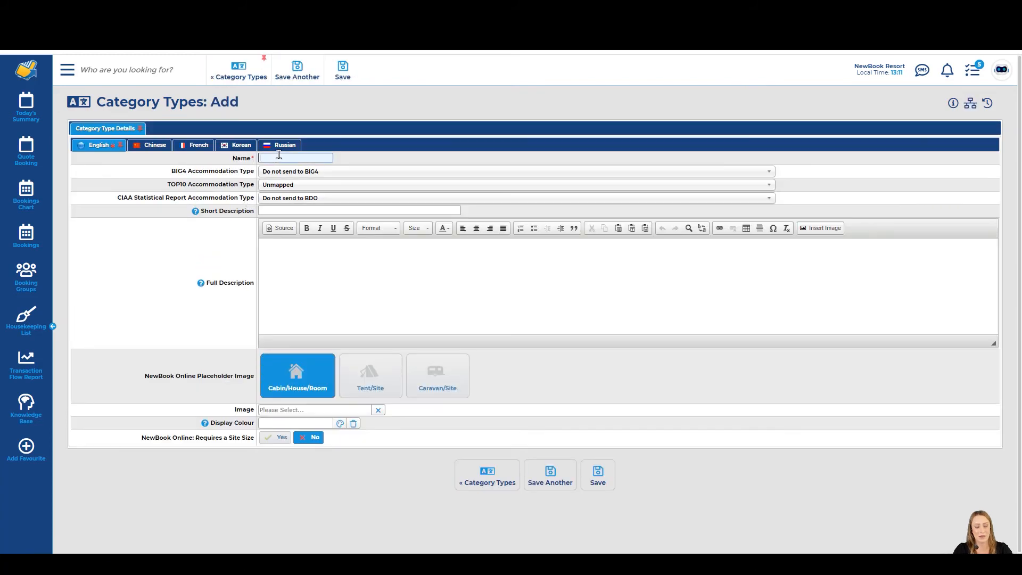
pyautogui.write('Sites')
pyautogui.click(239, 214)
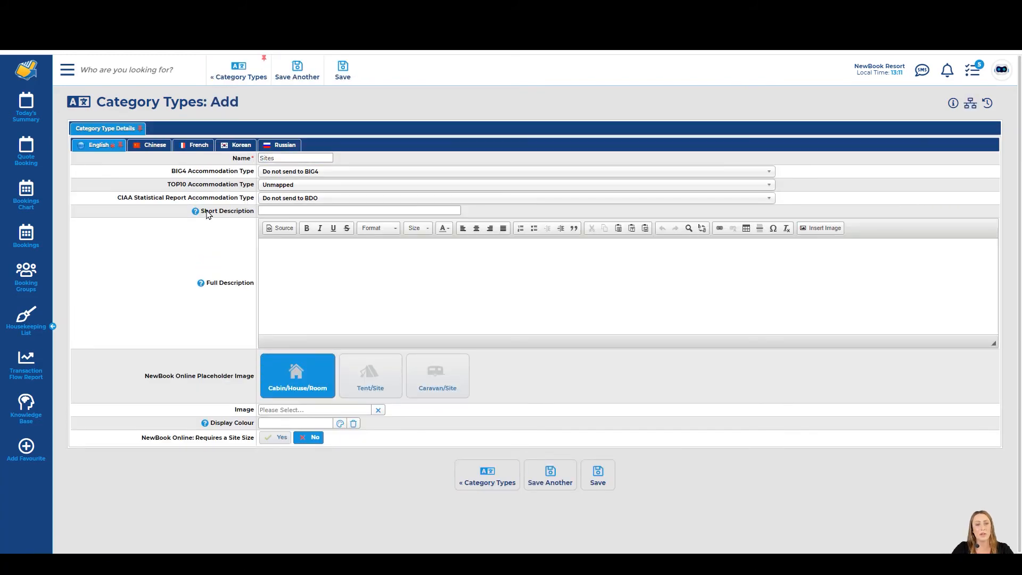
pyautogui.moveTo(207, 212); pyautogui.dragTo(246, 211)
pyautogui.moveTo(216, 287); pyautogui.dragTo(253, 288)
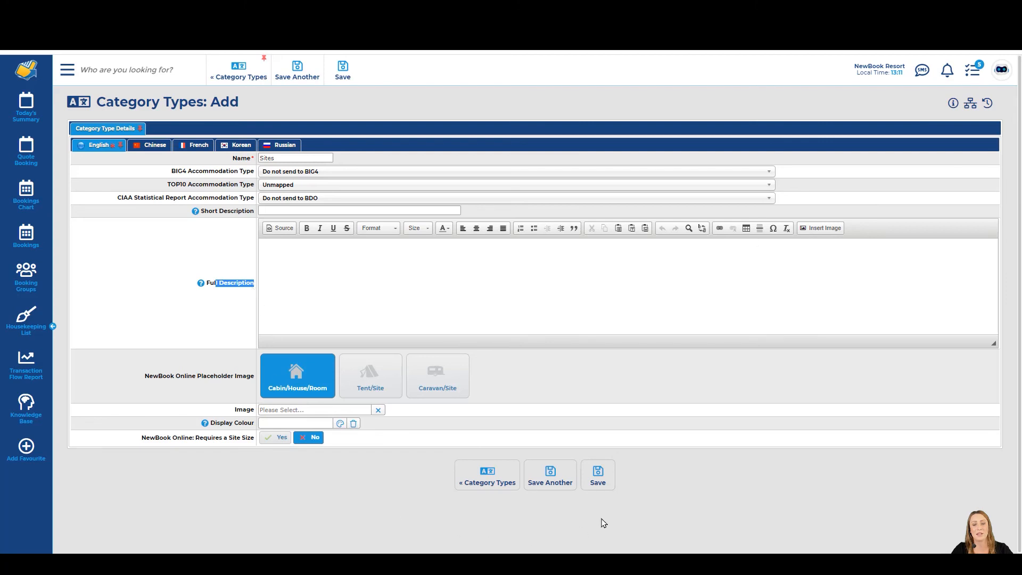
pyautogui.click(608, 482)
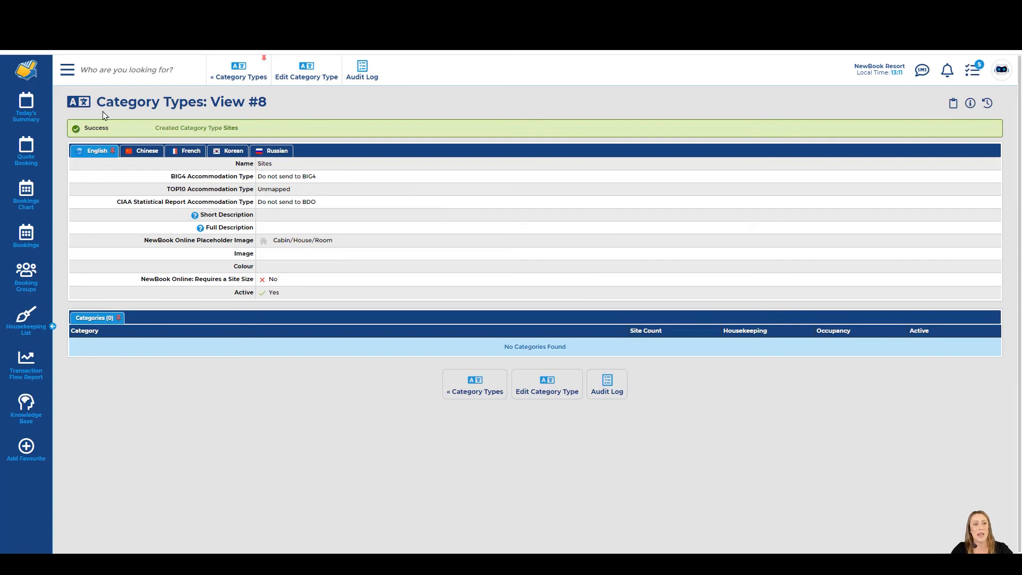
# - Find the Categories list by searching the menu for "categ", and start a bulk details update for Powered Site and Annual
pyautogui.click(67, 70)
pyautogui.write('categ')
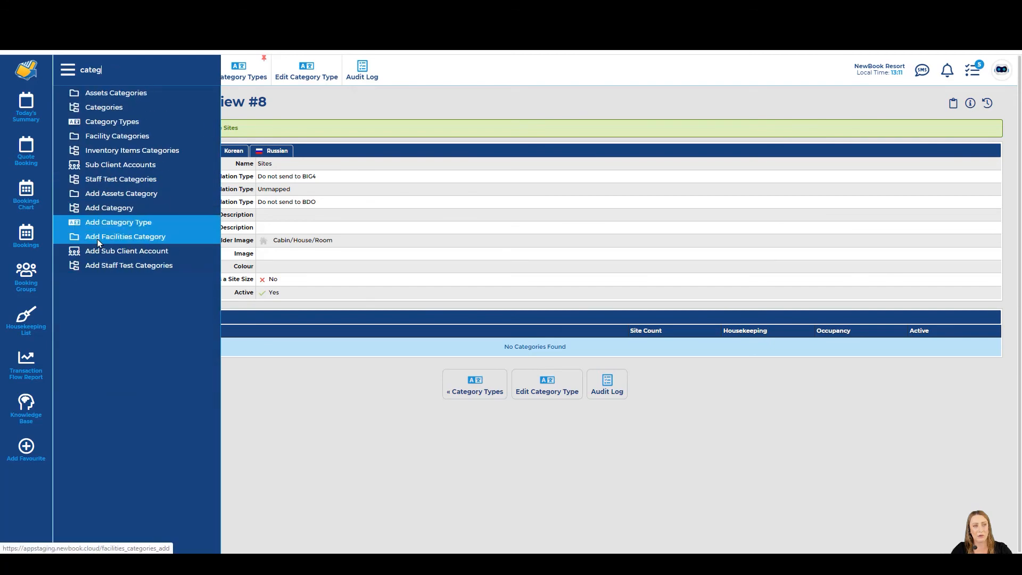
pyautogui.click(136, 109)
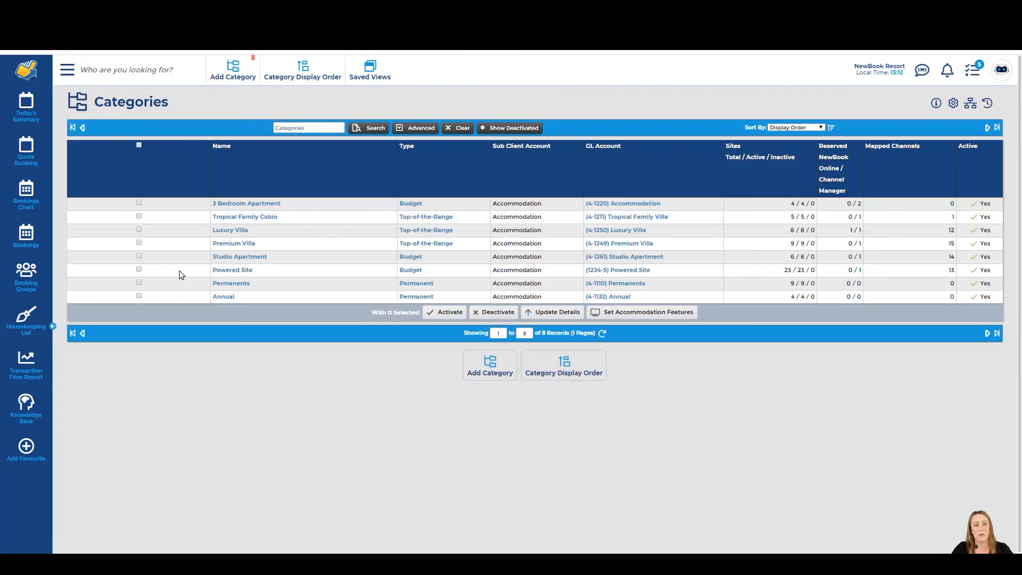
pyautogui.click(139, 269)
pyautogui.click(139, 296)
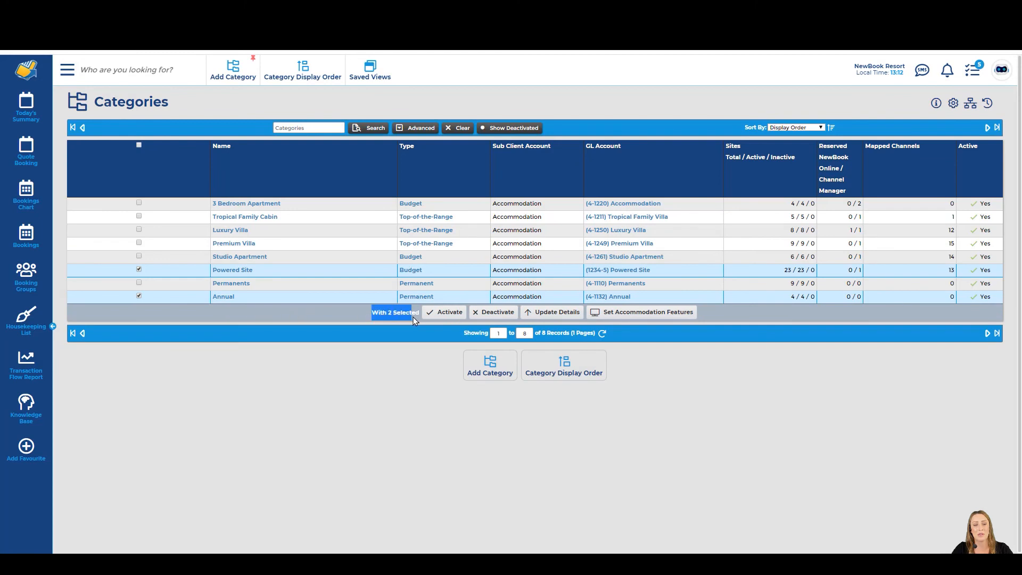
pyautogui.click(544, 314)
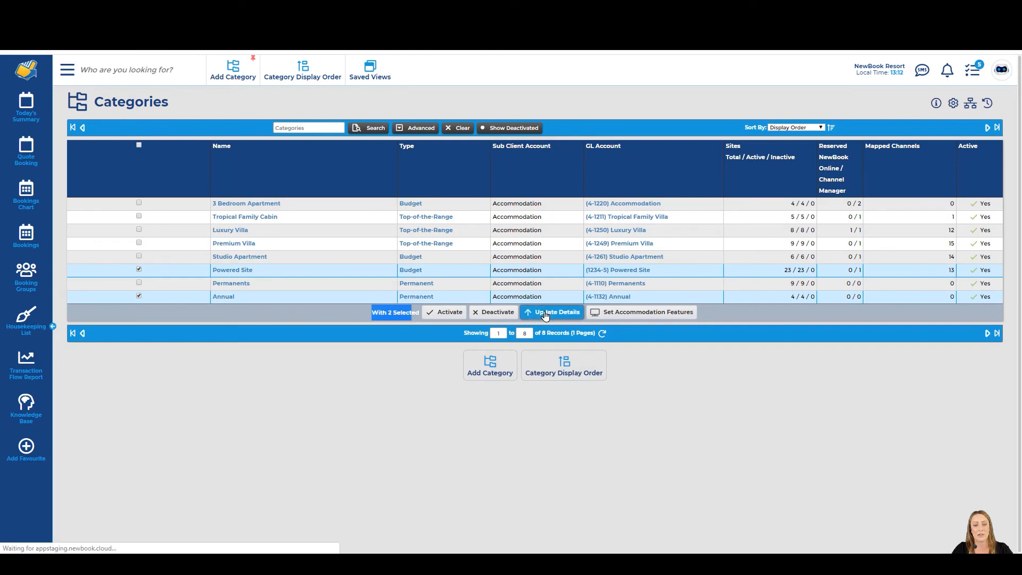
# - Set the Category Type of both selected categories to Sites, confirm the update, and check their rows in the list
pyautogui.moveTo(94, 101); pyautogui.dragTo(271, 106)
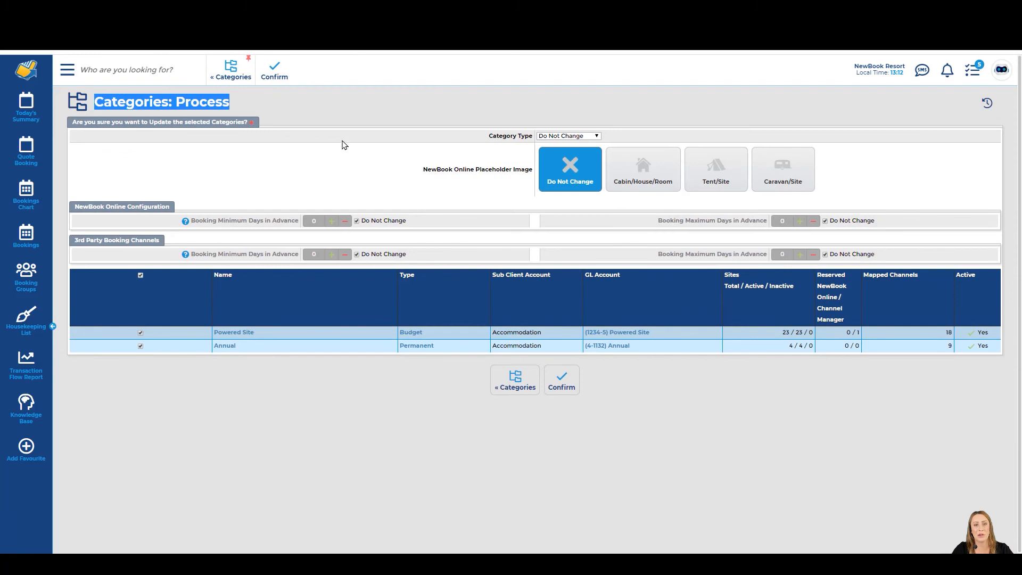
pyautogui.moveTo(478, 136); pyautogui.dragTo(537, 138)
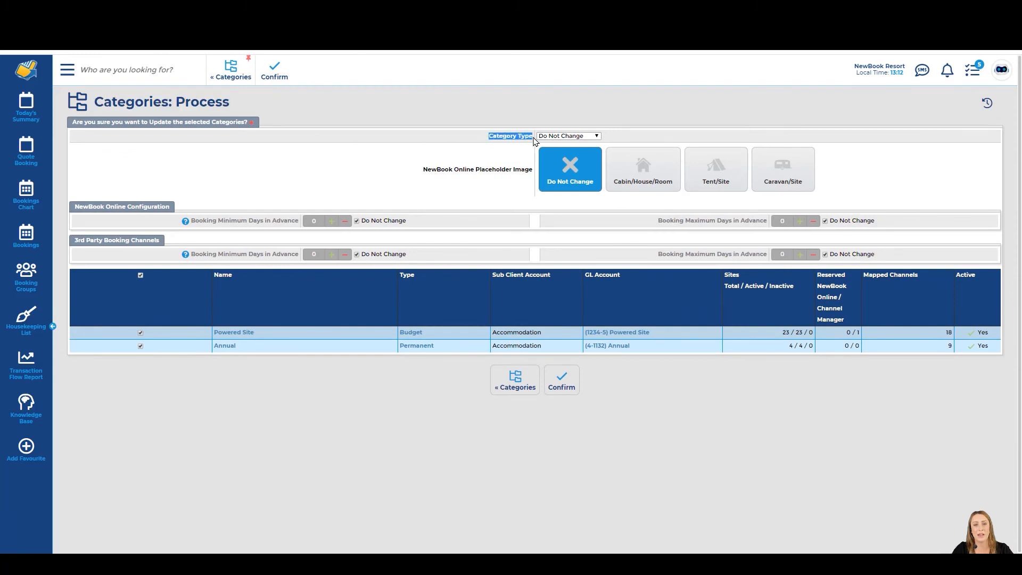
pyautogui.click(565, 138)
pyautogui.click(544, 160)
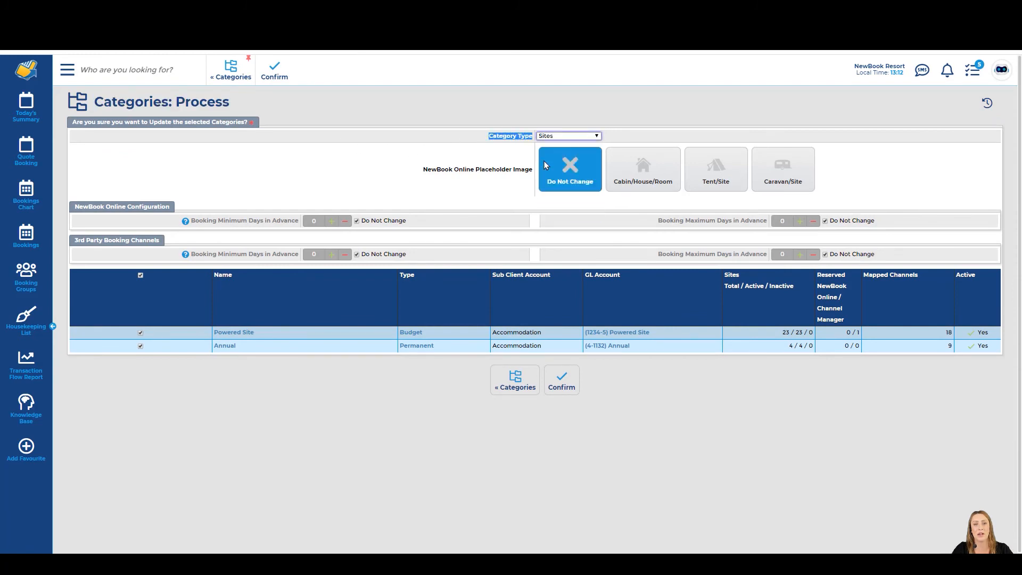
pyautogui.click(282, 69)
pyautogui.moveTo(84, 128); pyautogui.dragTo(276, 134)
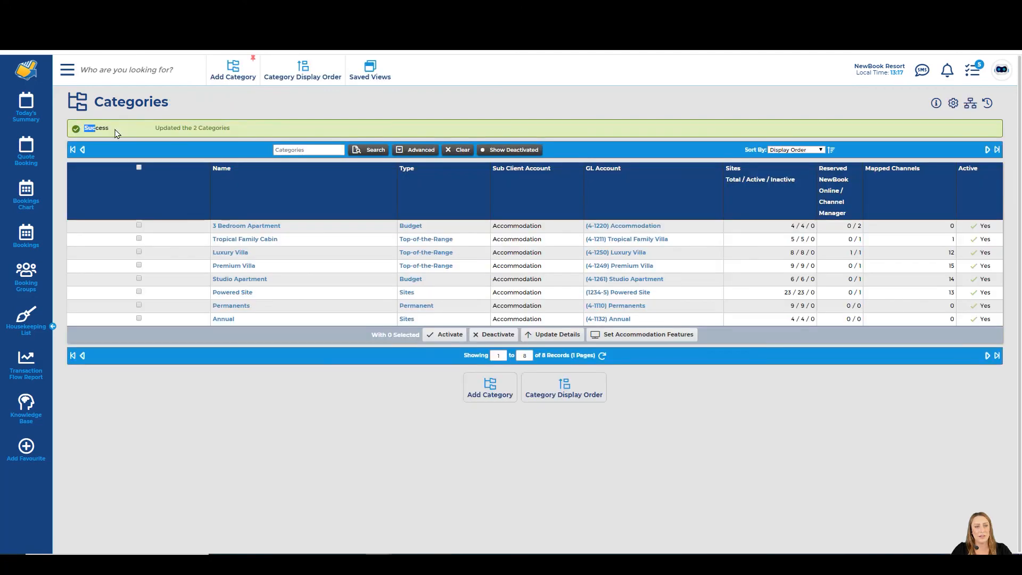
pyautogui.click(283, 136)
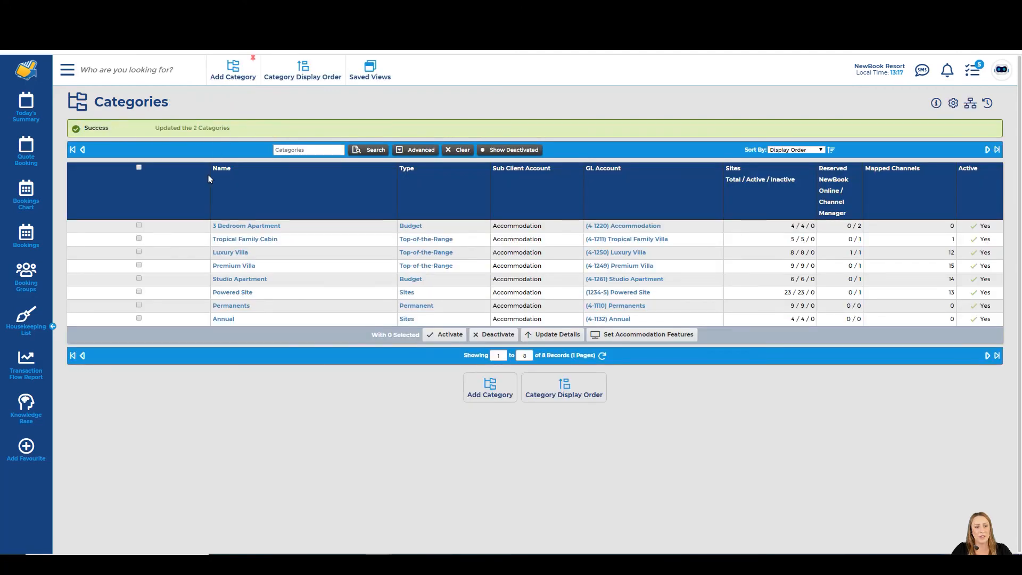
pyautogui.click(284, 296)
pyautogui.click(273, 319)
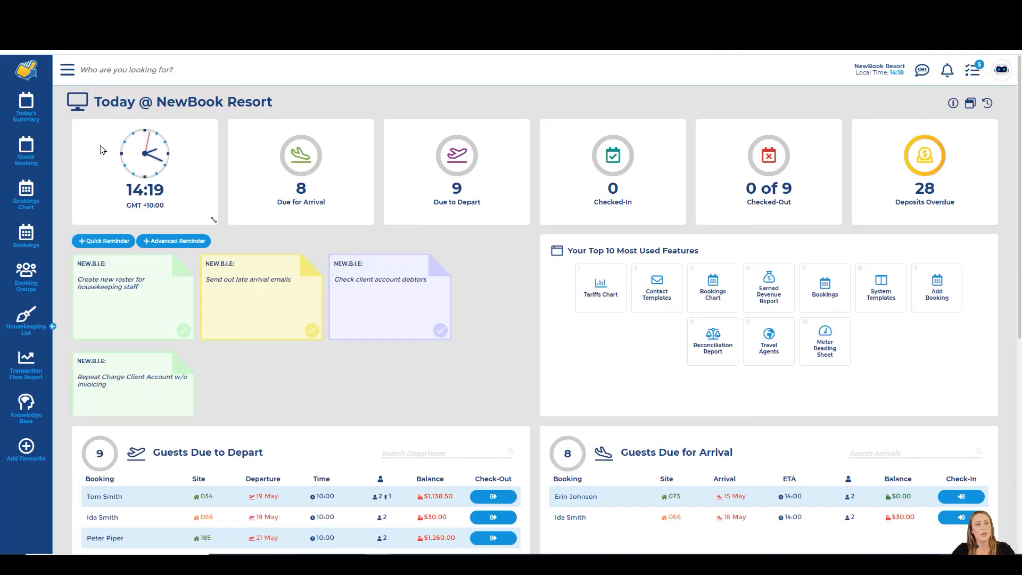
# - Find NewBook Online Settings by searching the menu for "sett" and open the page
pyautogui.click(74, 72)
pyautogui.write('sett')
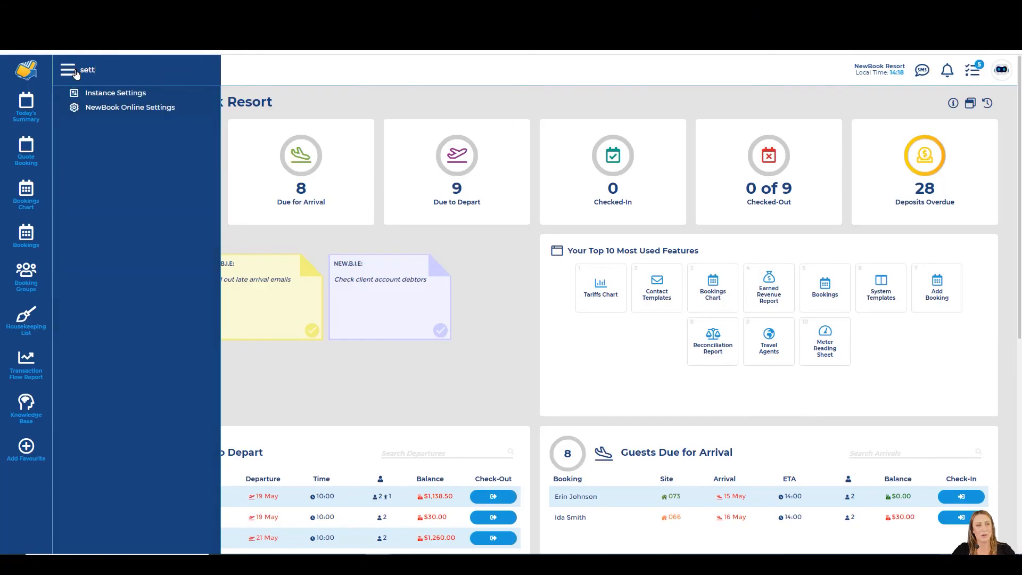
pyautogui.click(161, 109)
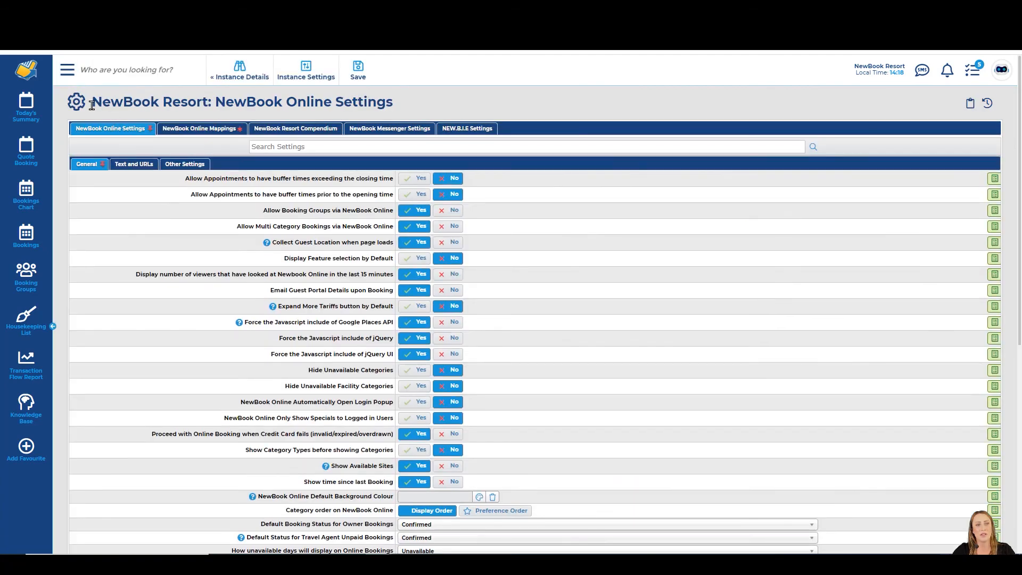
pyautogui.moveTo(92, 105); pyautogui.dragTo(419, 116)
pyautogui.click(456, 100)
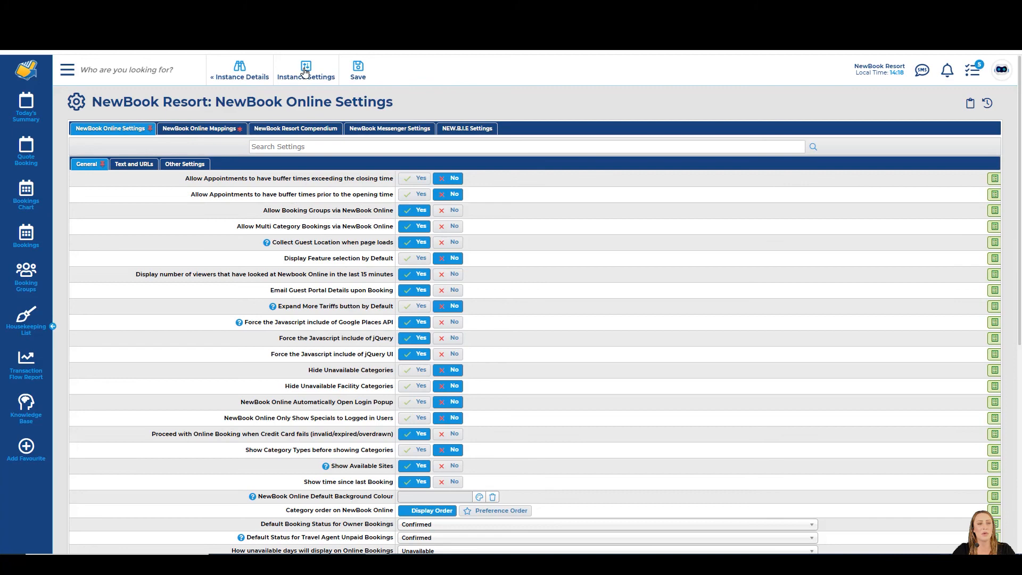
# - Look through the NewBook Online Mappings, Resort Compendium, Messenger and NEW.B.I.E settings, and return to the general online settings
pyautogui.click(181, 130)
pyautogui.click(286, 129)
pyautogui.click(397, 129)
pyautogui.click(463, 130)
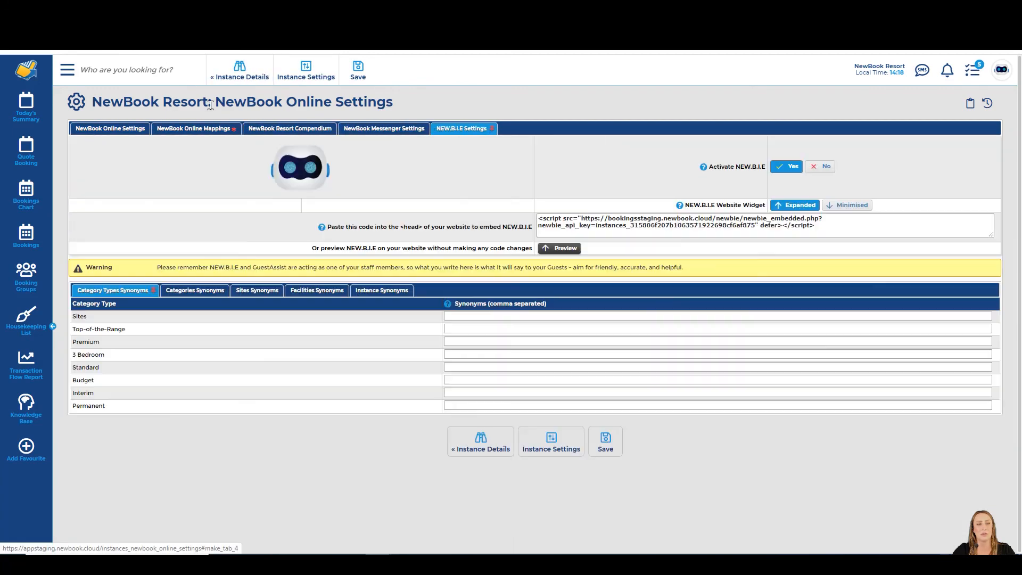
pyautogui.click(128, 130)
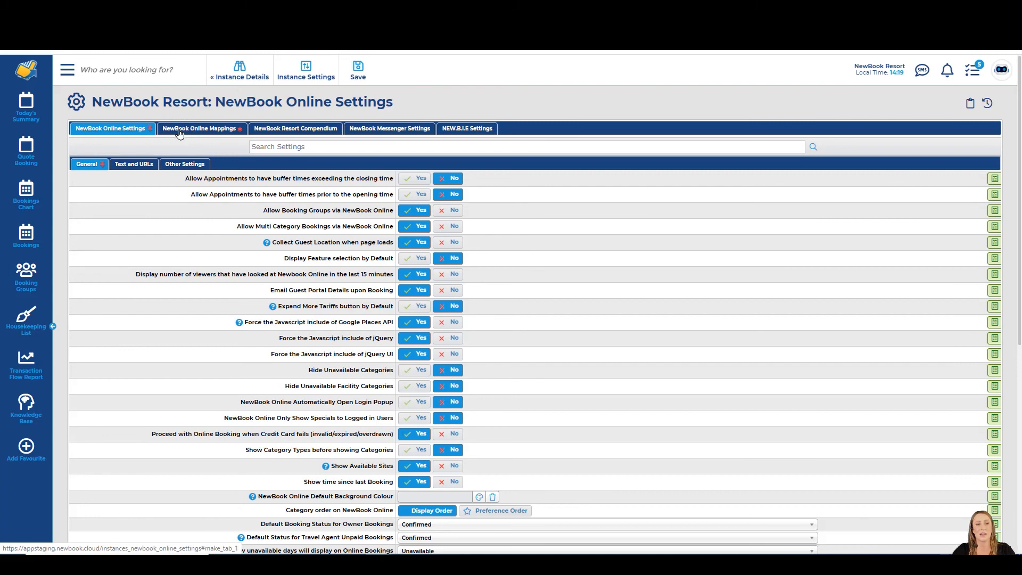
# - Open the NewBook Online Mappings and examine which tariffs are mapped under each category
pyautogui.click(227, 130)
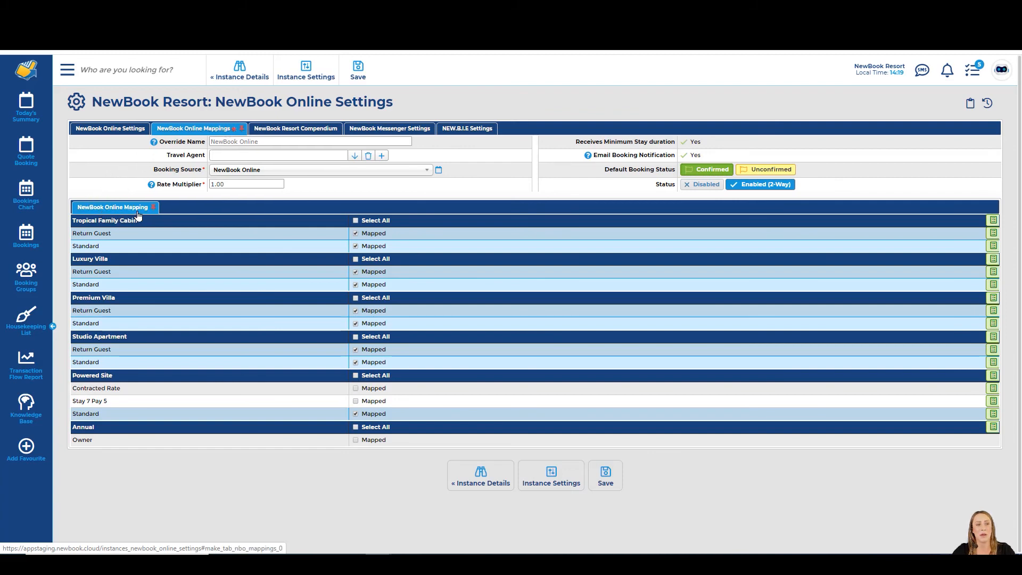
pyautogui.moveTo(73, 220); pyautogui.dragTo(141, 223)
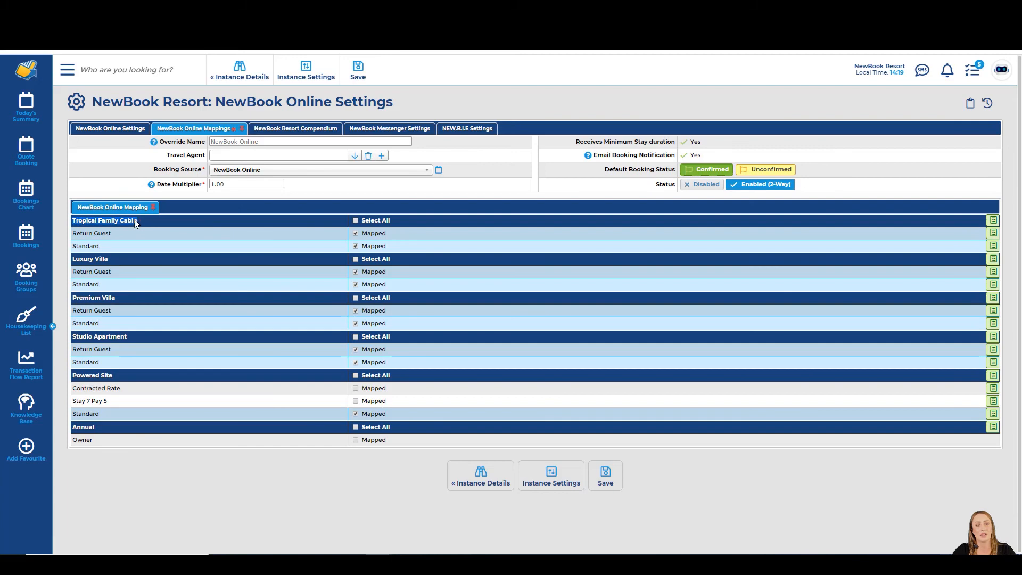
pyautogui.moveTo(73, 260); pyautogui.dragTo(119, 264)
pyautogui.moveTo(73, 298); pyautogui.dragTo(122, 300)
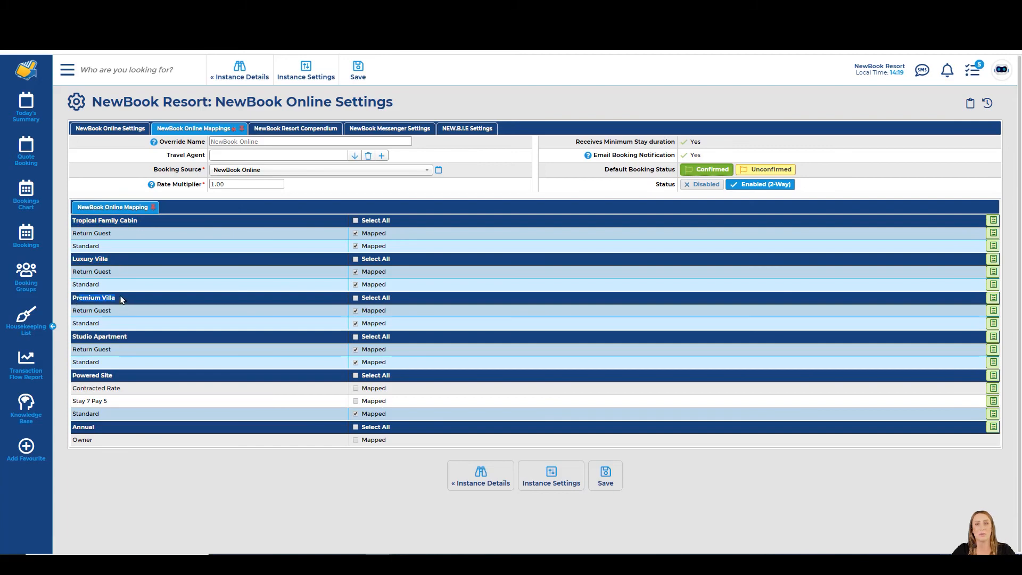
pyautogui.moveTo(73, 233); pyautogui.dragTo(118, 240)
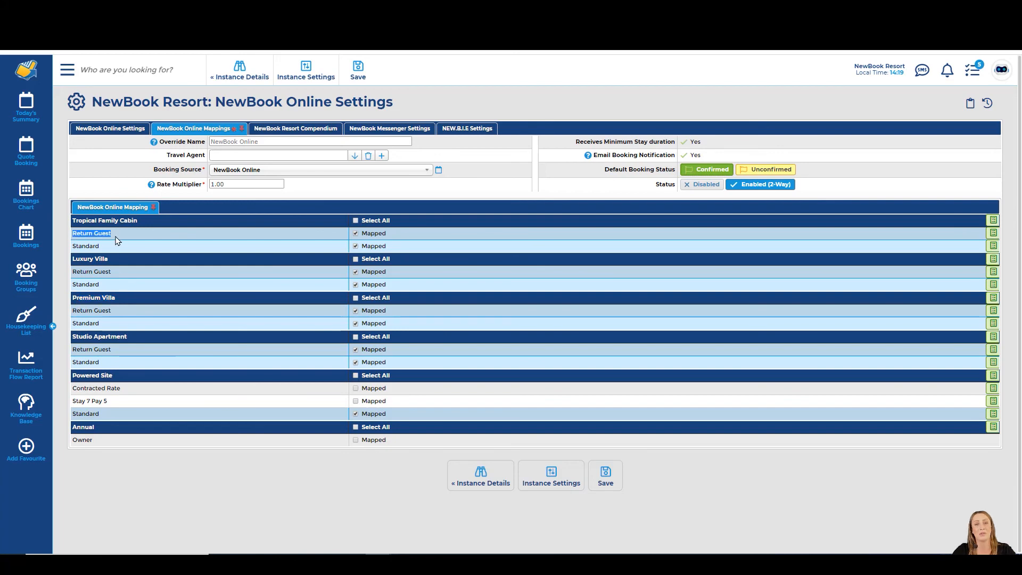
pyautogui.moveTo(73, 220); pyautogui.dragTo(166, 210)
pyautogui.click(175, 200)
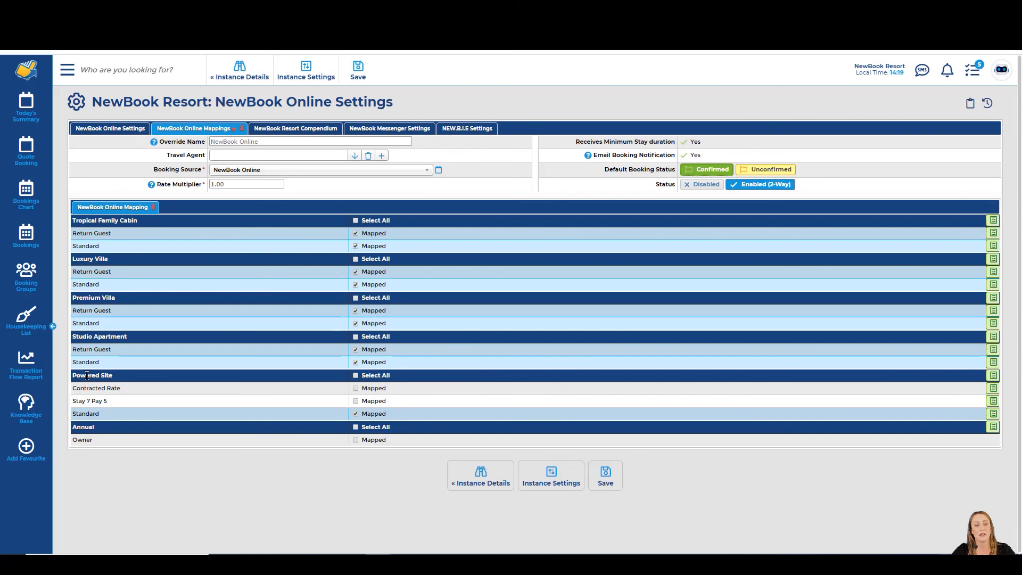
# - Map the Stay 7 Pay 5 tariff under Powered Site to NewBook Online and save the settings
pyautogui.moveTo(72, 375); pyautogui.dragTo(131, 380)
pyautogui.click(128, 379)
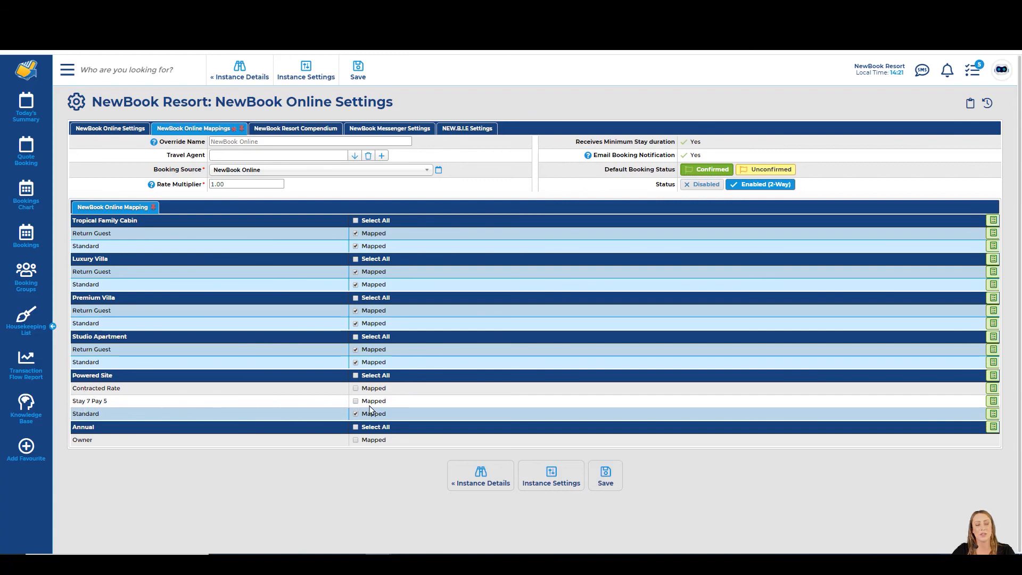
pyautogui.click(356, 401)
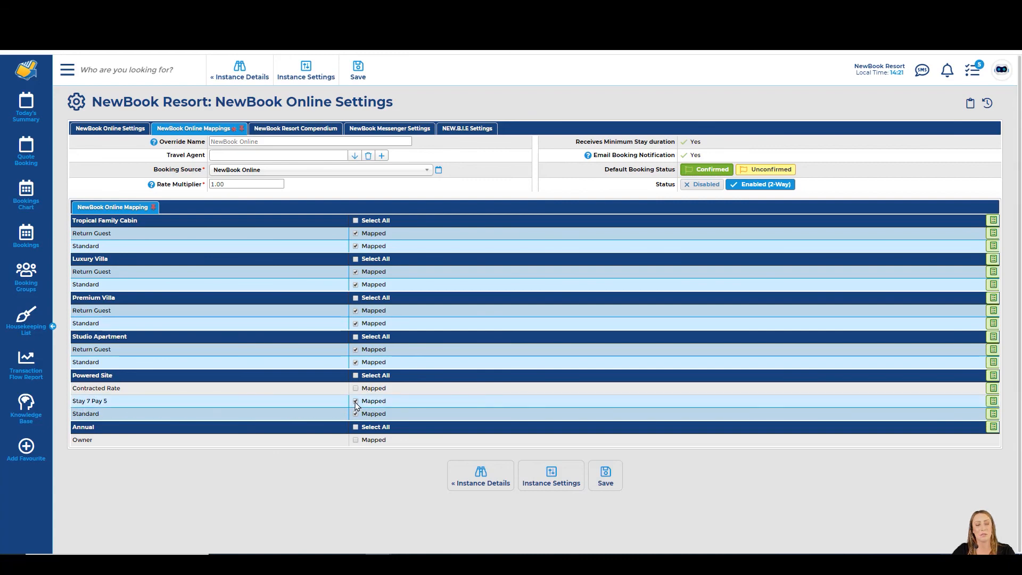
pyautogui.click(618, 484)
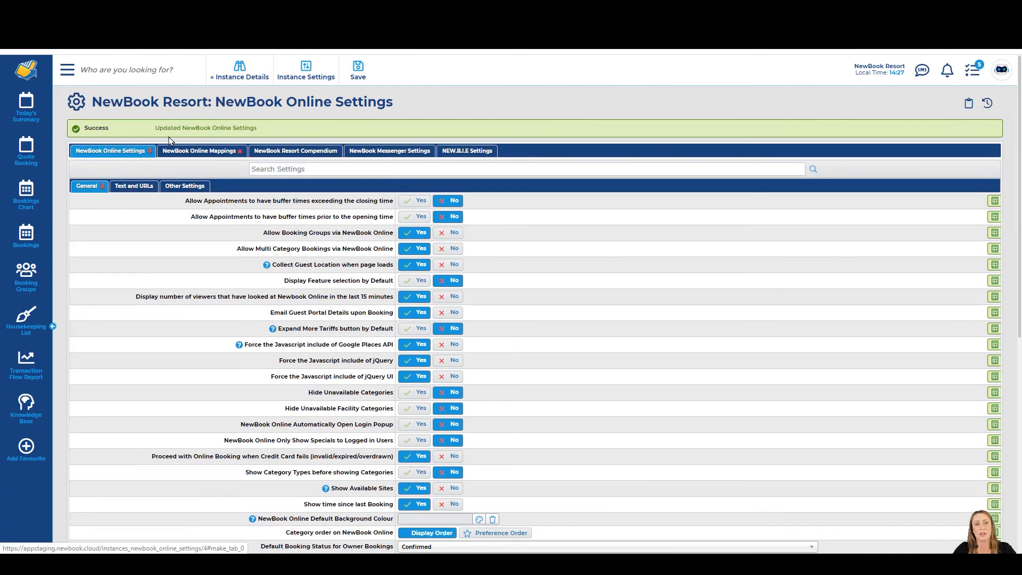
# - Search the online settings for "categor" and examine the option to show category types before showing categories
pyautogui.click(289, 167)
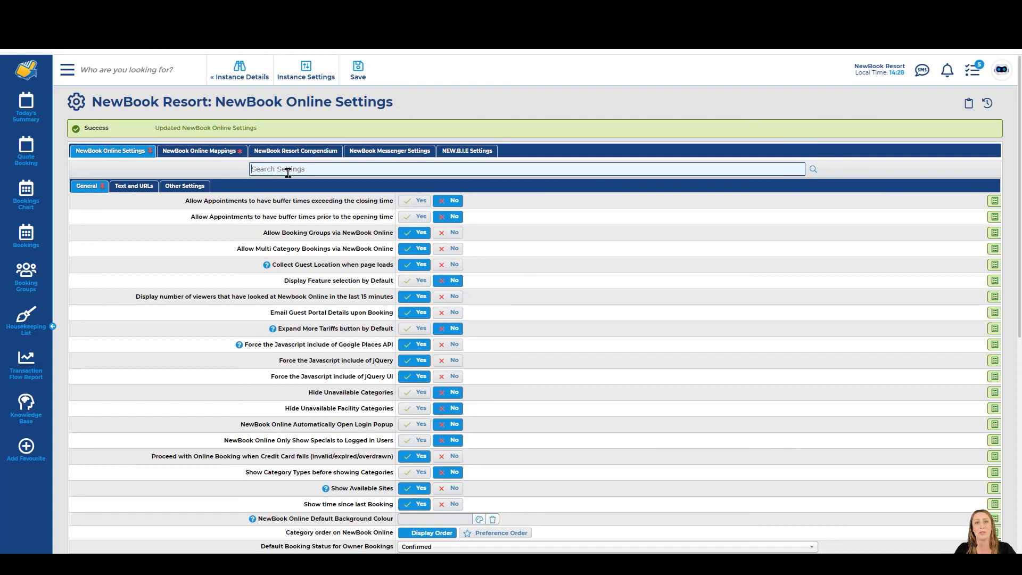
pyautogui.click(288, 173)
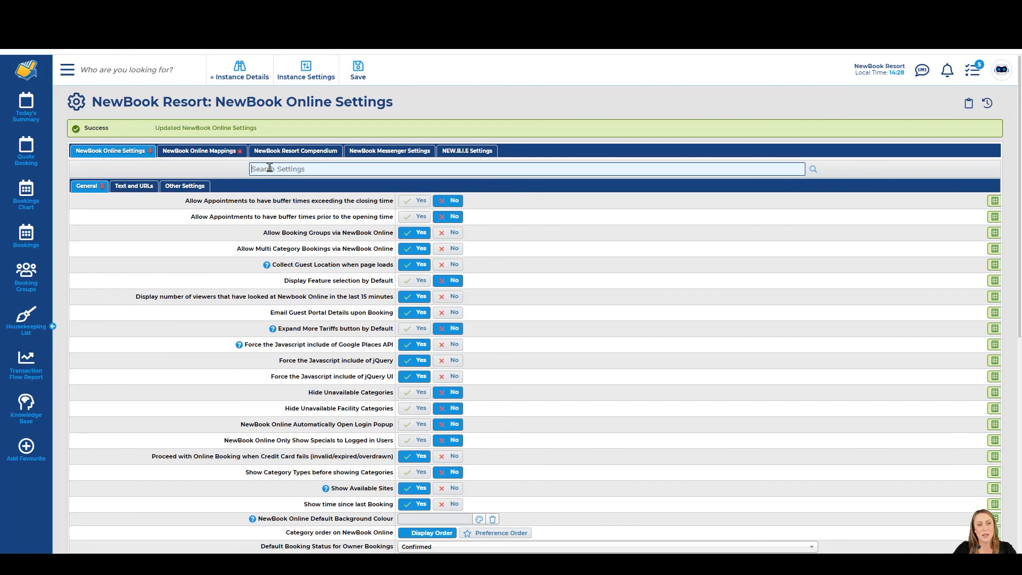
pyautogui.write('categor')
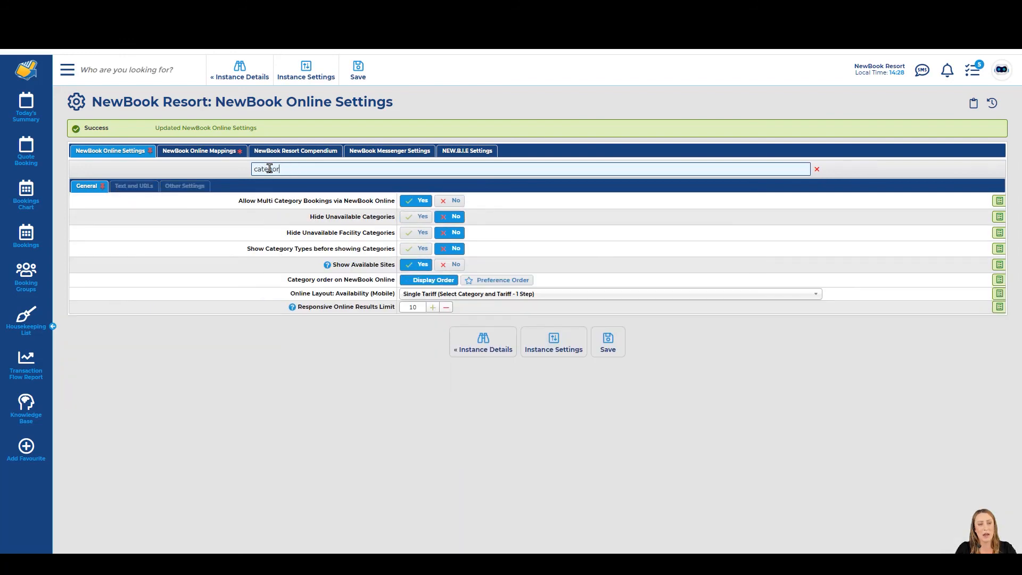
pyautogui.moveTo(300, 171); pyautogui.dragTo(233, 176)
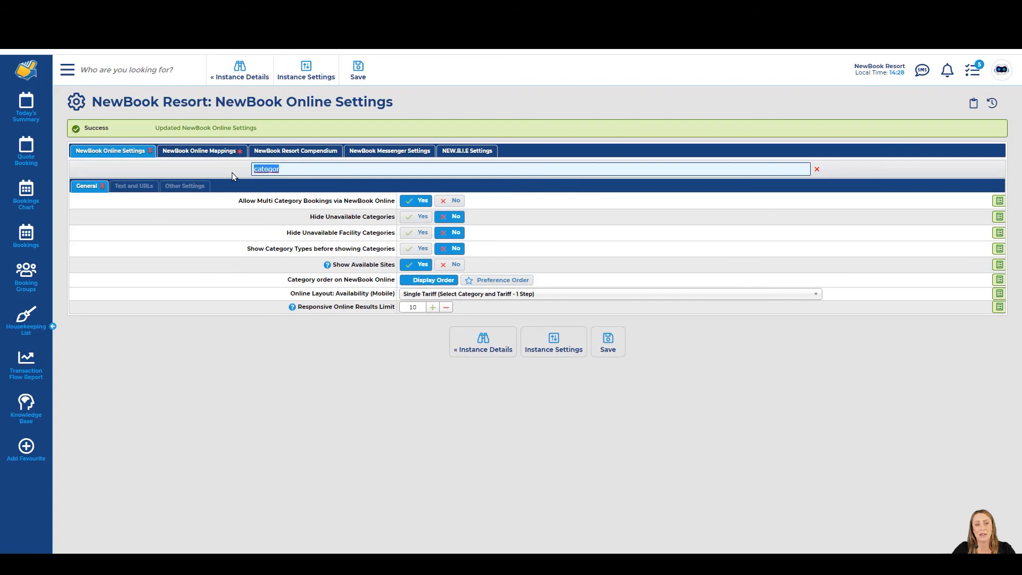
pyautogui.click(279, 170)
pyautogui.moveTo(239, 249); pyautogui.dragTo(395, 250)
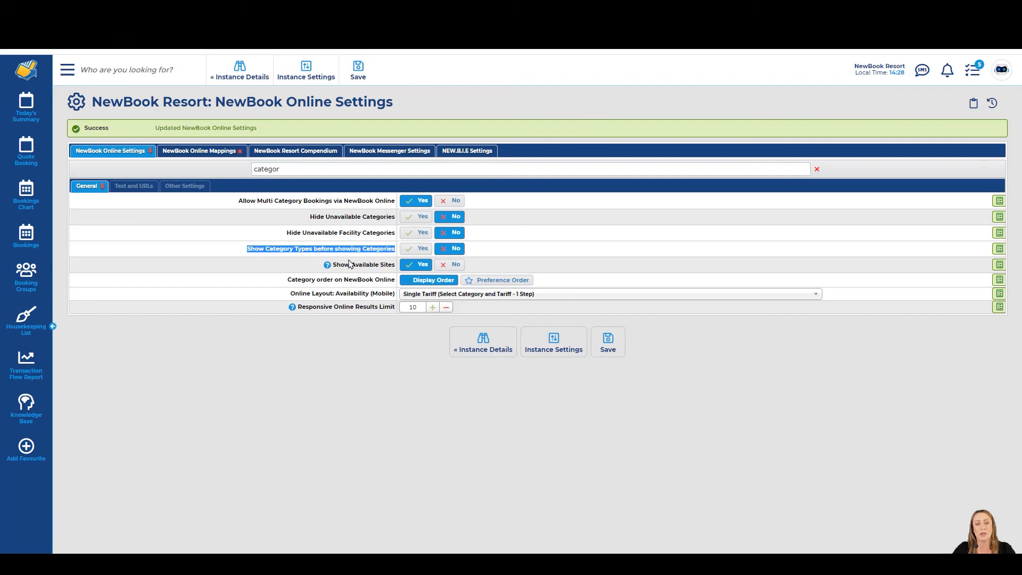
pyautogui.click(388, 251)
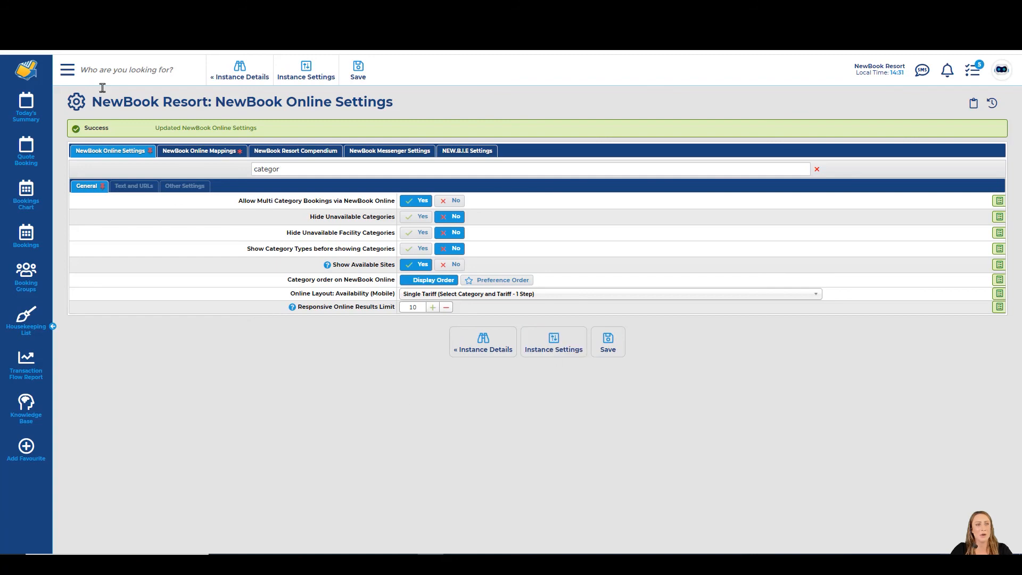
# - Search the navigation for "links", go to NewBook Online Links and open the Place Booking page
pyautogui.click(69, 75)
pyautogui.write('links')
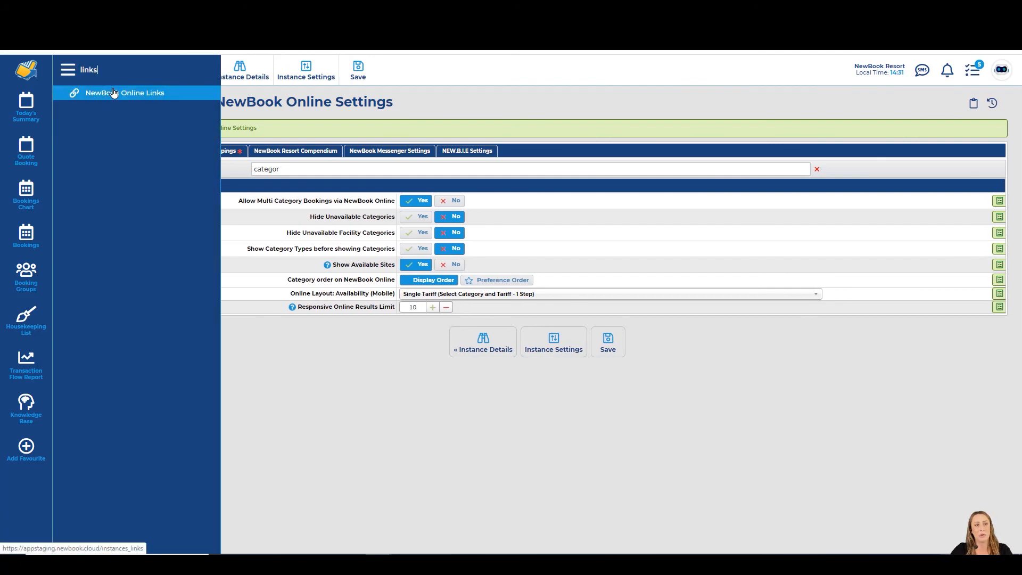
pyautogui.click(134, 93)
pyautogui.moveTo(90, 104); pyautogui.dragTo(260, 110)
pyautogui.click(261, 111)
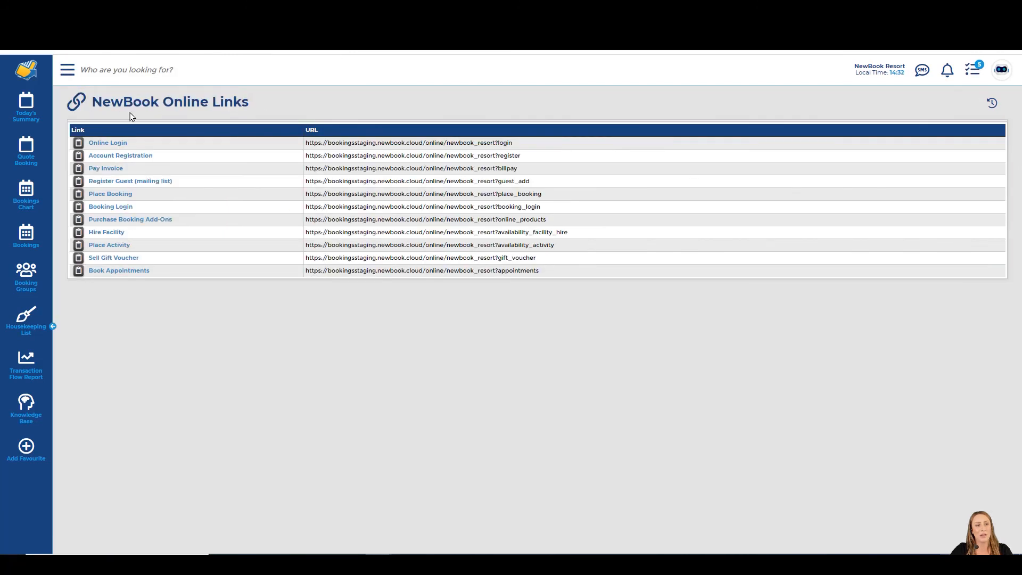
pyautogui.click(110, 195)
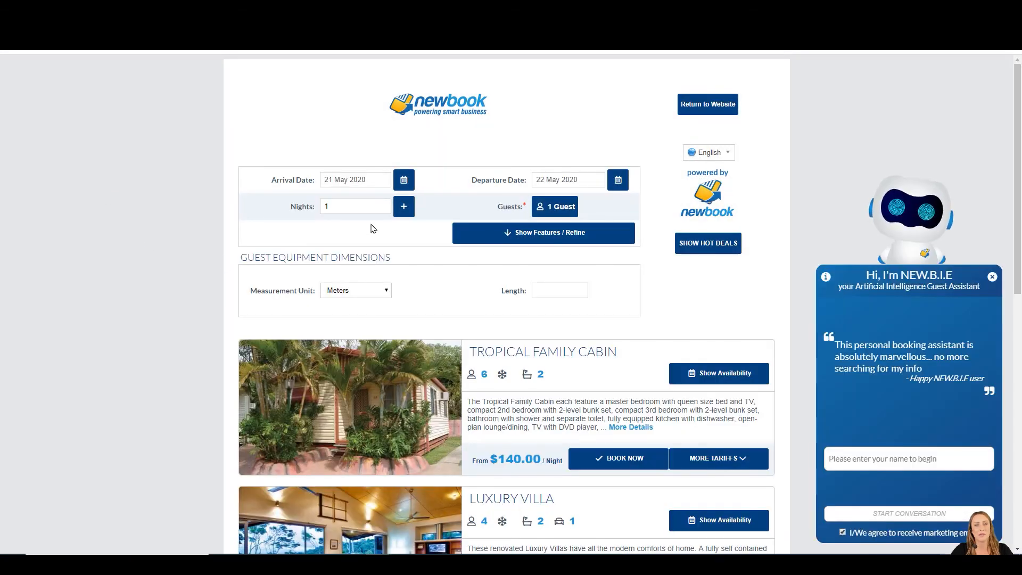
# - Examine the arrival and departure dates and how the individual categories are listed on the online booking page
pyautogui.moveTo(270, 181); pyautogui.dragTo(308, 182)
pyautogui.moveTo(481, 180); pyautogui.dragTo(530, 192)
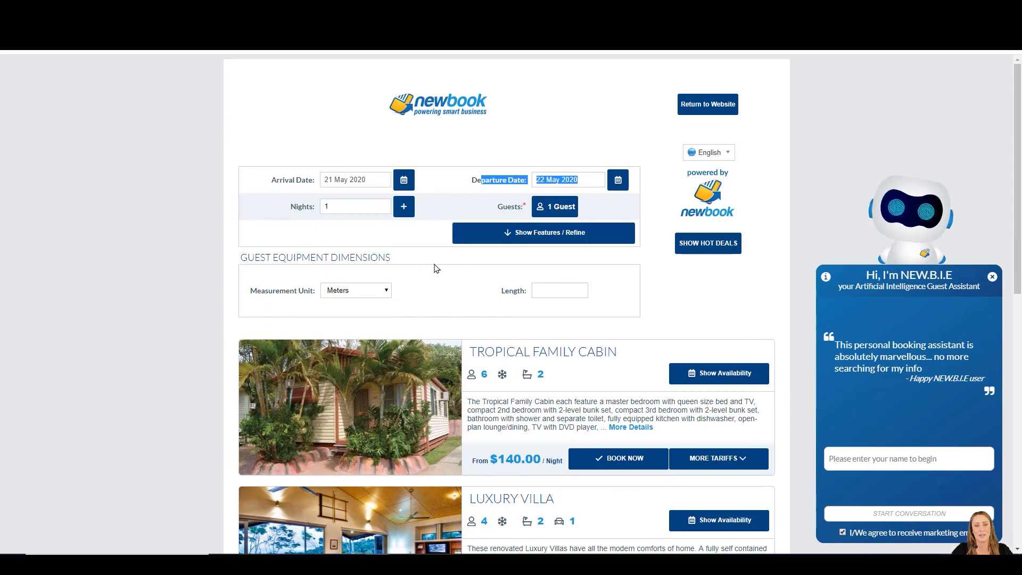
pyautogui.moveTo(660, 356); pyautogui.dragTo(468, 359)
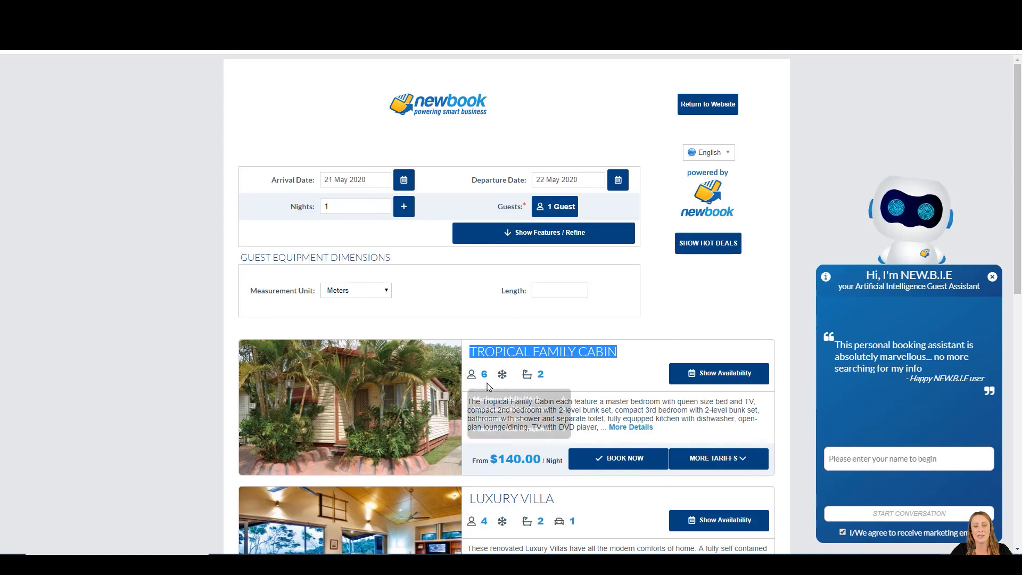
pyautogui.scroll(-2, 532, 373)
pyautogui.moveTo(565, 395); pyautogui.dragTo(468, 394)
pyautogui.scroll(-3, 509, 407)
pyautogui.scroll(-1, 509, 407)
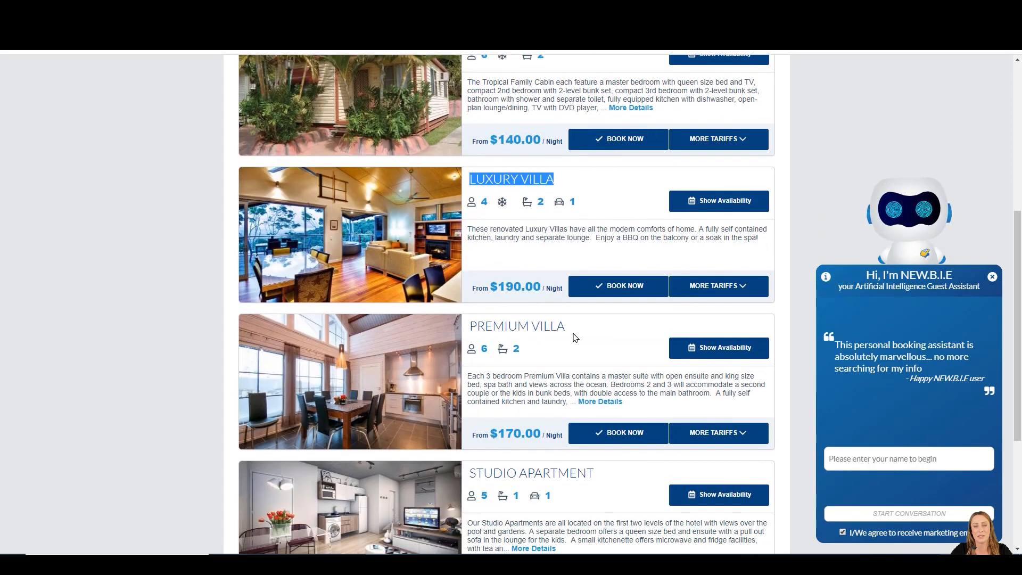
pyautogui.moveTo(569, 327); pyautogui.dragTo(469, 327)
pyautogui.moveTo(612, 475); pyautogui.dragTo(468, 474)
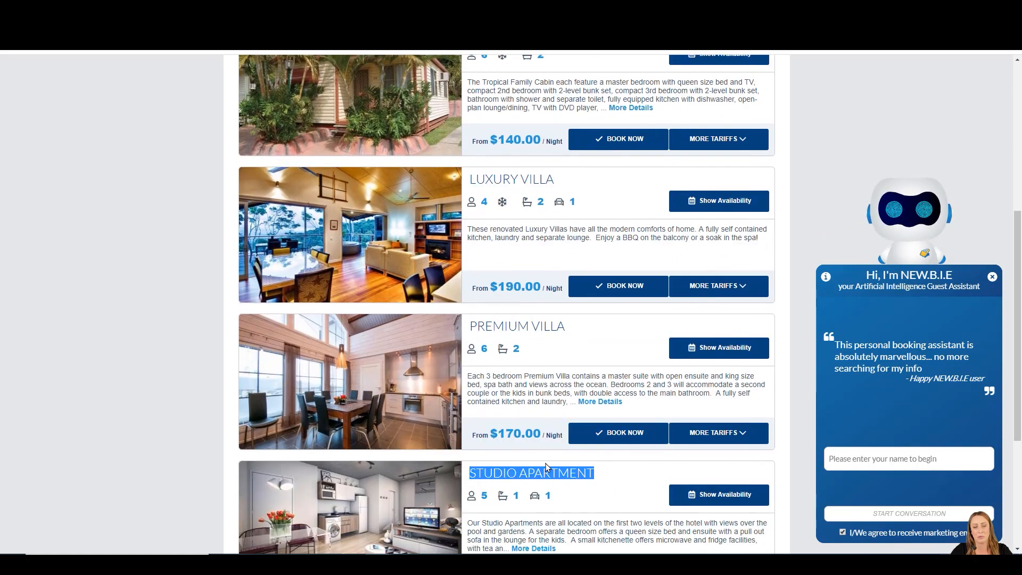
pyautogui.scroll(-3, 546, 469)
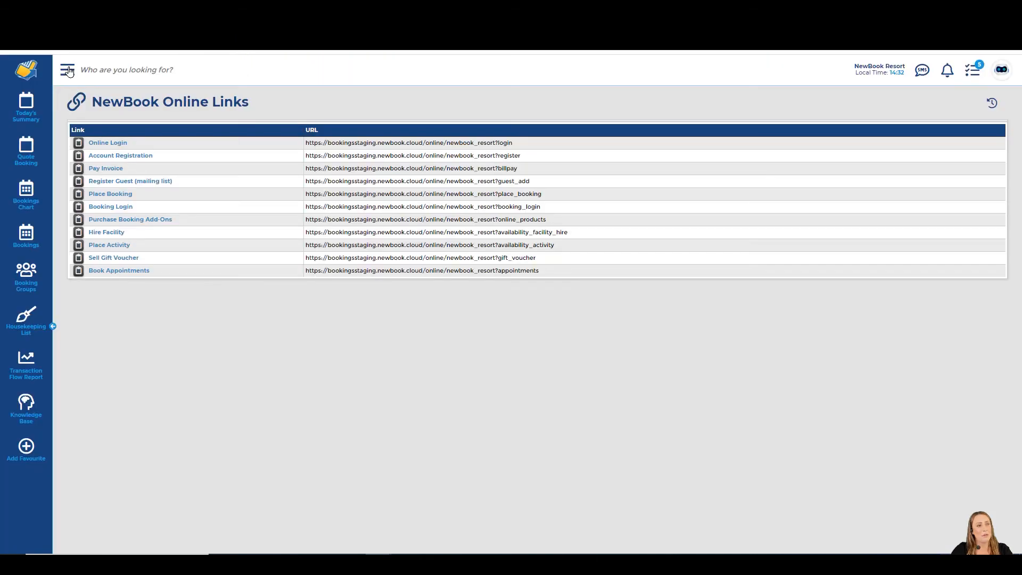
# - In the NewBook Online Settings, set Show Category Types before showing Categories to Yes and save
pyautogui.click(68, 70)
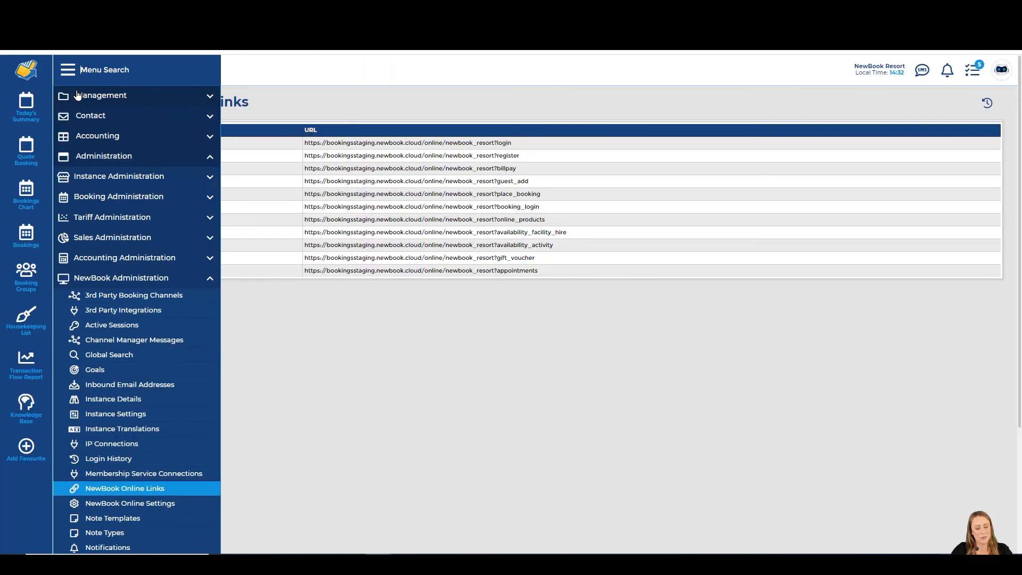
pyautogui.write('setting')
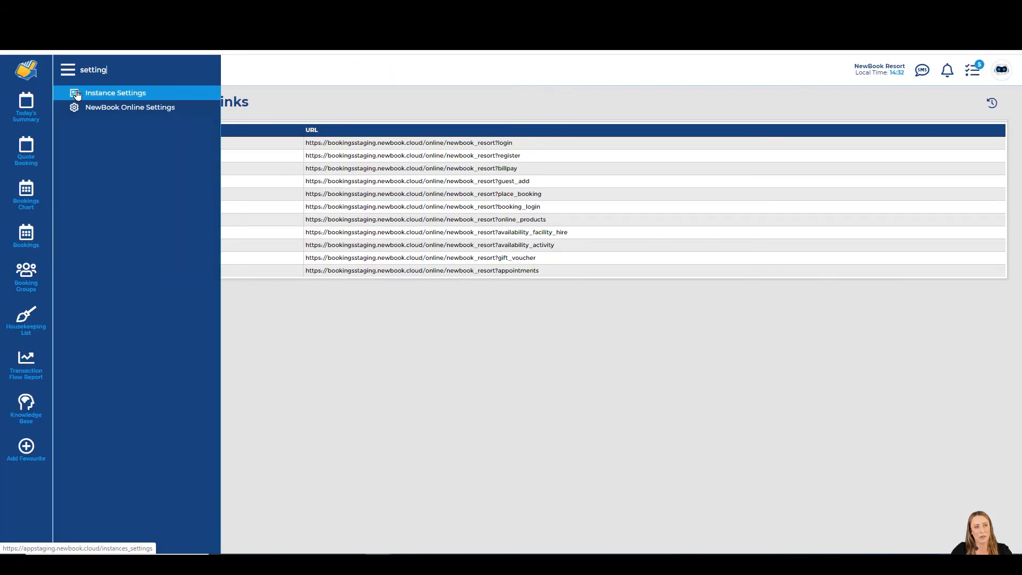
pyautogui.click(75, 108)
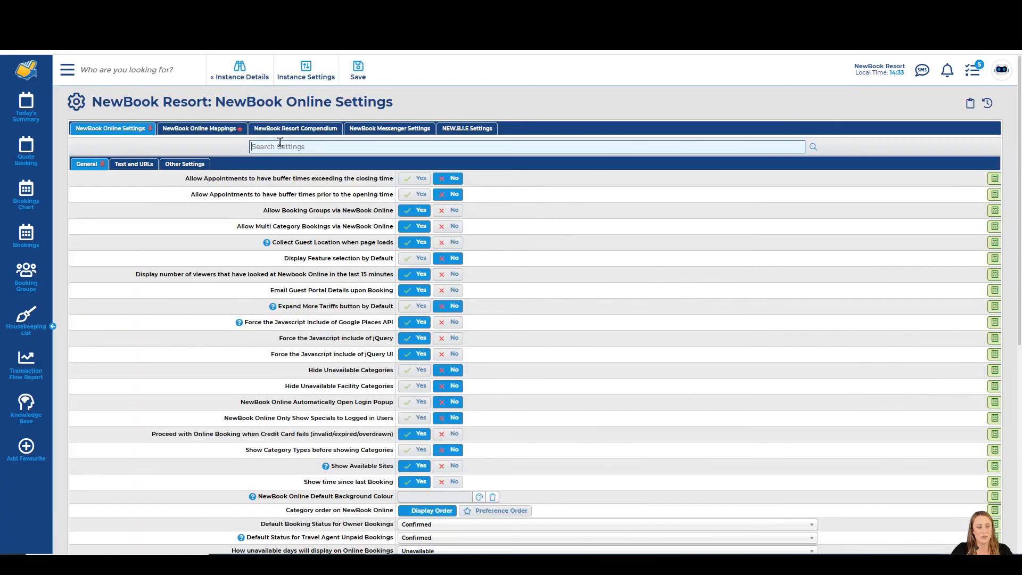
pyautogui.write('catego')
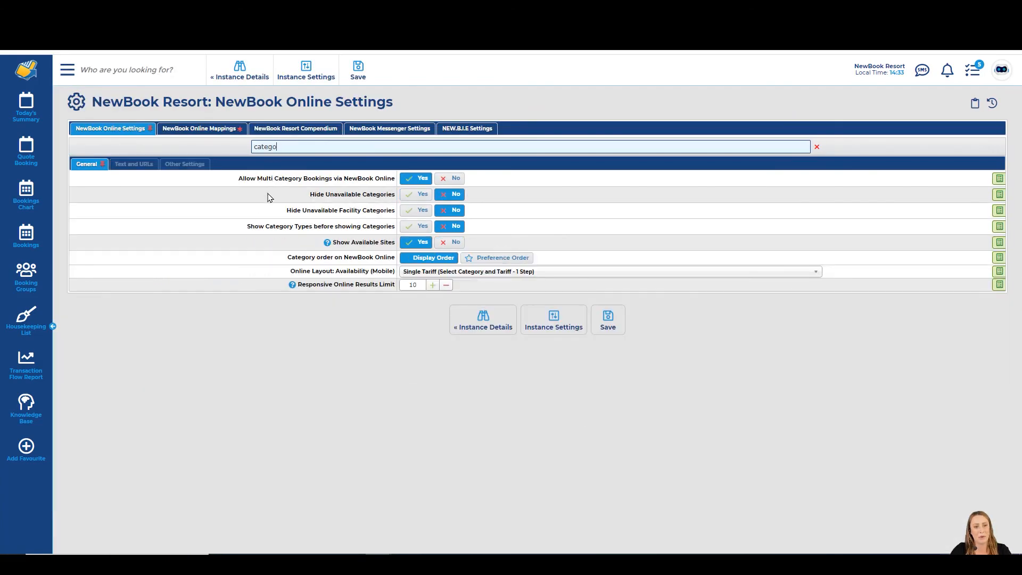
pyautogui.moveTo(254, 228); pyautogui.dragTo(379, 228)
pyautogui.click(402, 228)
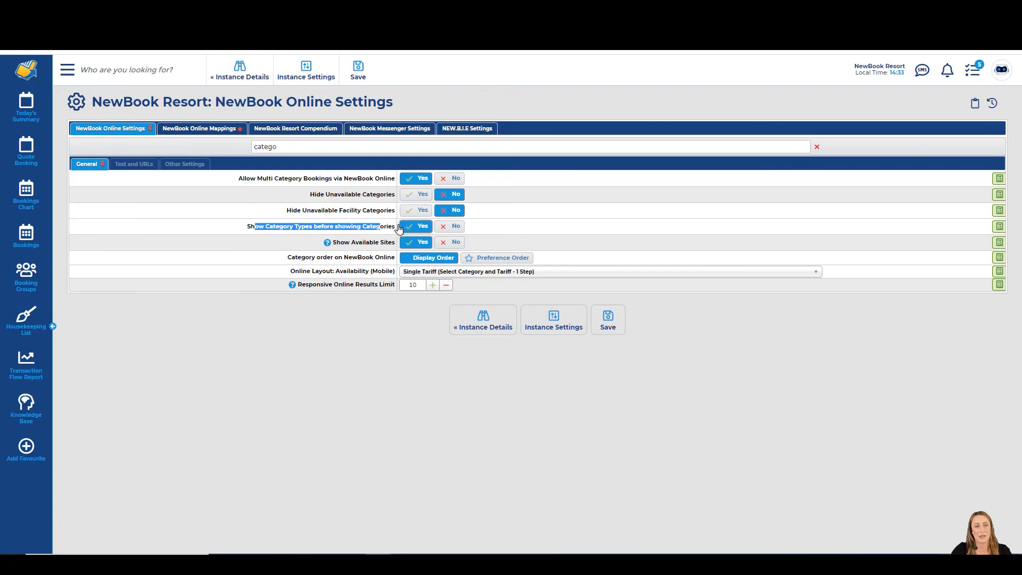
pyautogui.click(608, 322)
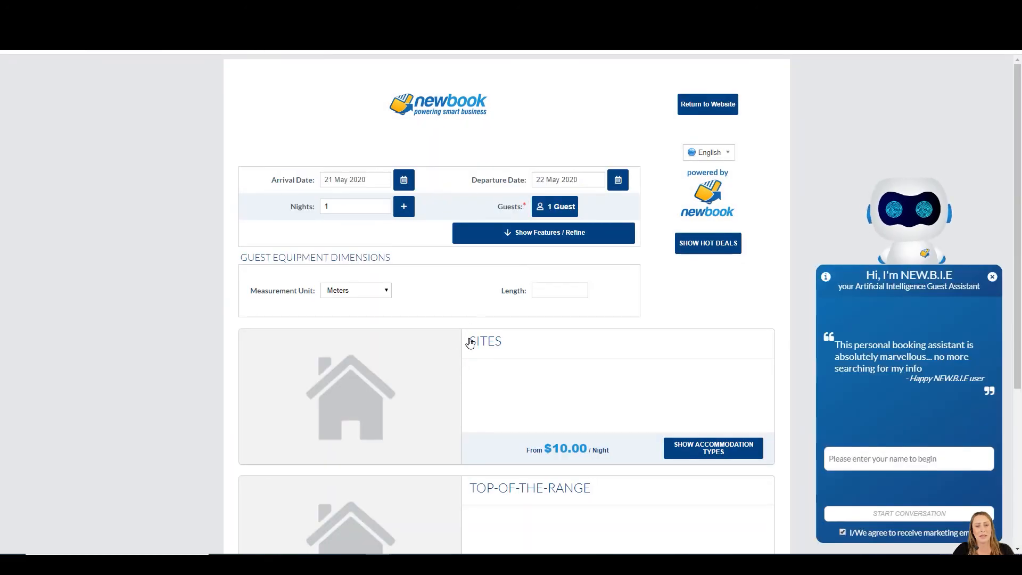
# - Examine the category types on the online booking page and show the accommodation types under Top-of-the-Range to review its categories
pyautogui.moveTo(470, 343); pyautogui.dragTo(609, 335)
pyautogui.scroll(-3, 506, 345)
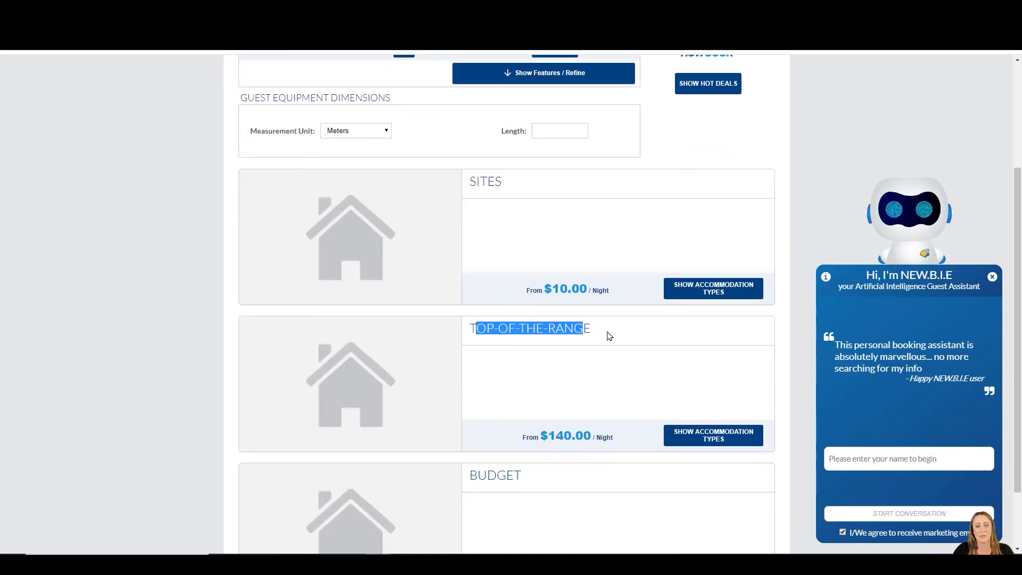
pyautogui.scroll(-2, 607, 362)
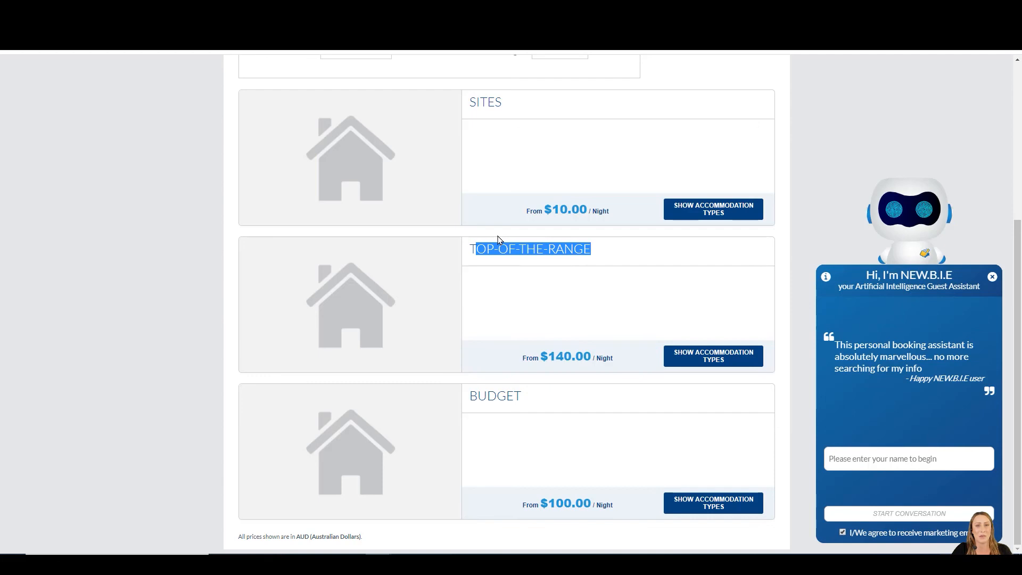
pyautogui.click(458, 258)
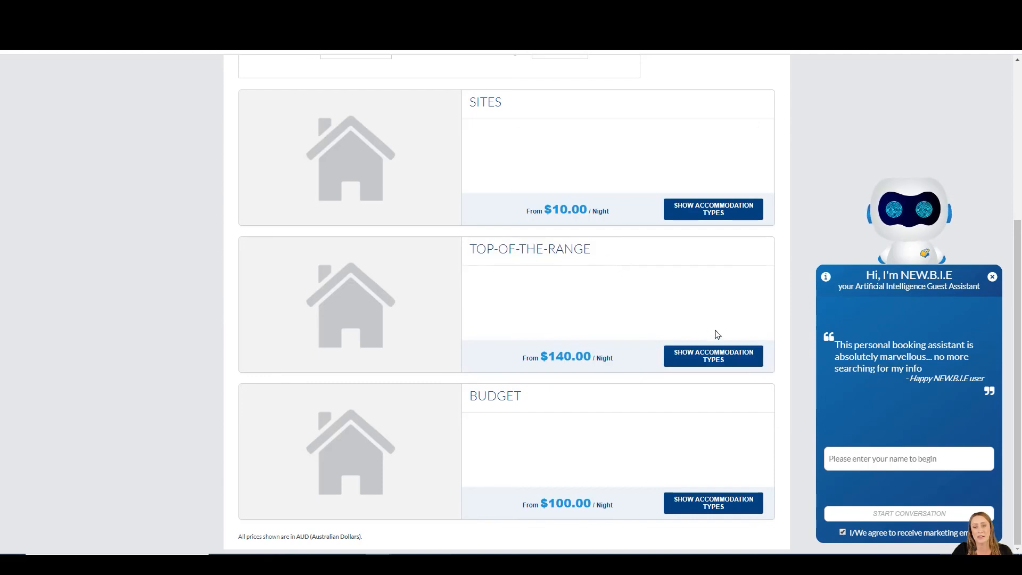
pyautogui.click(710, 361)
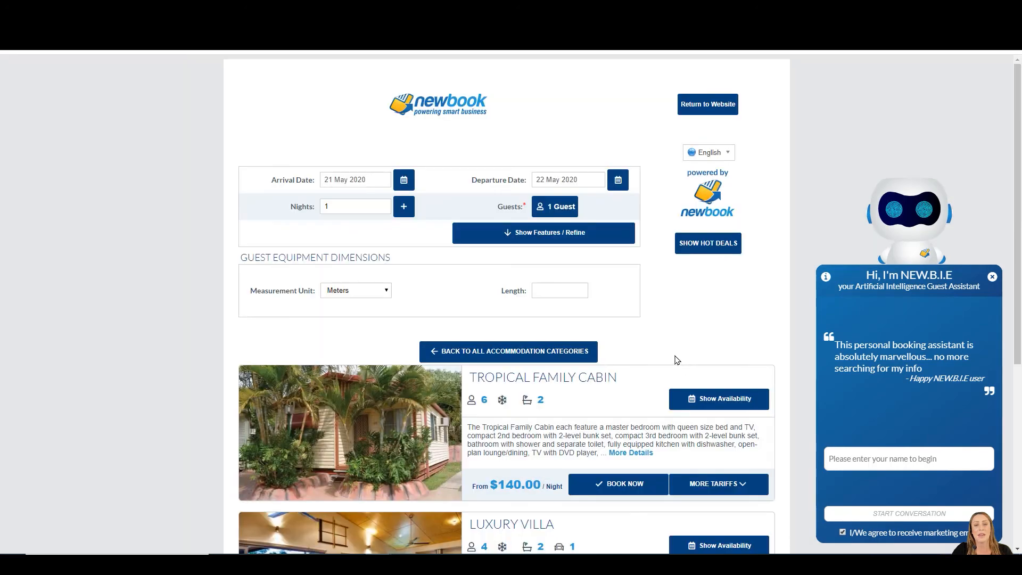
pyautogui.moveTo(484, 218)
pyautogui.mouseDown()
pyautogui.moveTo(618, 220)
pyautogui.moveTo(468, 220)
pyautogui.mouseUp()
pyautogui.click(573, 371)
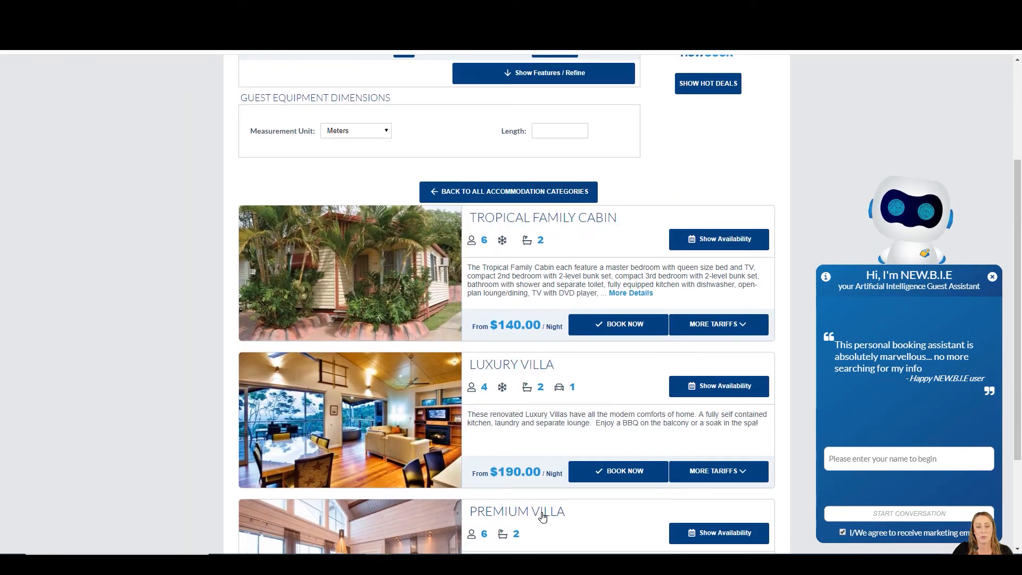
pyautogui.moveTo(566, 512); pyautogui.dragTo(471, 510)
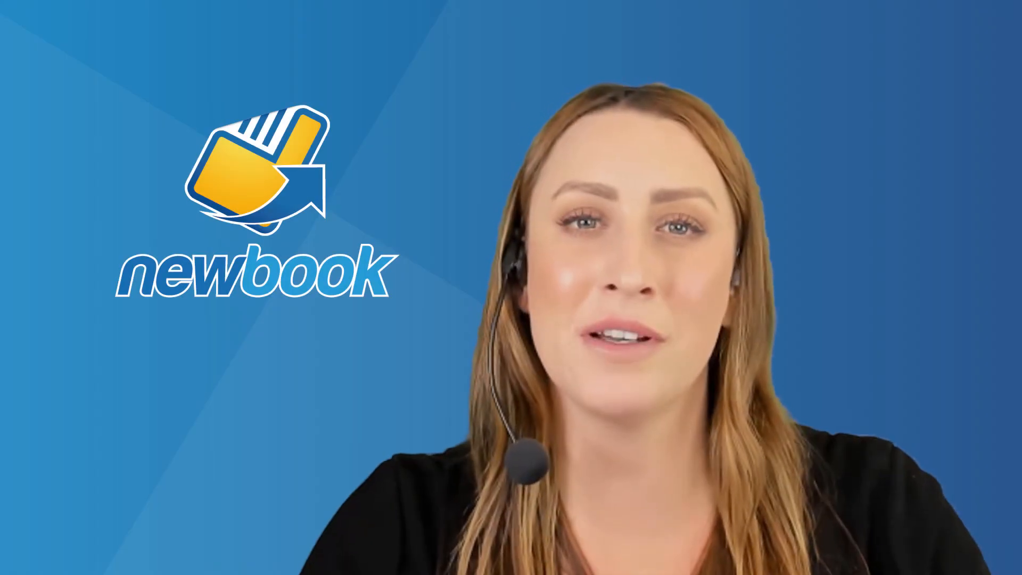